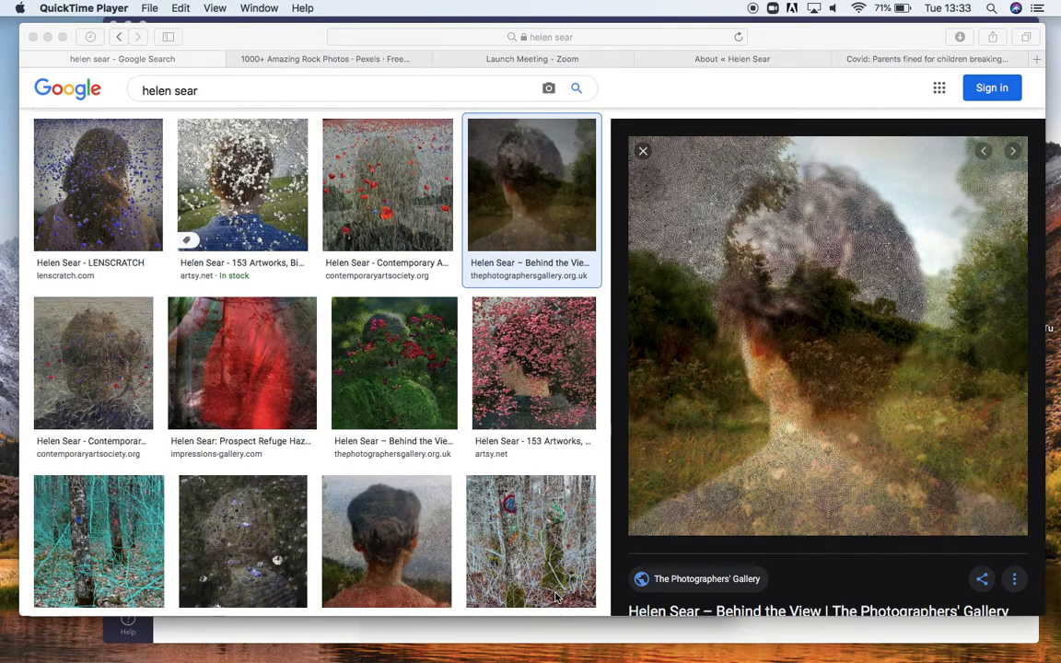
# Step: Switch to Photoshop and look through the three open images: the landscape, the plaster texture and the sunflower portrait
pyautogui.moveTo(541, 655)
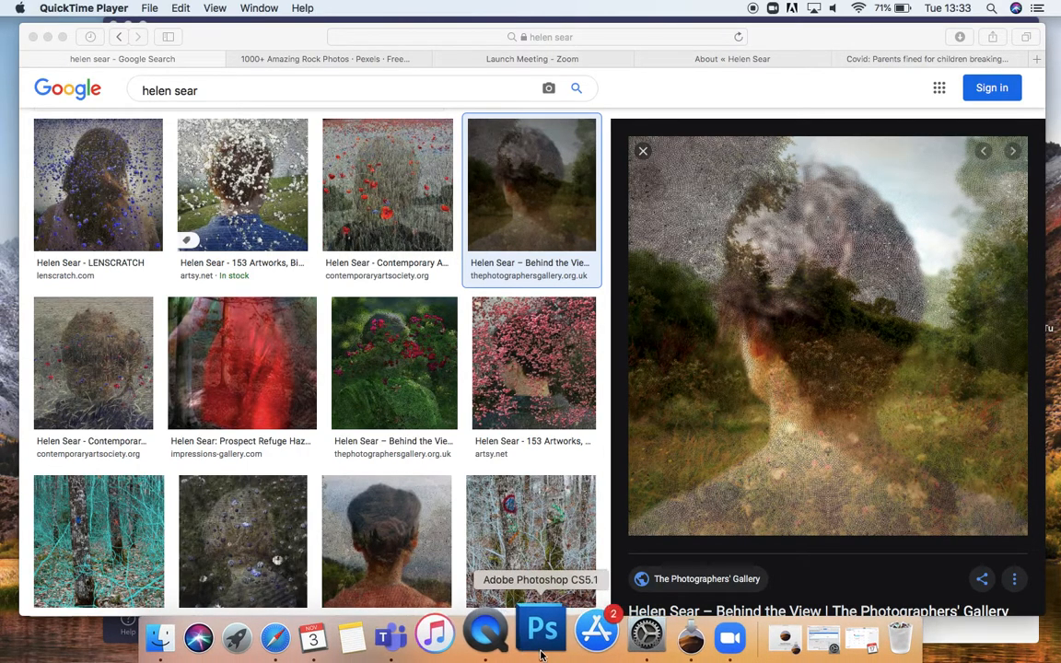
pyautogui.click(542, 637)
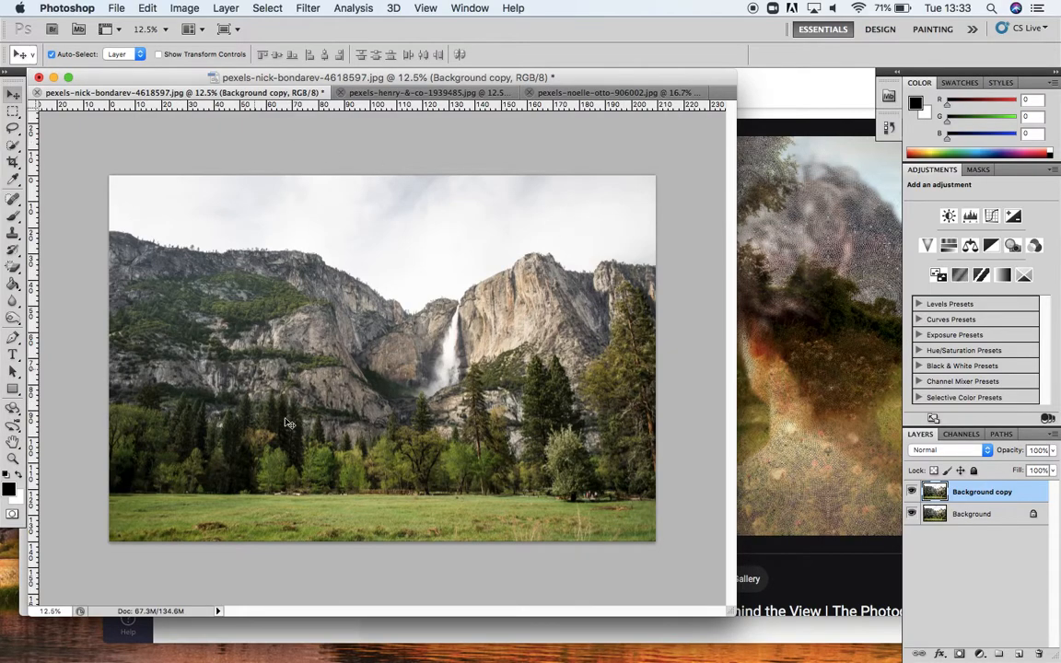
pyautogui.click(416, 94)
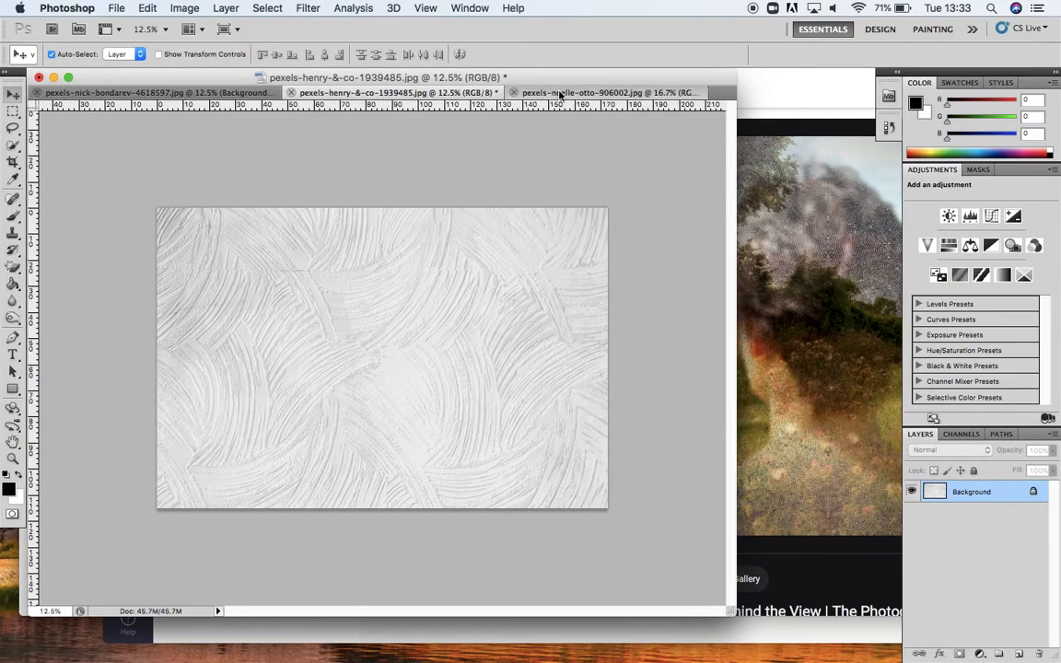
pyautogui.click(504, 91)
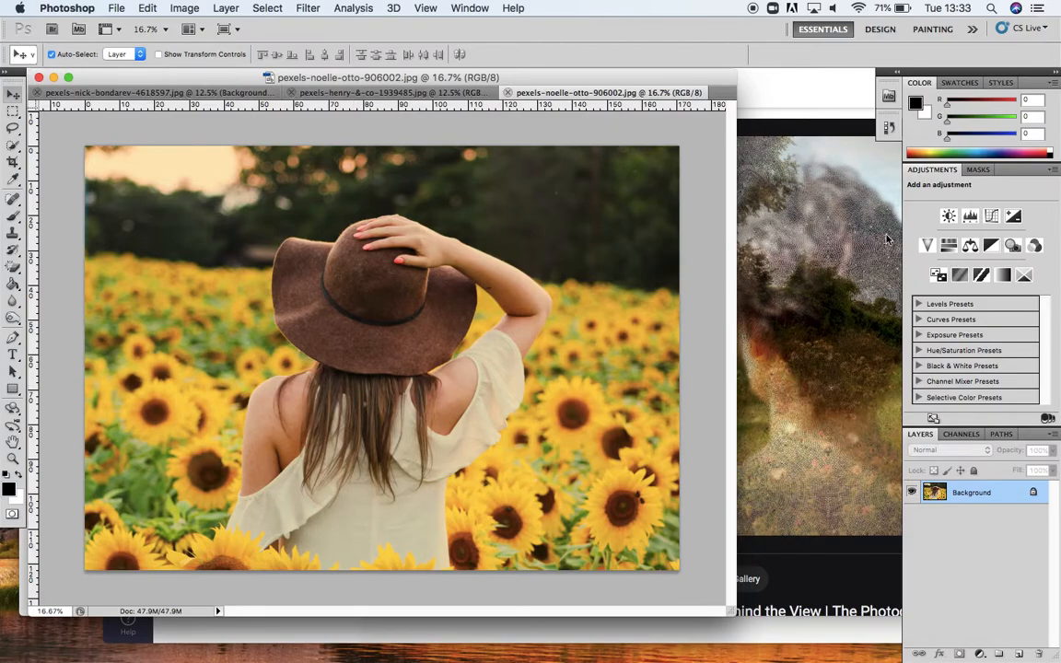
pyautogui.click(151, 93)
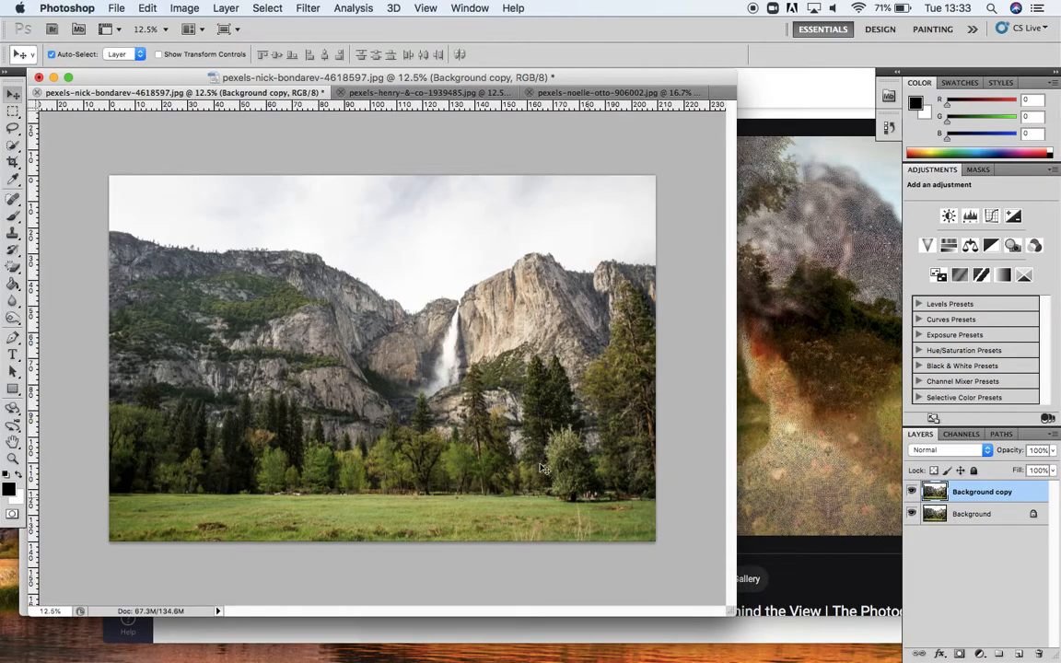
# Step: Compare the landscape with the Helen Sear reference image in the browser and return to Photoshop
pyautogui.rightClick(974, 497)
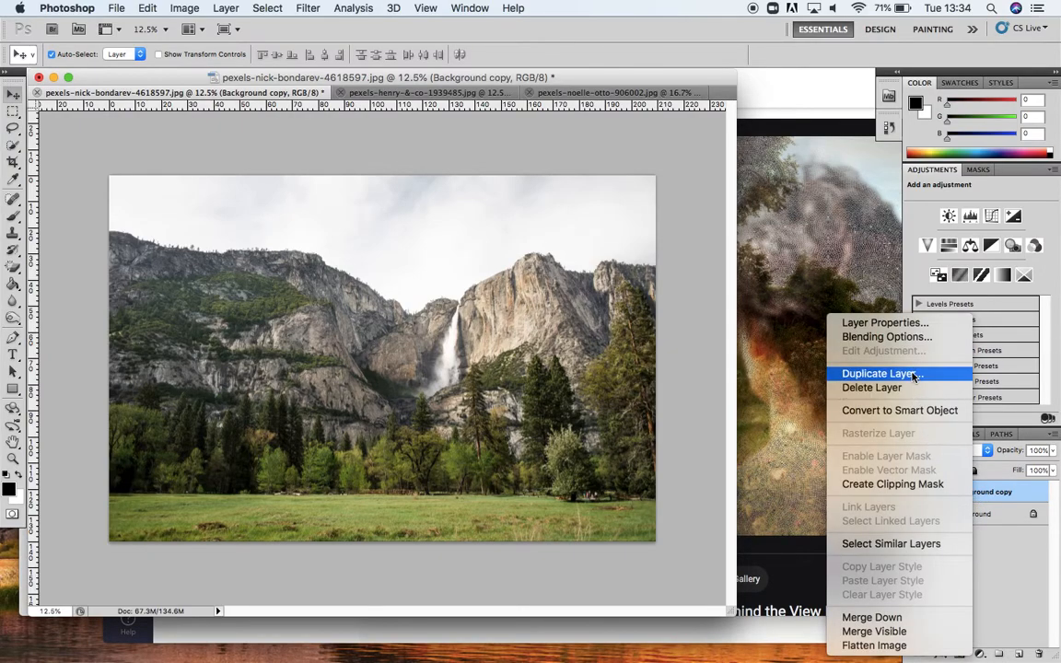
pyautogui.click(998, 546)
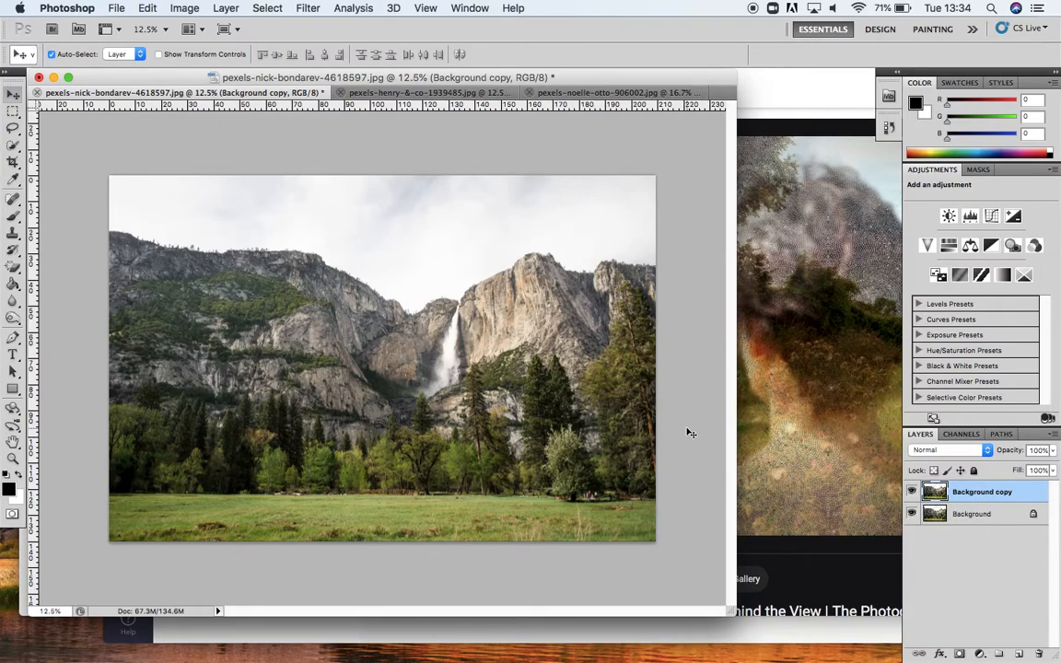
pyautogui.click(787, 422)
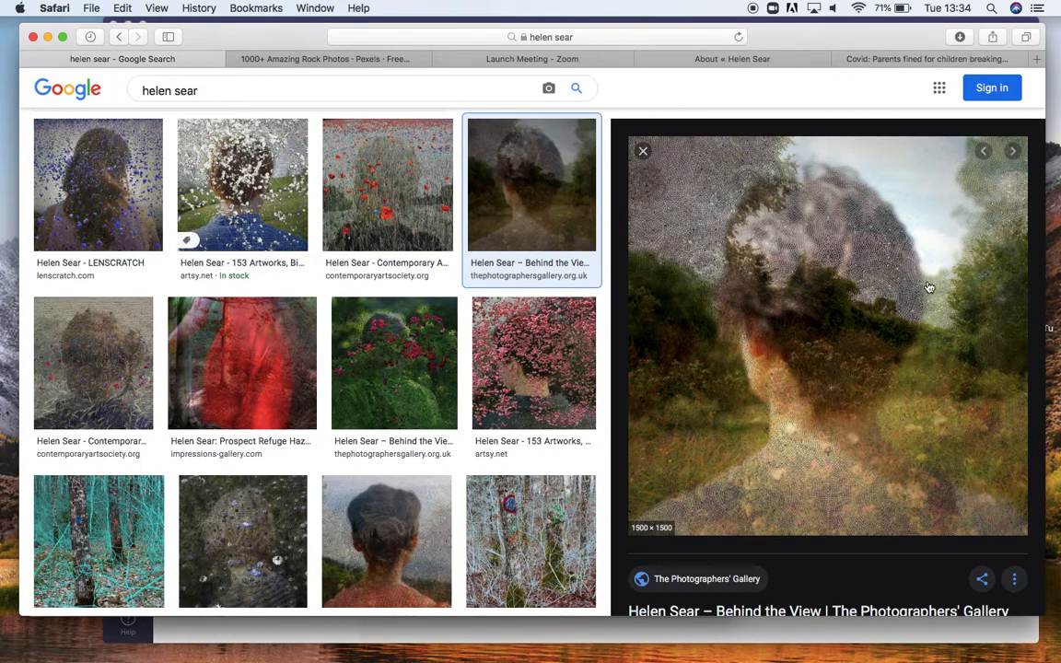
pyautogui.moveTo(445, 660)
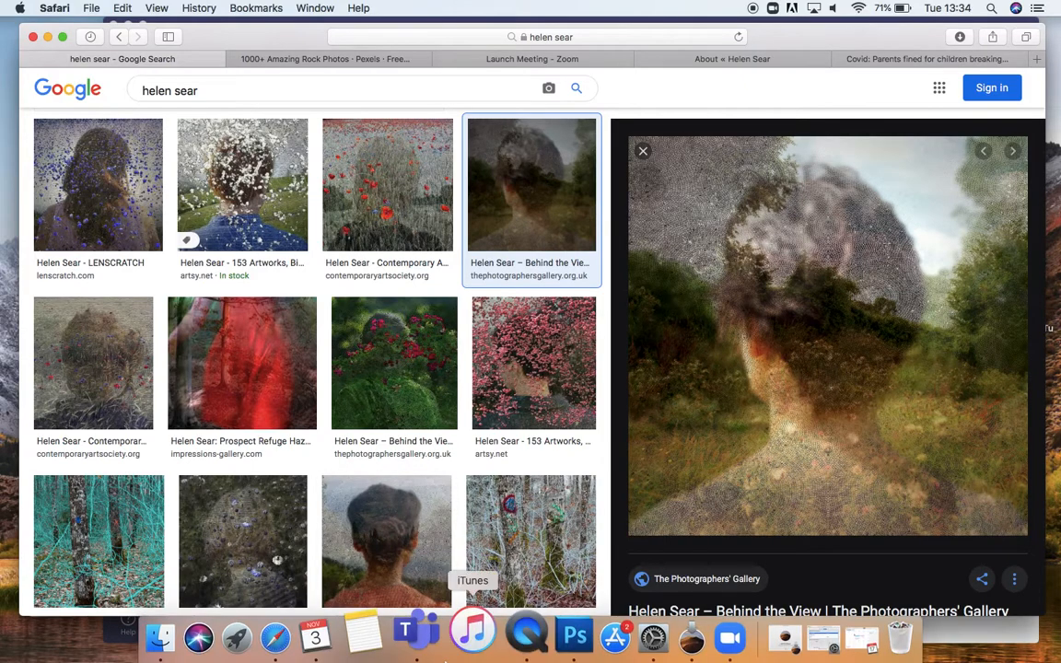
pyautogui.click(574, 637)
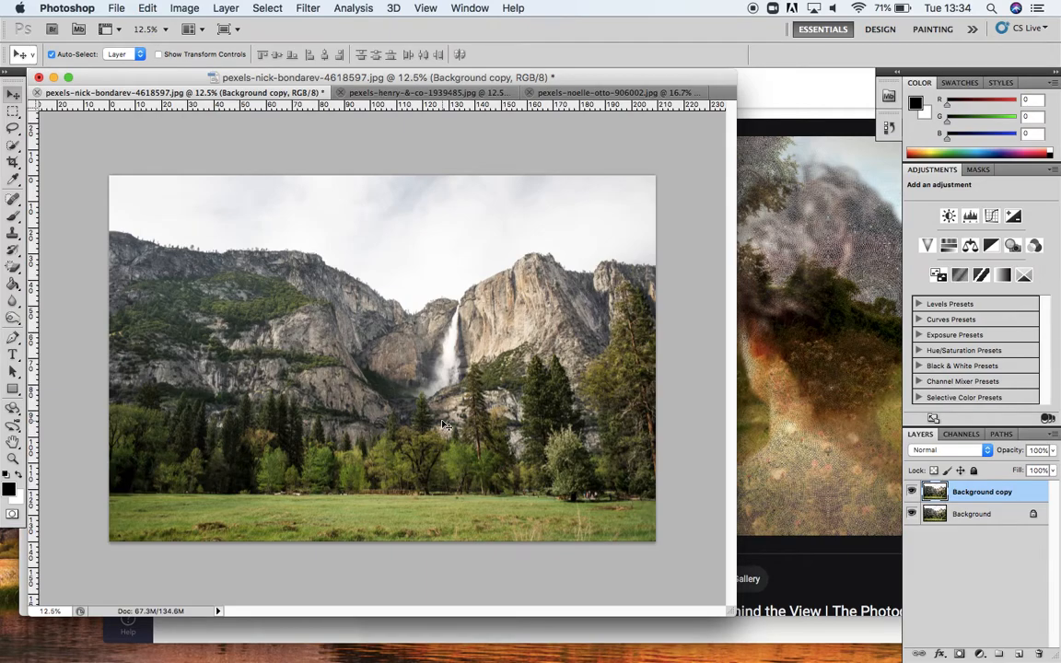
# Step: Apply a Gaussian Blur with a radius of 17.3 pixels to the whole Background copy layer
pyautogui.click(310, 11)
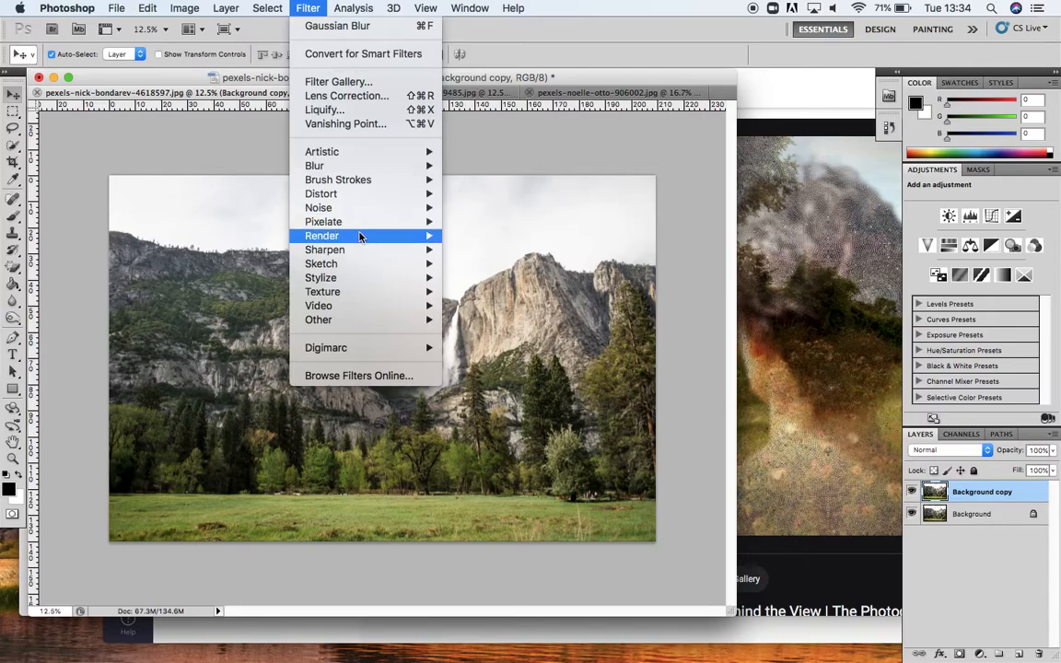
pyautogui.moveTo(354, 164)
pyautogui.click(481, 221)
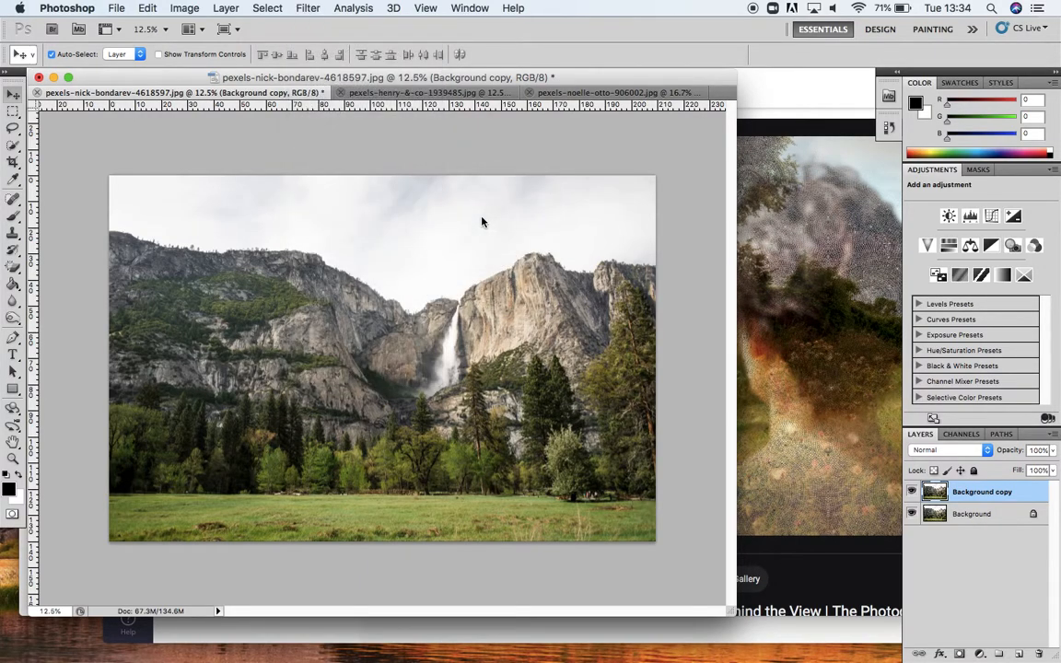
pyautogui.moveTo(526, 199); pyautogui.dragTo(667, 132)
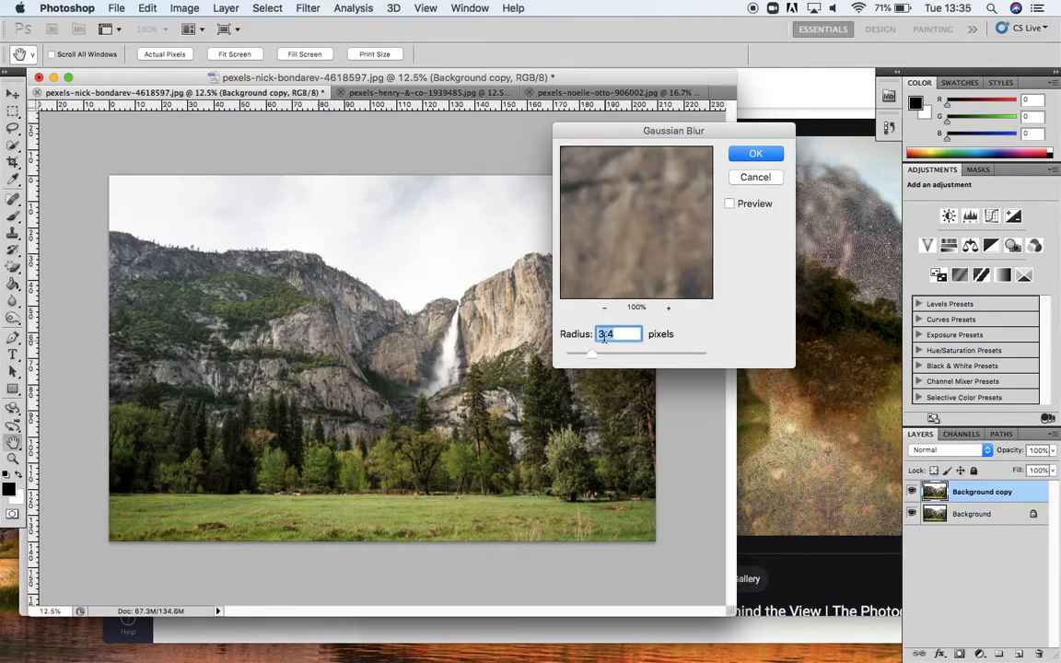
pyautogui.click(729, 205)
pyautogui.moveTo(592, 356); pyautogui.dragTo(656, 355)
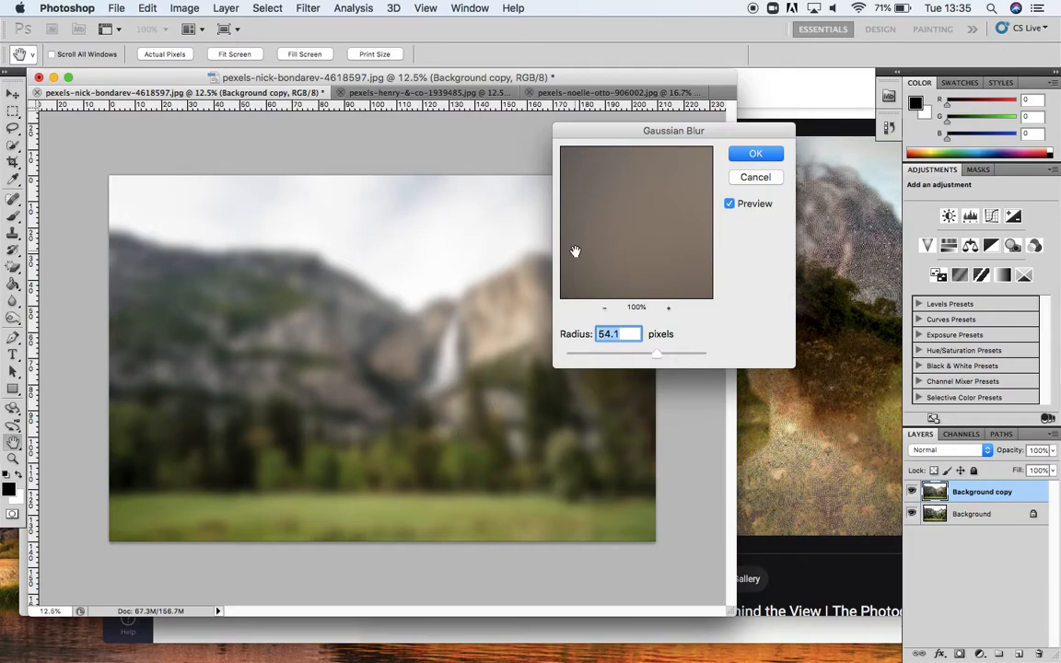
pyautogui.click(731, 203)
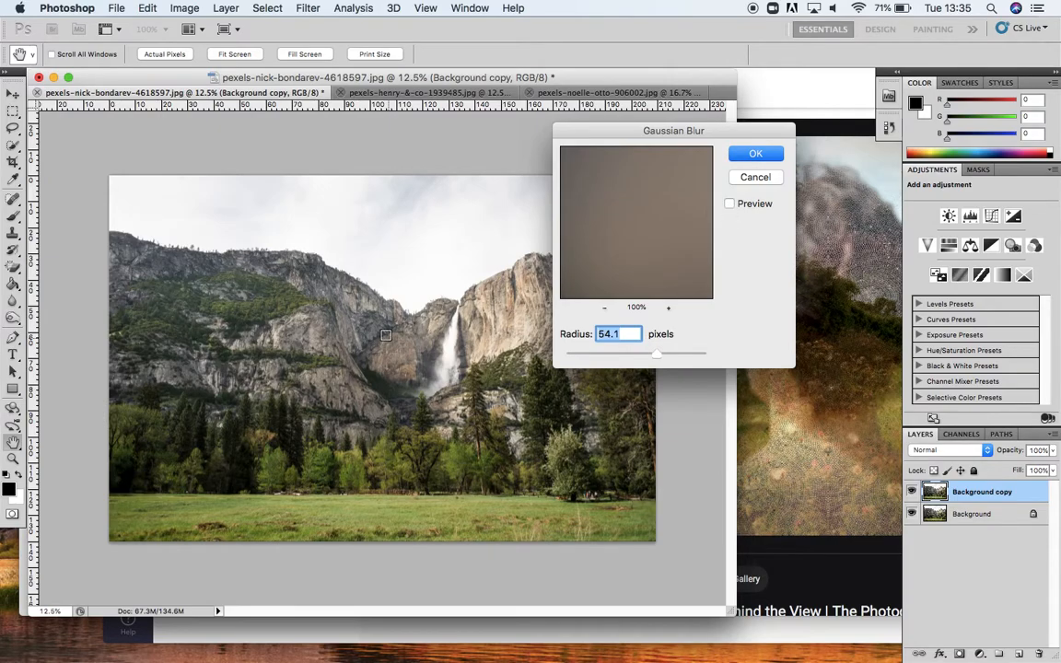
pyautogui.click(730, 203)
pyautogui.moveTo(656, 353); pyautogui.dragTo(629, 359)
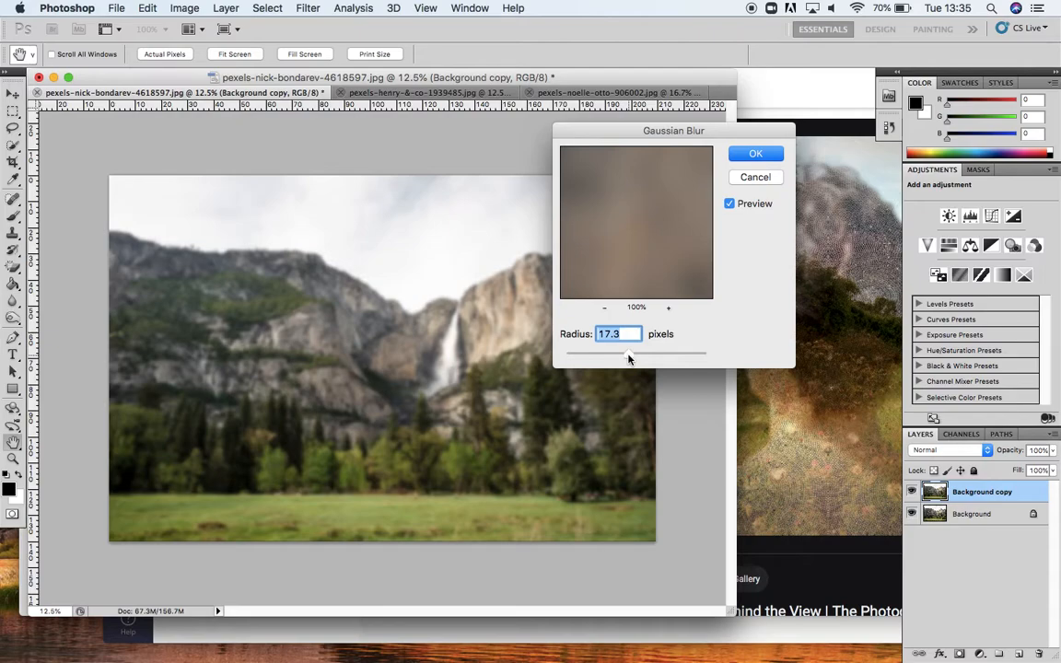
pyautogui.click(741, 154)
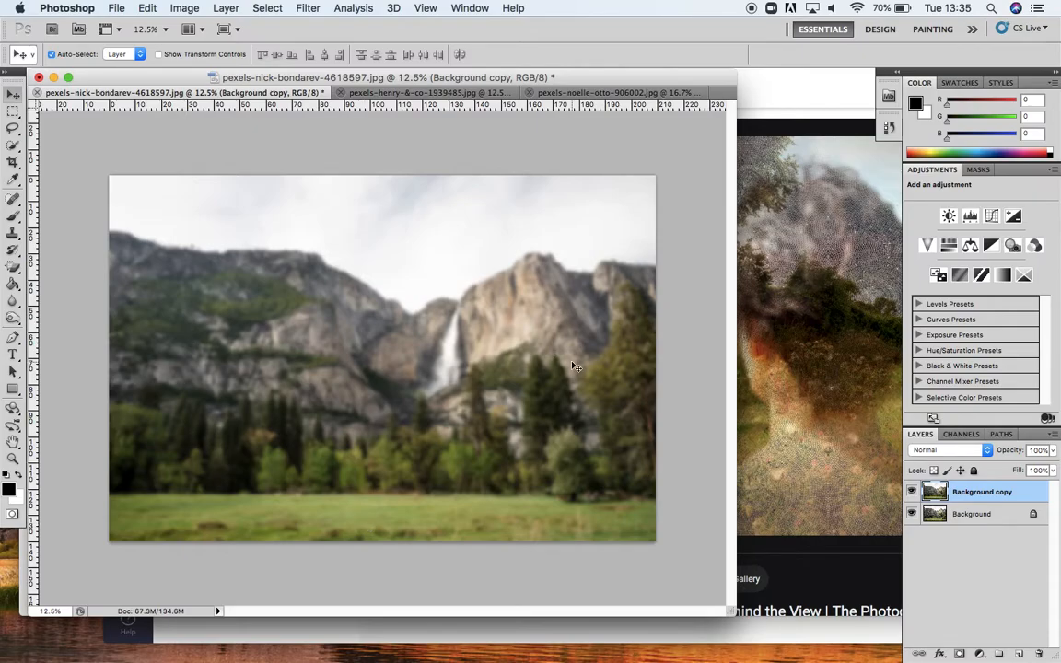
# Step: Check the Helen Sear reference image in the browser again and return to Photoshop
pyautogui.click(773, 378)
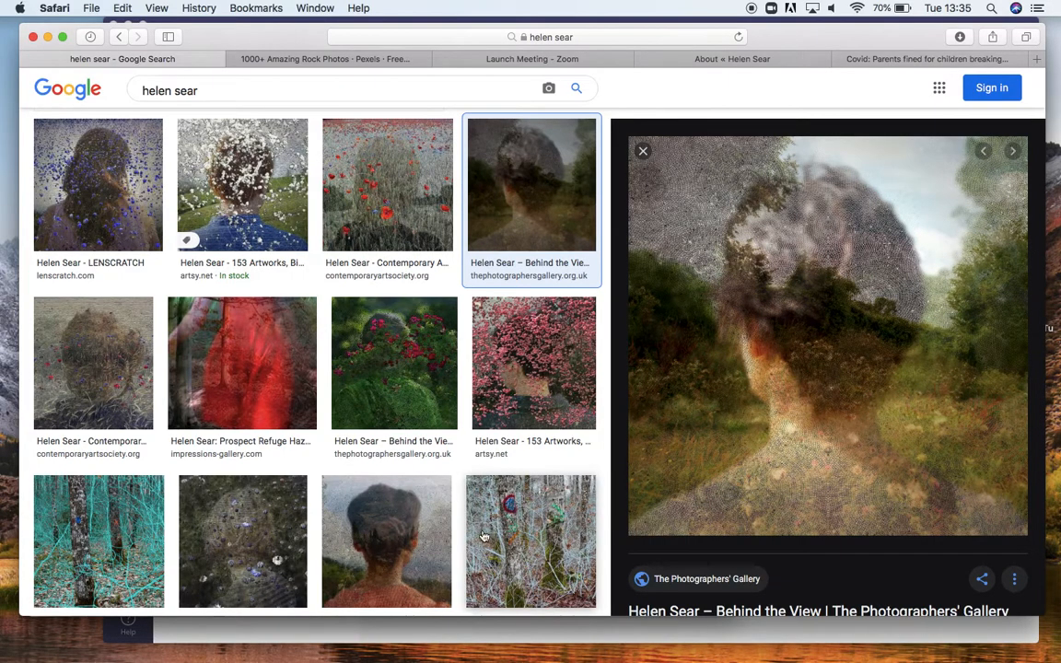
pyautogui.moveTo(506, 659)
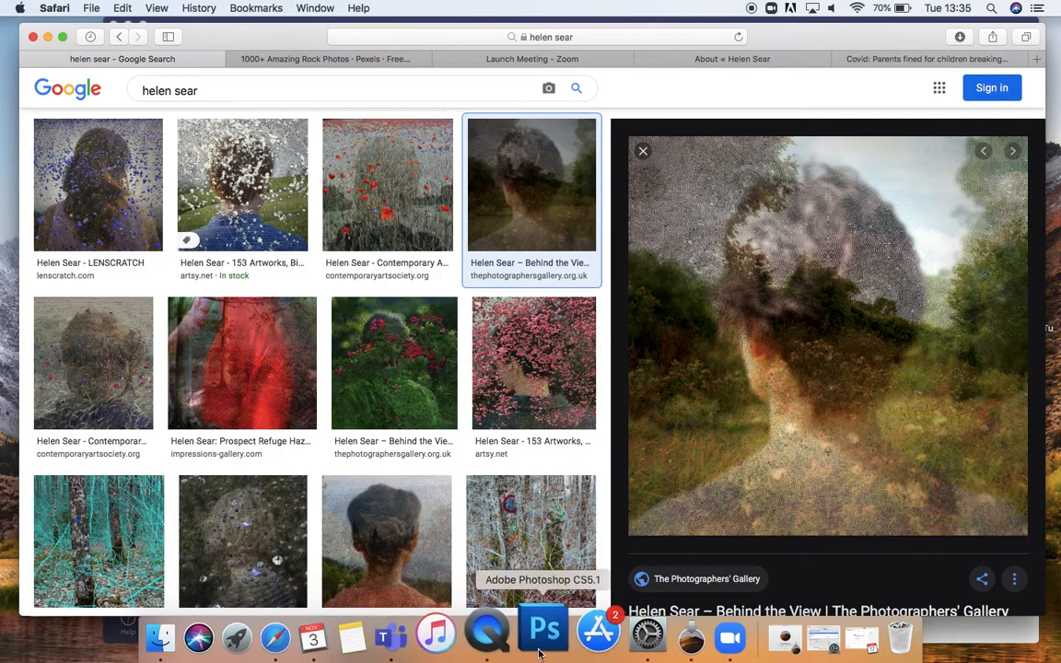
pyautogui.click(539, 652)
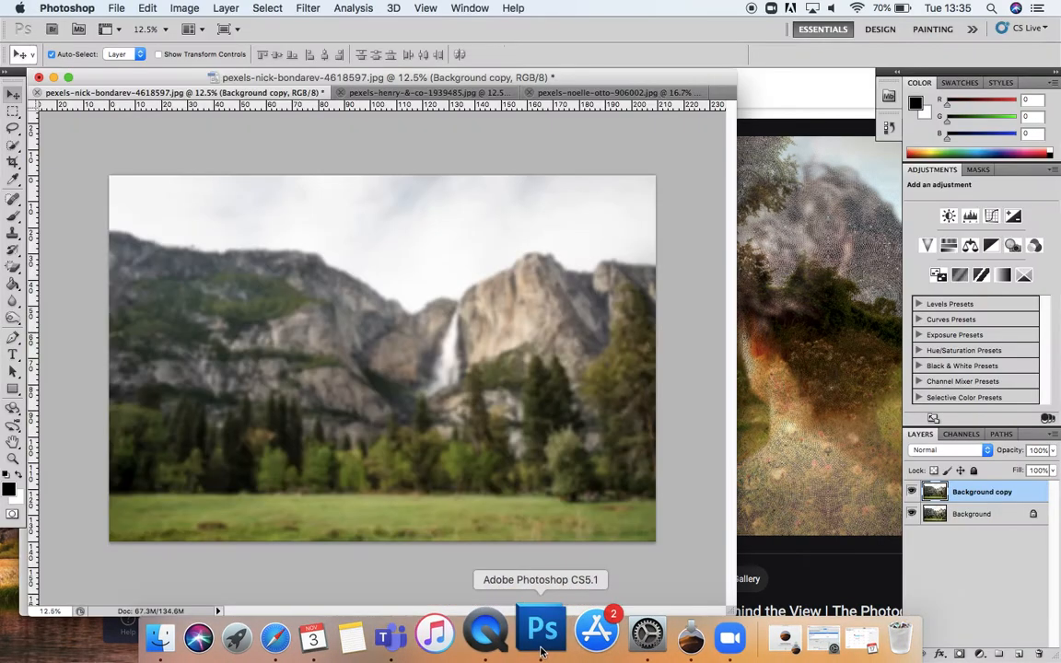
# Step: Undo the Gaussian Blur by stepping back to the Duplicate Layer history state
pyautogui.click(888, 129)
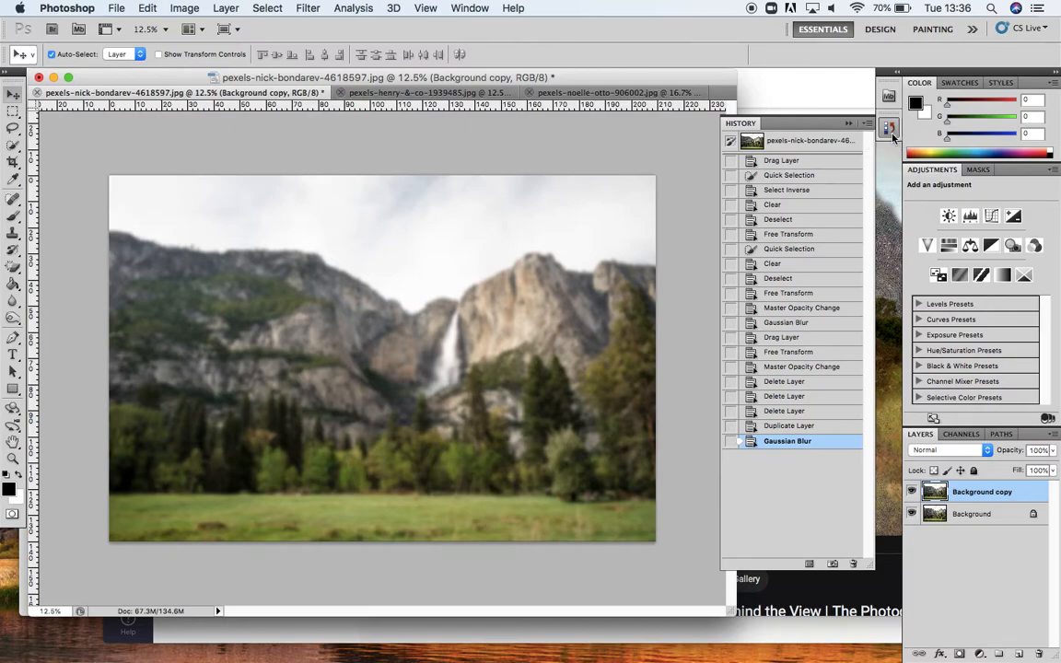
pyautogui.click(786, 428)
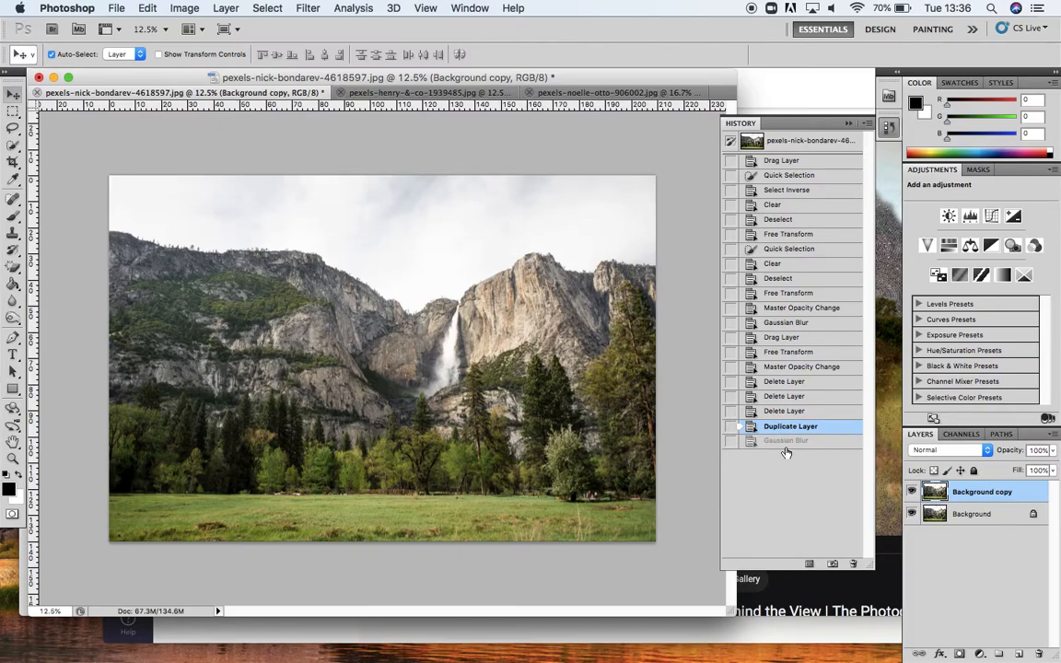
pyautogui.click(849, 125)
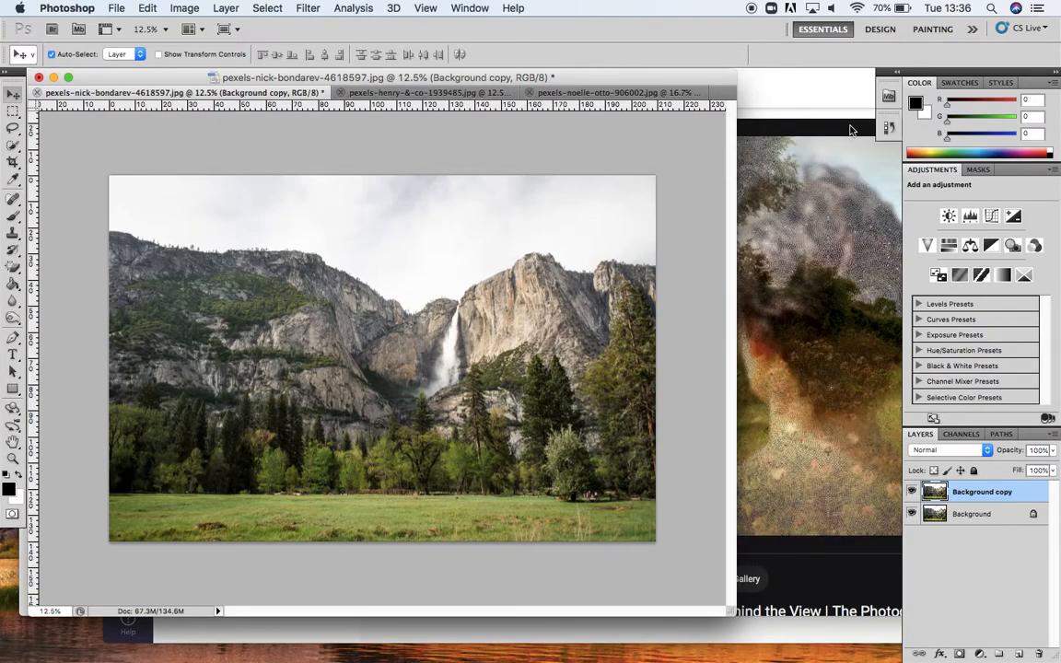
pyautogui.click(800, 118)
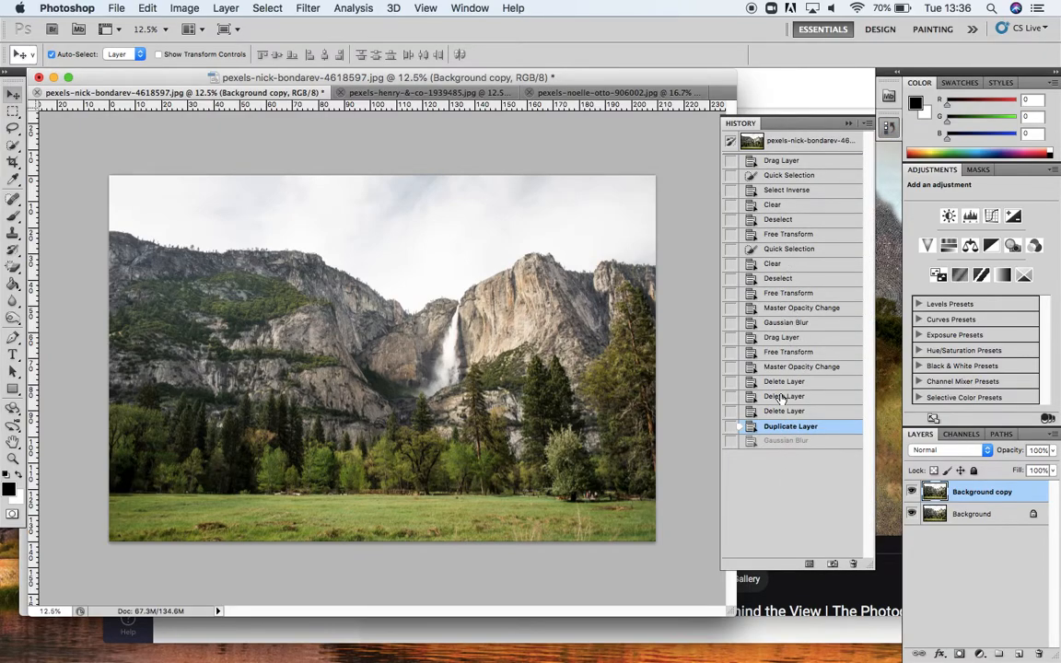
pyautogui.click(849, 124)
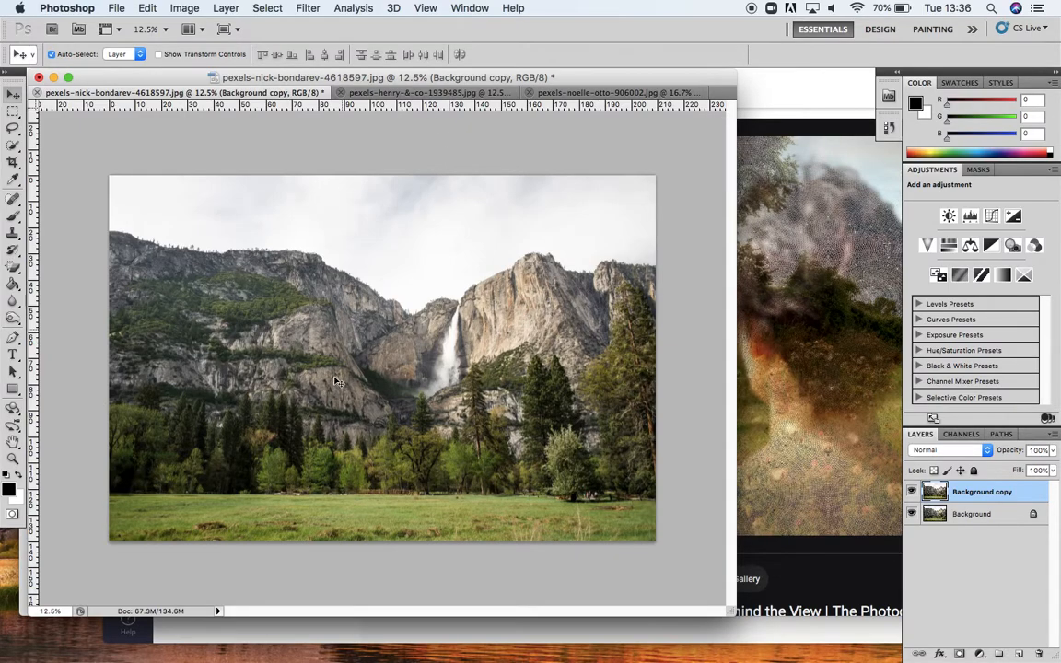
# Step: Select the mountains and cliffs above the treeline with the Quick Selection tool
pyautogui.click(15, 149)
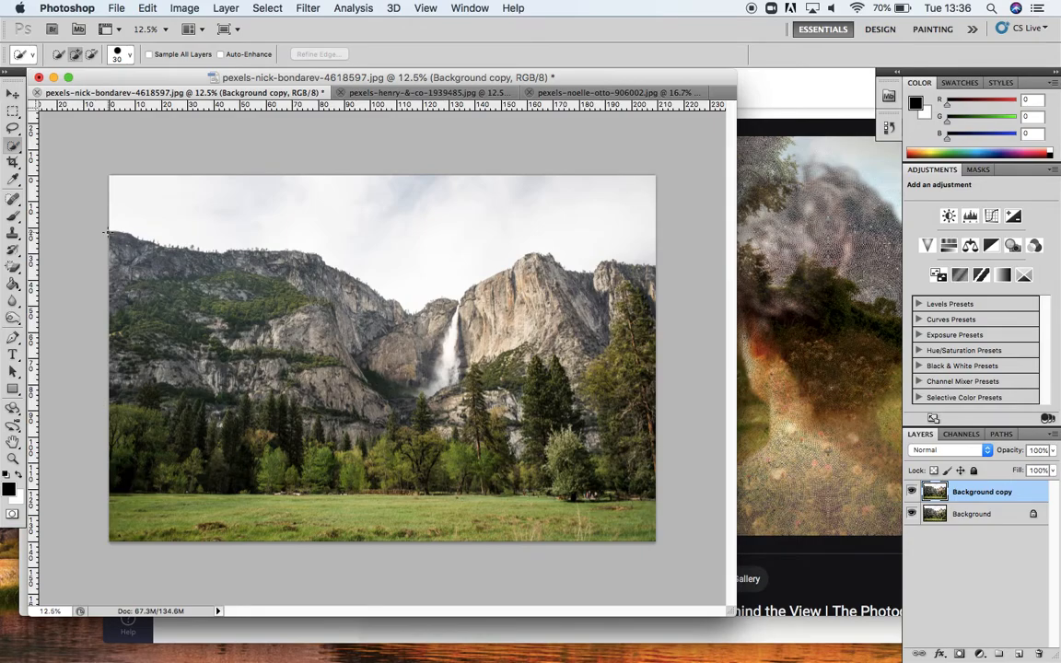
pyautogui.moveTo(110, 233); pyautogui.dragTo(132, 276)
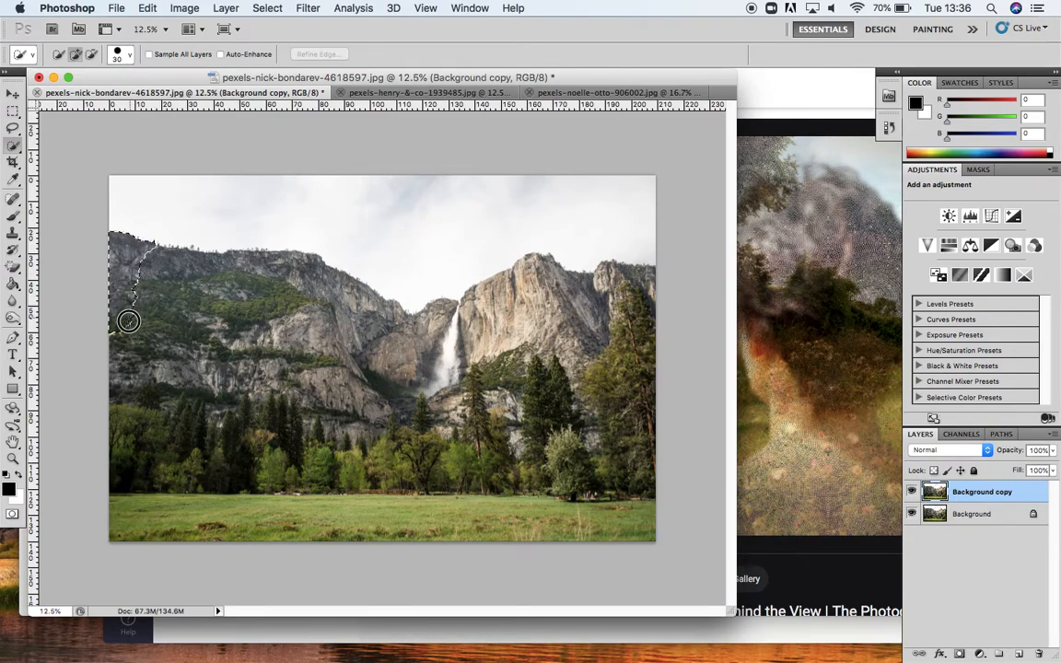
pyautogui.moveTo(160, 382)
pyautogui.mouseDown()
pyautogui.moveTo(173, 311)
pyautogui.moveTo(199, 315)
pyautogui.moveTo(222, 291)
pyautogui.moveTo(268, 285)
pyautogui.moveTo(226, 344)
pyautogui.moveTo(215, 420)
pyautogui.moveTo(245, 393)
pyautogui.moveTo(265, 392)
pyautogui.moveTo(297, 353)
pyautogui.moveTo(284, 298)
pyautogui.moveTo(320, 270)
pyautogui.moveTo(332, 317)
pyautogui.moveTo(314, 369)
pyautogui.moveTo(325, 398)
pyautogui.mouseUp()
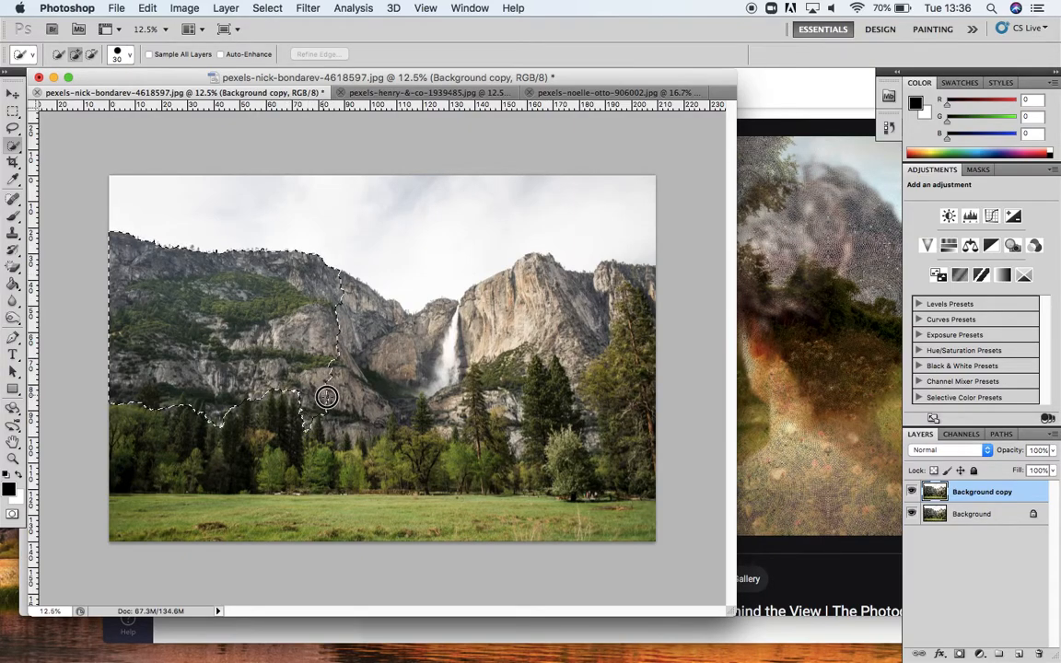
pyautogui.moveTo(366, 438)
pyautogui.mouseDown()
pyautogui.moveTo(395, 338)
pyautogui.moveTo(418, 357)
pyautogui.moveTo(414, 332)
pyautogui.moveTo(446, 338)
pyautogui.moveTo(432, 371)
pyautogui.moveTo(405, 376)
pyautogui.moveTo(402, 403)
pyautogui.moveTo(408, 415)
pyautogui.moveTo(423, 388)
pyautogui.moveTo(456, 426)
pyautogui.moveTo(473, 346)
pyautogui.moveTo(556, 326)
pyautogui.moveTo(492, 296)
pyautogui.moveTo(513, 283)
pyautogui.moveTo(462, 293)
pyautogui.moveTo(539, 279)
pyautogui.moveTo(547, 262)
pyautogui.moveTo(584, 312)
pyautogui.moveTo(573, 356)
pyautogui.moveTo(552, 344)
pyautogui.moveTo(529, 352)
pyautogui.moveTo(565, 352)
pyautogui.mouseUp()
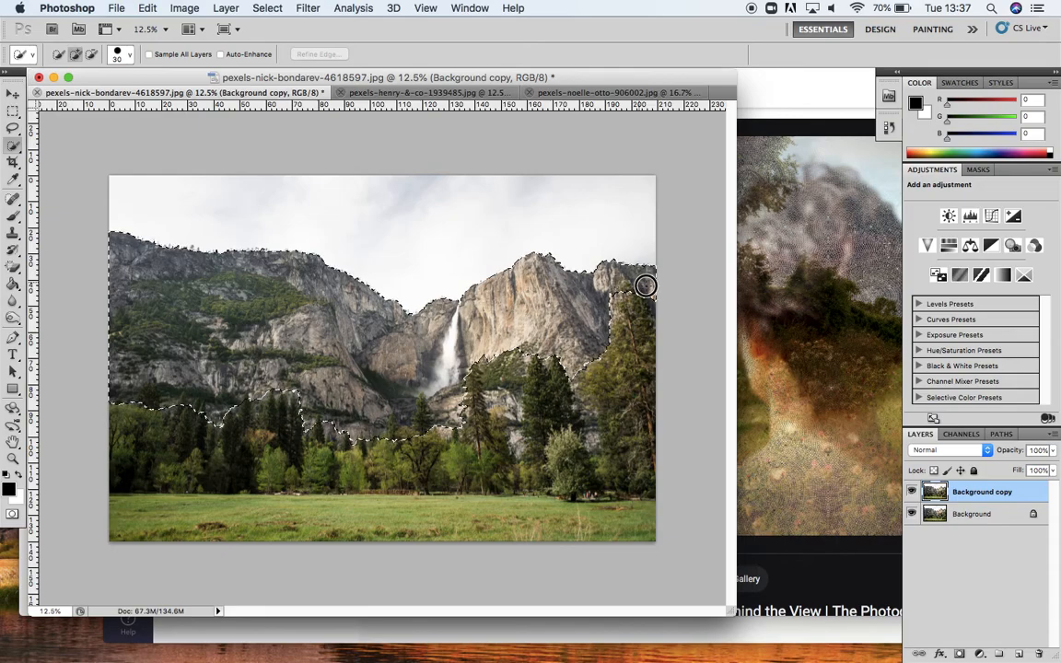
pyautogui.moveTo(559, 366); pyautogui.dragTo(573, 366)
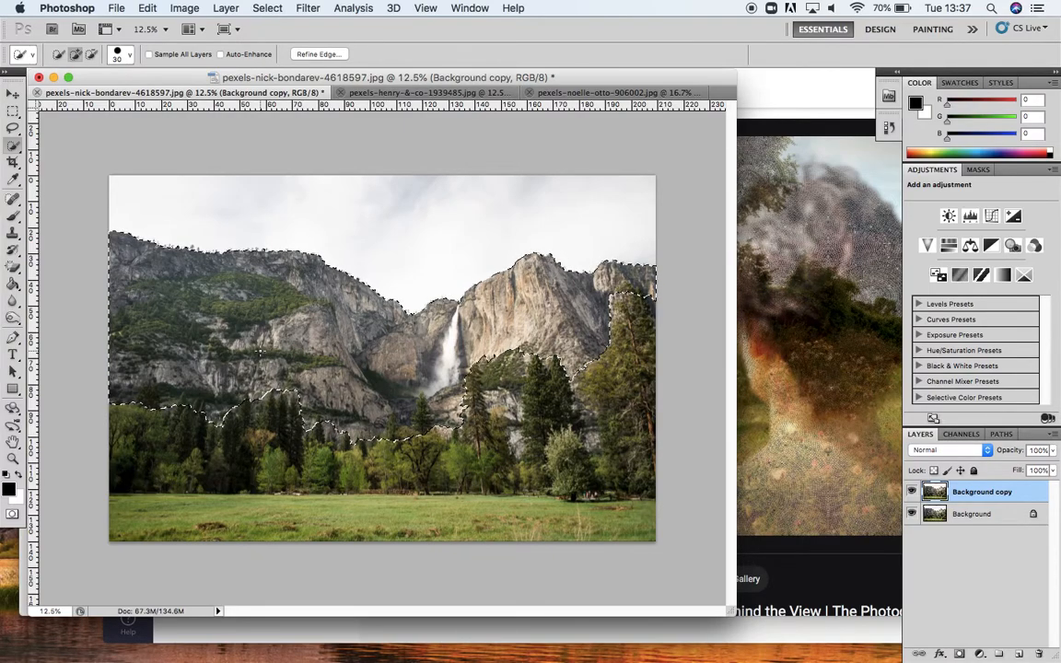
# Step: Apply the Gaussian Blur to the selected mountains, then deselect
pyautogui.click(310, 11)
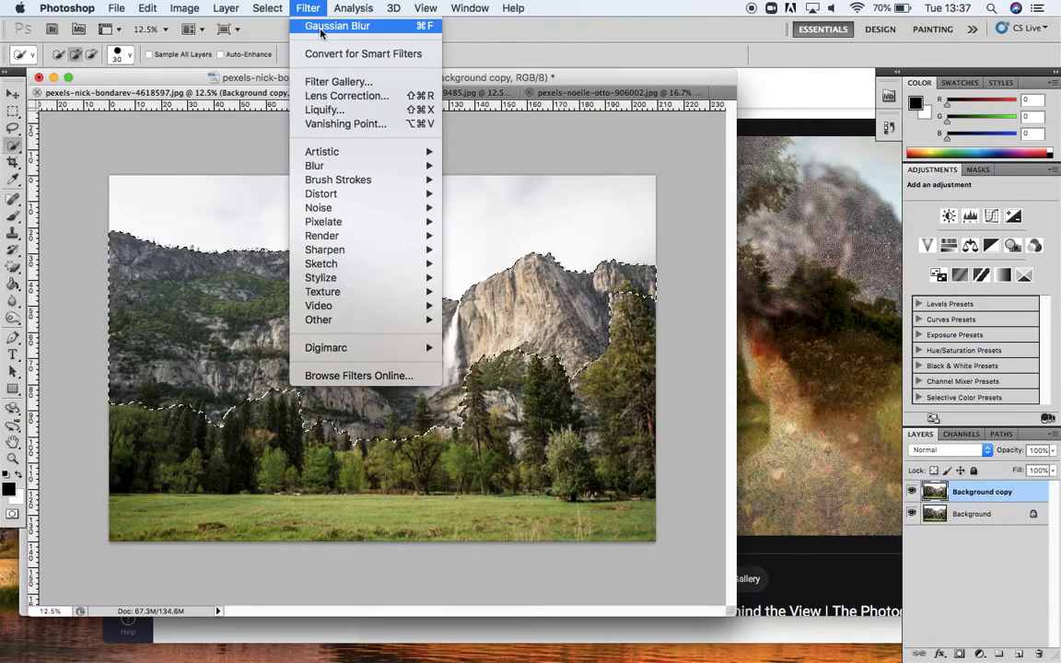
pyautogui.click(323, 27)
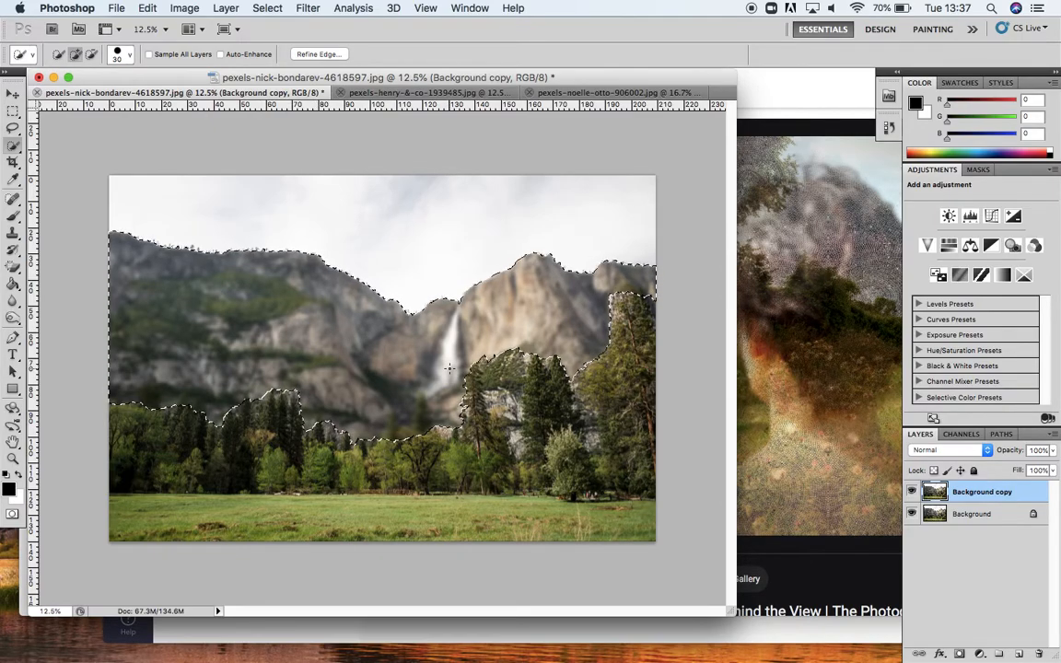
pyautogui.press('super+d')
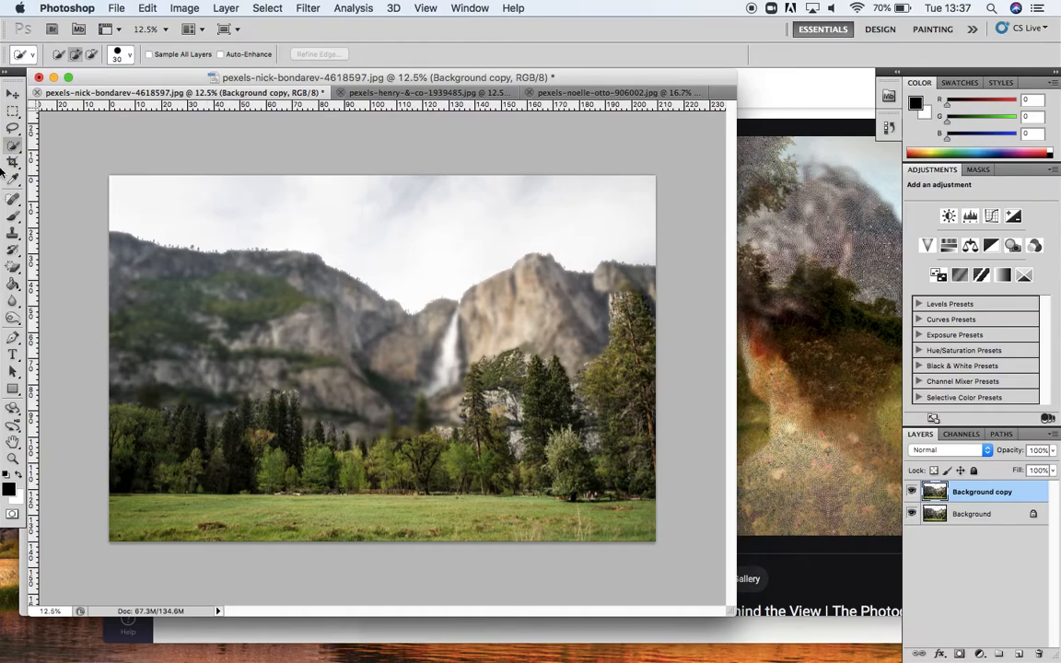
# Step: Select the meadow along the bottom of the image and apply the same Gaussian Blur to it
pyautogui.moveTo(111, 499)
pyautogui.mouseDown()
pyautogui.moveTo(166, 523)
pyautogui.moveTo(261, 534)
pyautogui.moveTo(632, 523)
pyautogui.mouseUp()
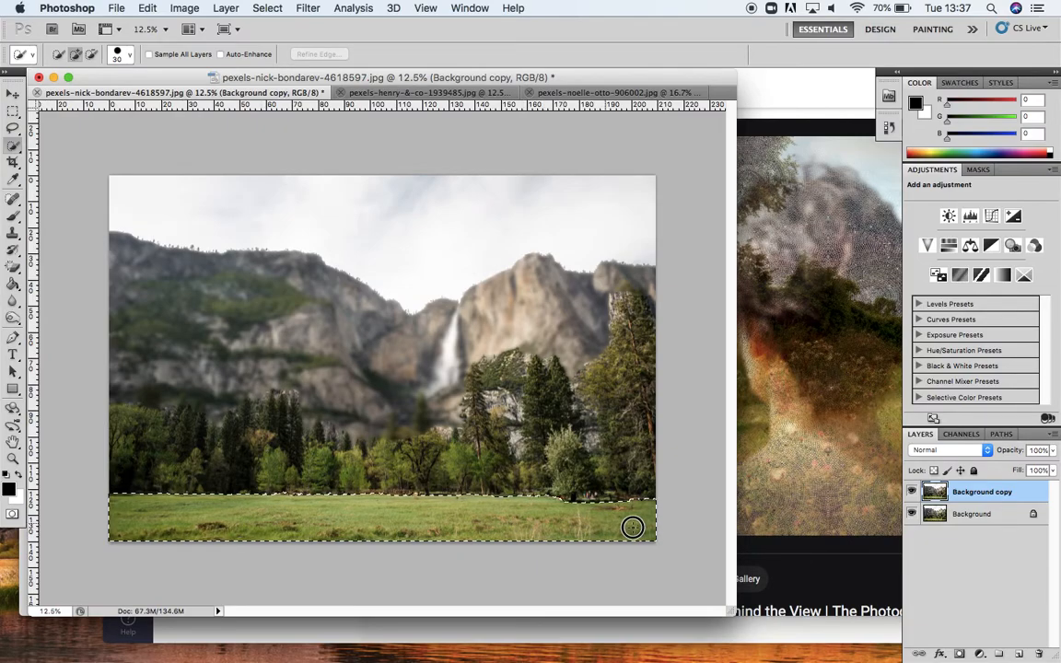
pyautogui.click(312, 9)
pyautogui.click(323, 28)
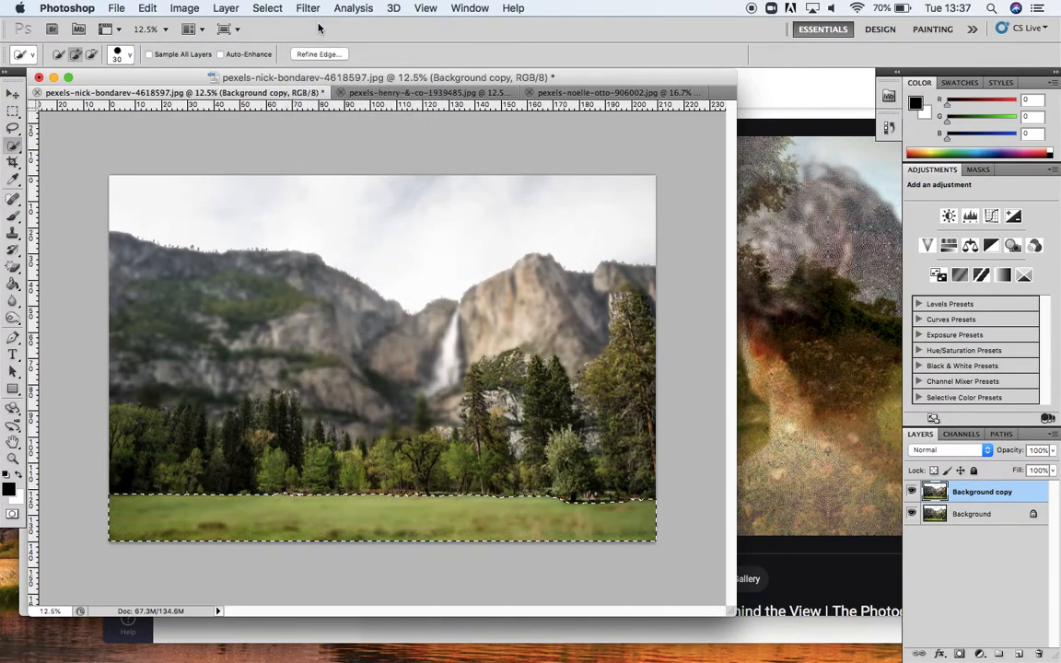
# Step: Select the tree line across the middle of the landscape with the Quick Selection tool
pyautogui.press('super+d')
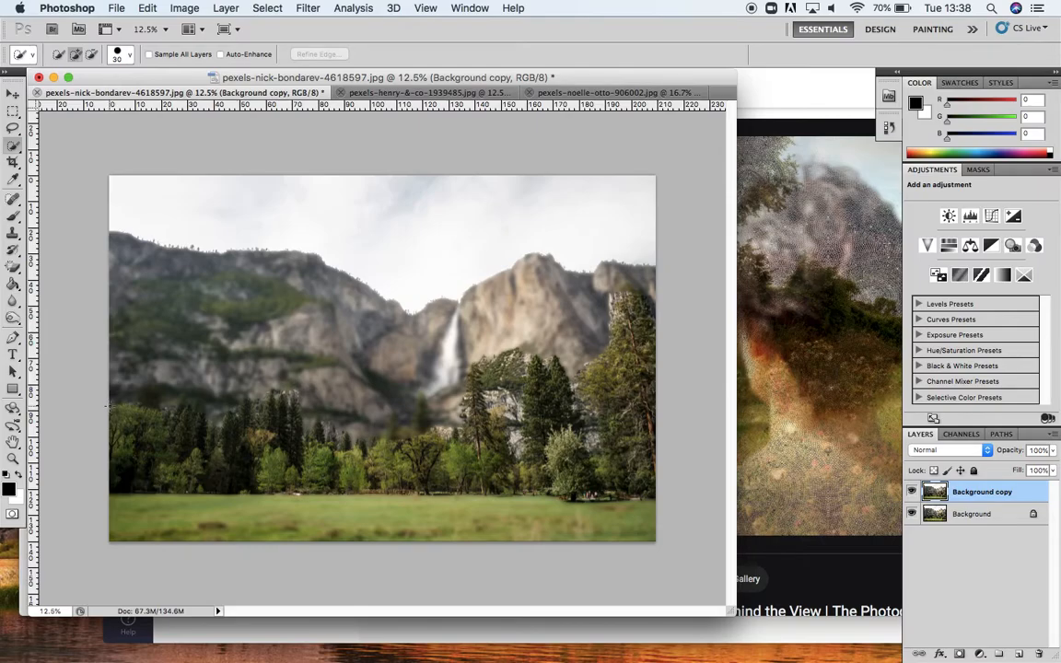
pyautogui.moveTo(107, 405); pyautogui.dragTo(126, 456)
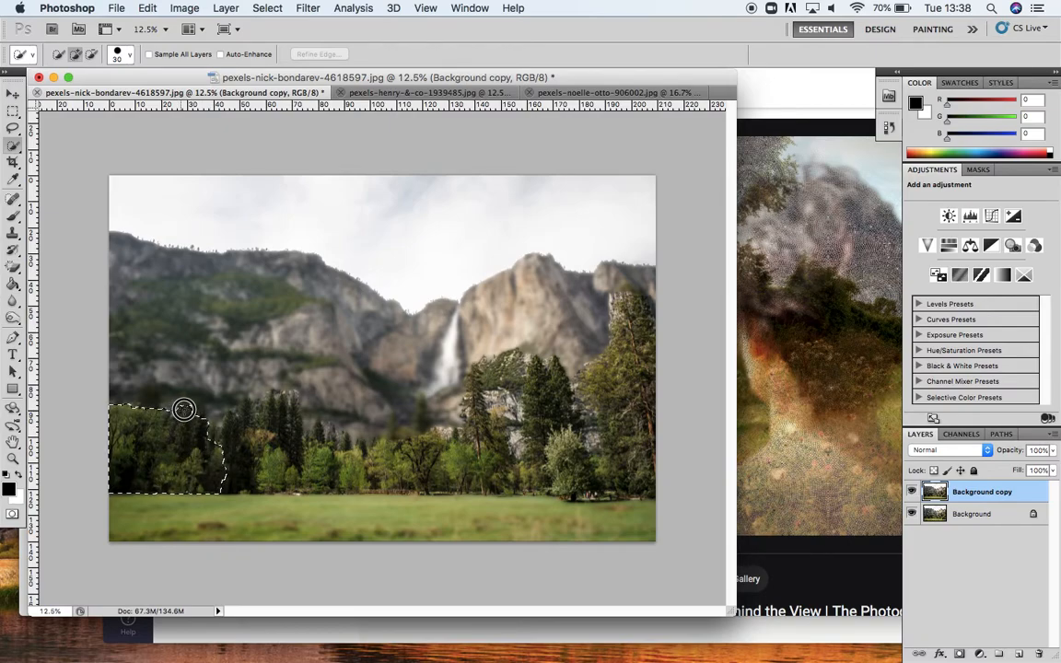
pyautogui.moveTo(229, 439); pyautogui.dragTo(237, 420)
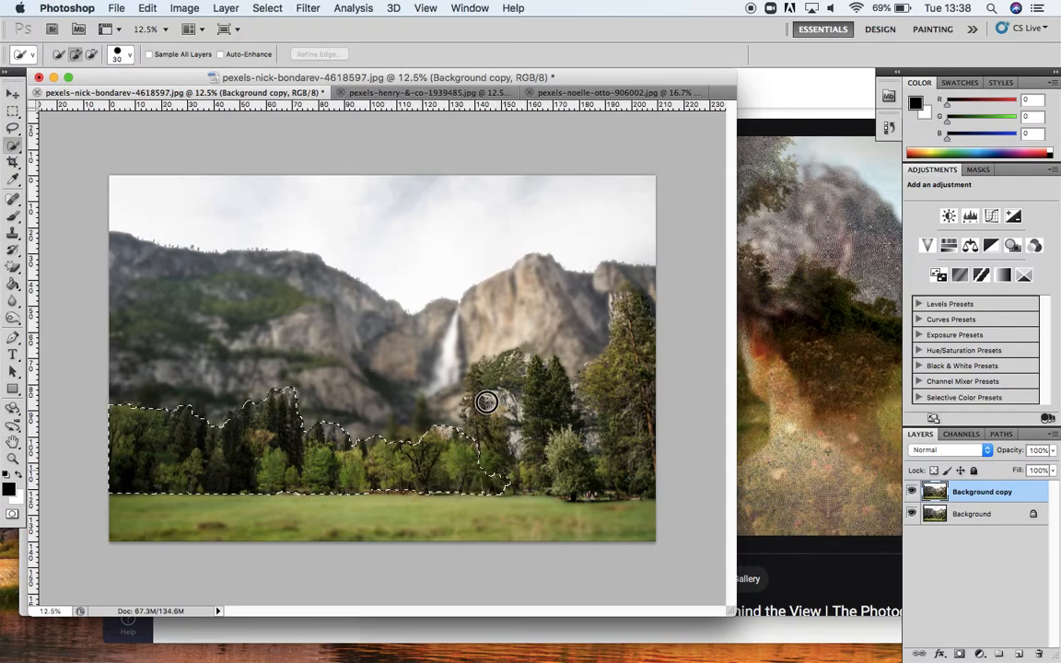
pyautogui.moveTo(483, 408)
pyautogui.mouseDown()
pyautogui.moveTo(476, 373)
pyautogui.moveTo(488, 369)
pyautogui.moveTo(464, 406)
pyautogui.moveTo(477, 363)
pyautogui.moveTo(497, 367)
pyautogui.moveTo(512, 352)
pyautogui.moveTo(523, 452)
pyautogui.moveTo(521, 398)
pyautogui.moveTo(516, 448)
pyautogui.moveTo(556, 493)
pyautogui.moveTo(553, 436)
pyautogui.moveTo(545, 469)
pyautogui.moveTo(612, 484)
pyautogui.moveTo(646, 460)
pyautogui.moveTo(593, 467)
pyautogui.moveTo(618, 476)
pyautogui.moveTo(575, 432)
pyautogui.moveTo(561, 363)
pyautogui.moveTo(547, 373)
pyautogui.moveTo(544, 364)
pyautogui.moveTo(552, 403)
pyautogui.moveTo(551, 374)
pyautogui.moveTo(616, 425)
pyautogui.mouseUp()
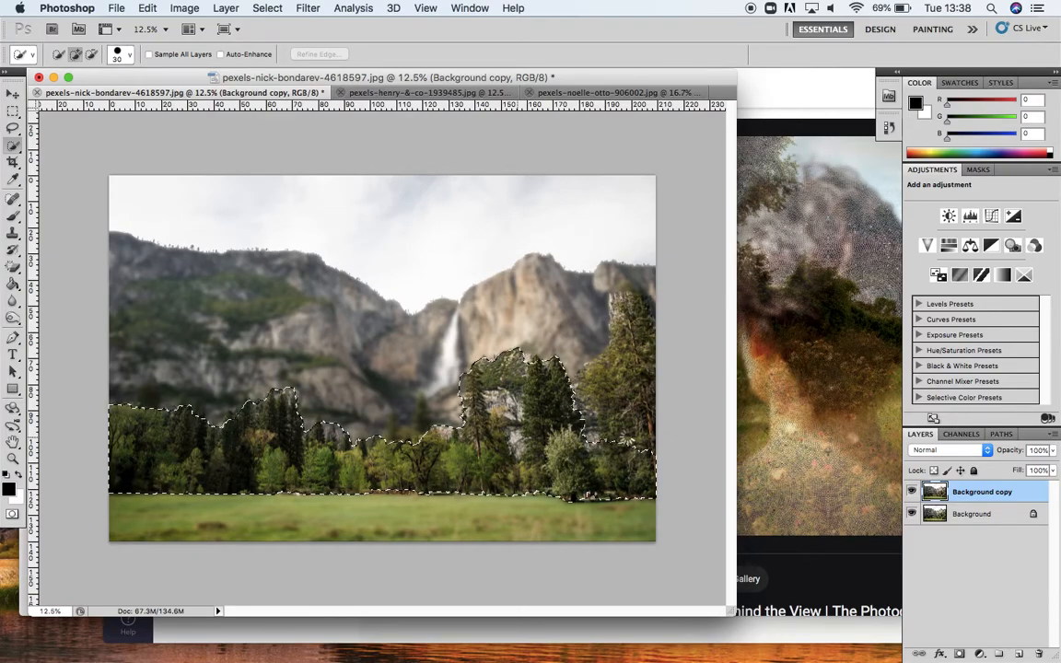
pyautogui.moveTo(607, 456)
pyautogui.mouseDown()
pyautogui.moveTo(630, 313)
pyautogui.moveTo(637, 369)
pyautogui.moveTo(633, 329)
pyautogui.mouseUp()
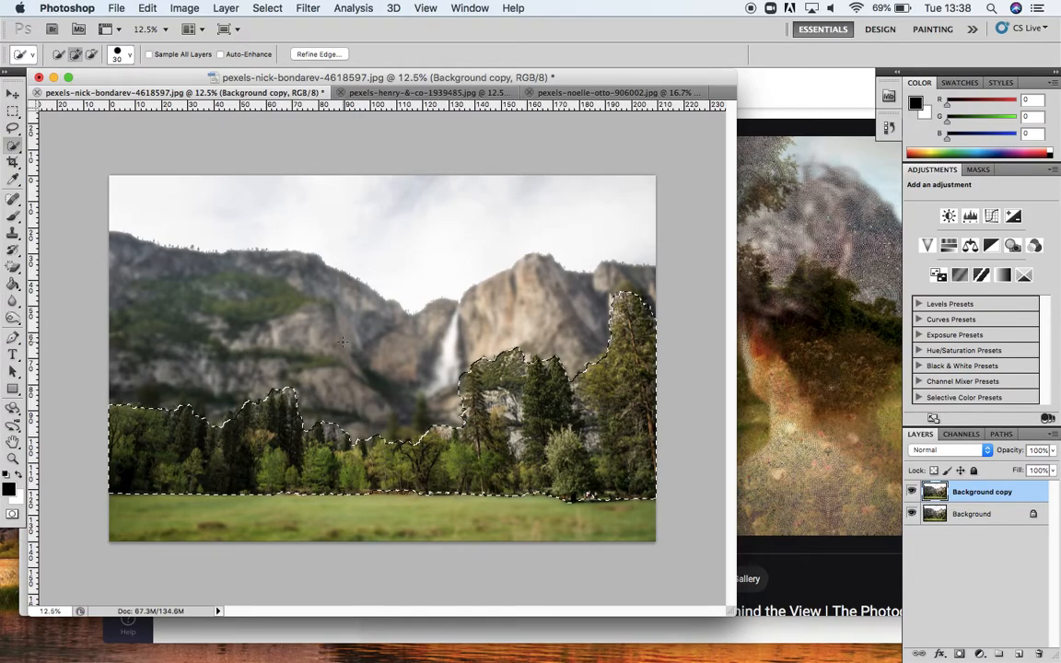
# Step: Apply a Gaussian Blur with a 4.7 pixel radius to the selected trees, then deselect
pyautogui.click(308, 8)
pyautogui.moveTo(354, 175)
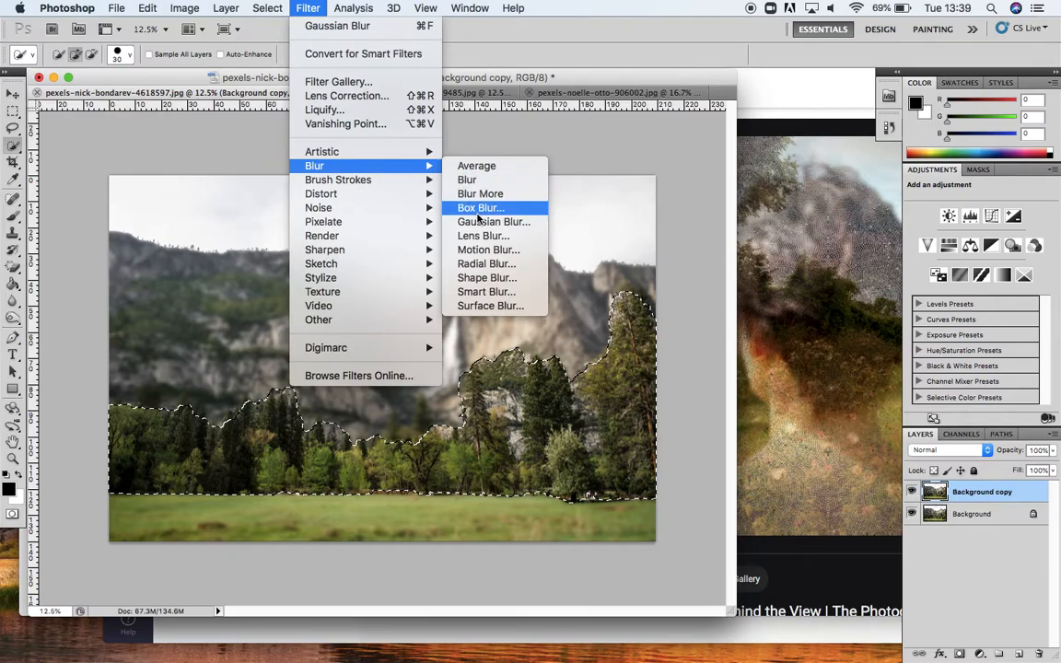
pyautogui.click(475, 222)
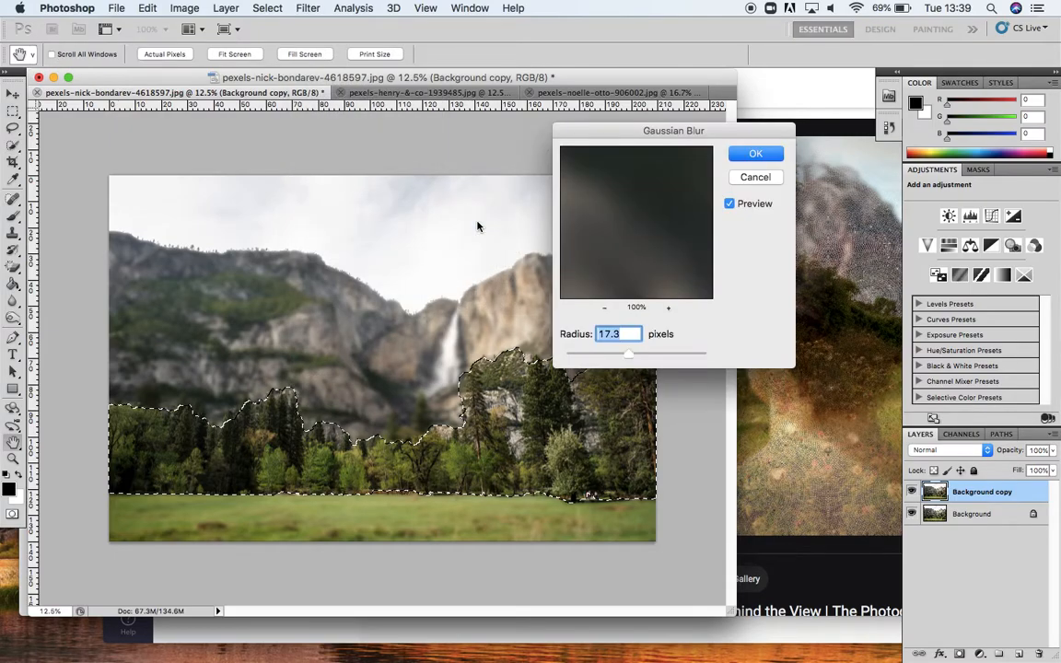
pyautogui.moveTo(626, 356); pyautogui.dragTo(601, 359)
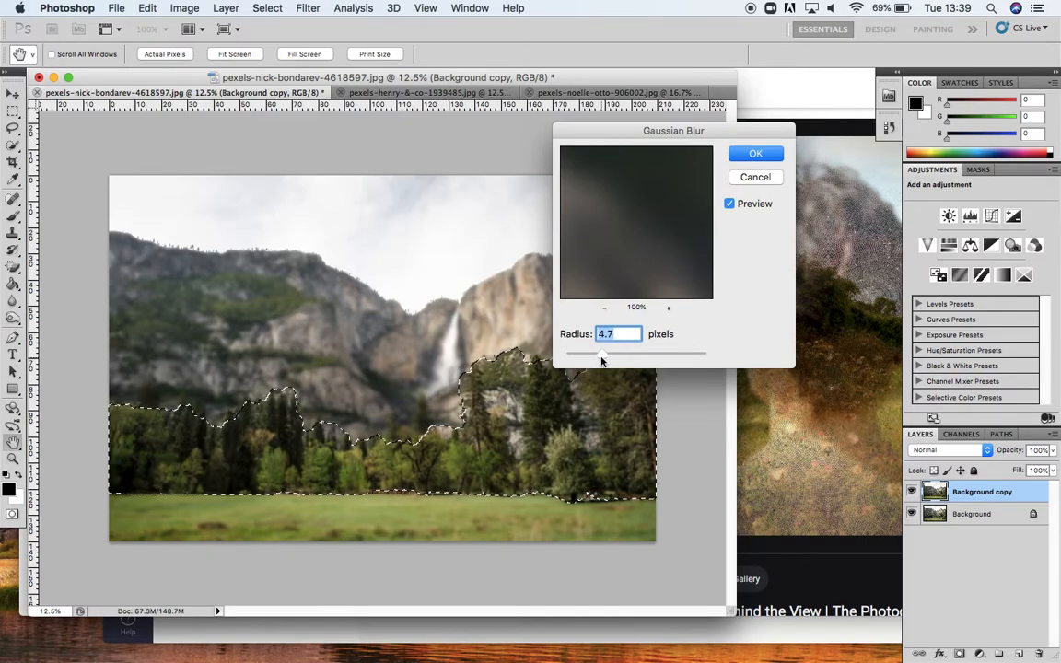
pyautogui.click(756, 153)
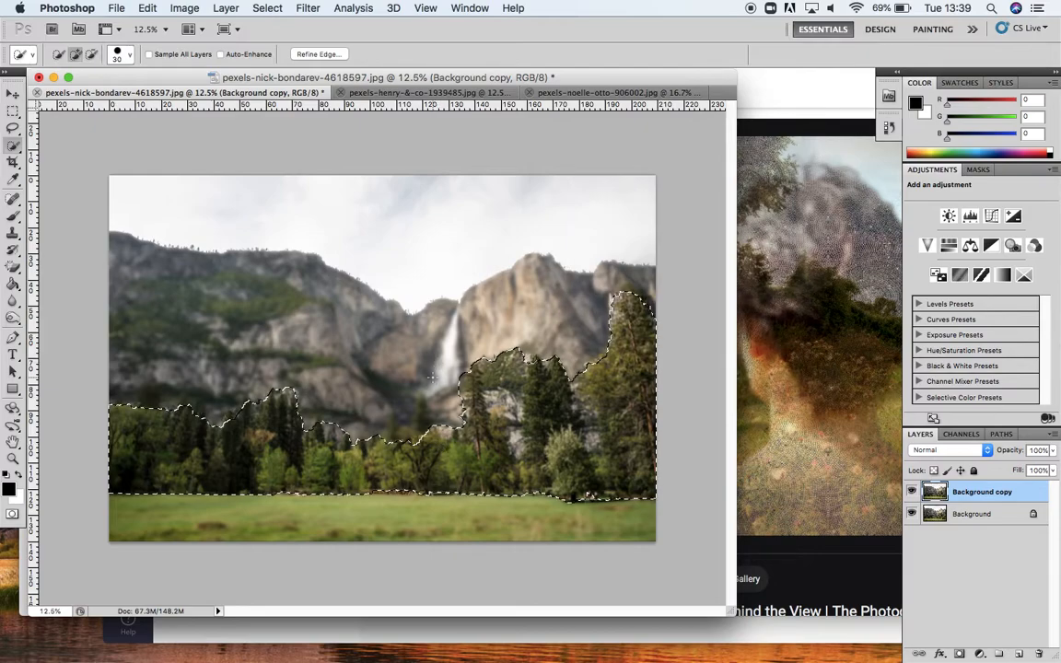
pyautogui.press('super+d')
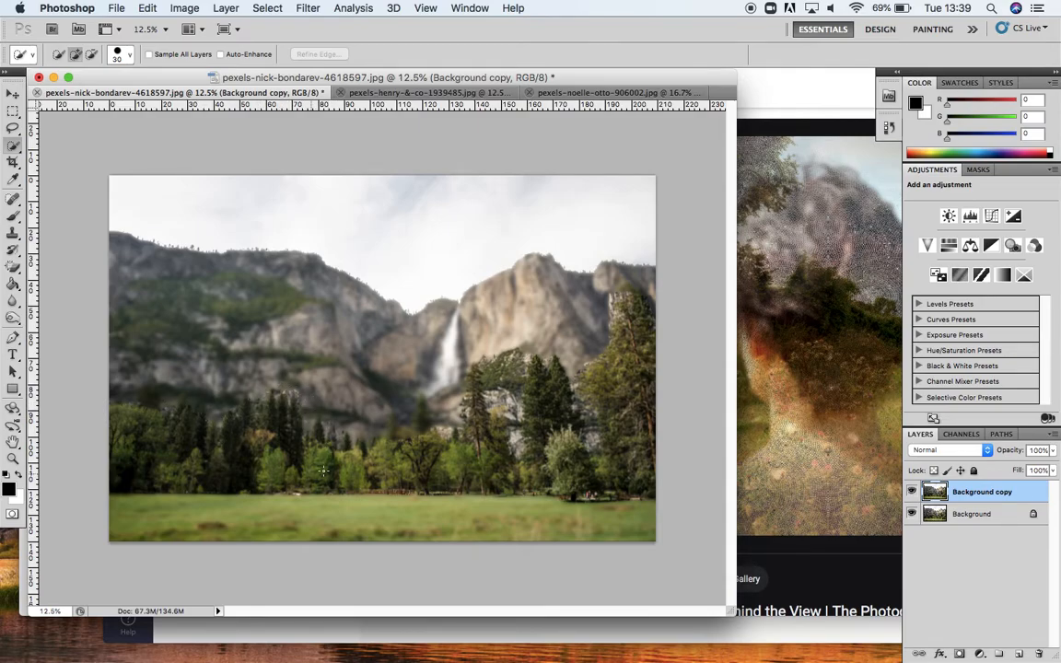
# Step: Brush across the landscape with the Blur tool at a 197 px brush size and 100% strength
pyautogui.click(13, 302)
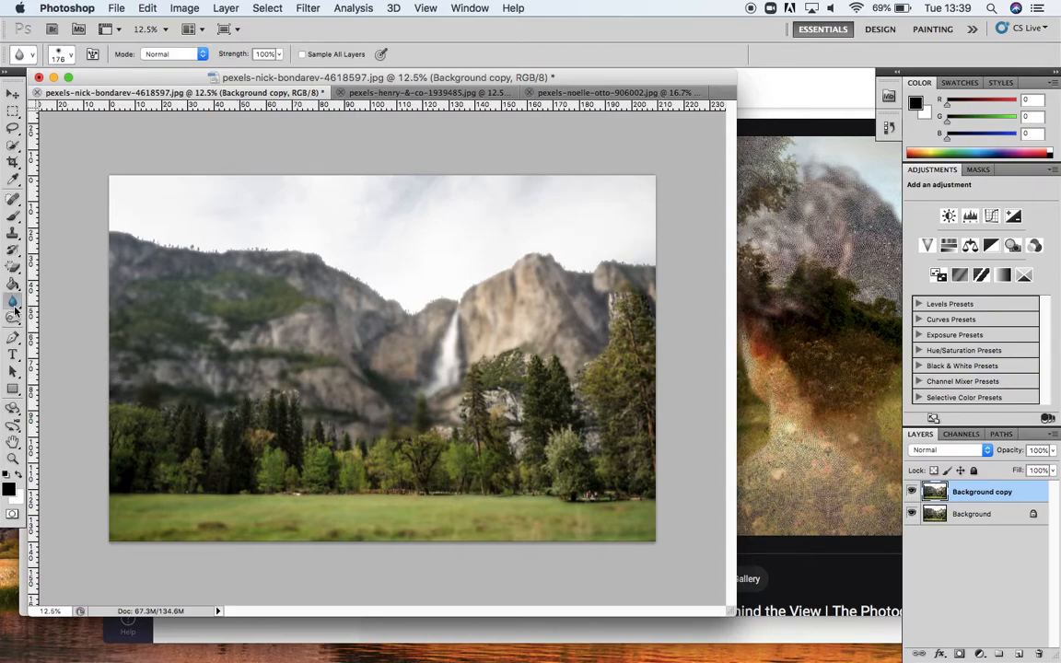
pyautogui.click(64, 54)
pyautogui.moveTo(116, 99)
pyautogui.mouseDown()
pyautogui.moveTo(73, 102)
pyautogui.moveTo(142, 108)
pyautogui.moveTo(146, 97)
pyautogui.moveTo(126, 97)
pyautogui.mouseUp()
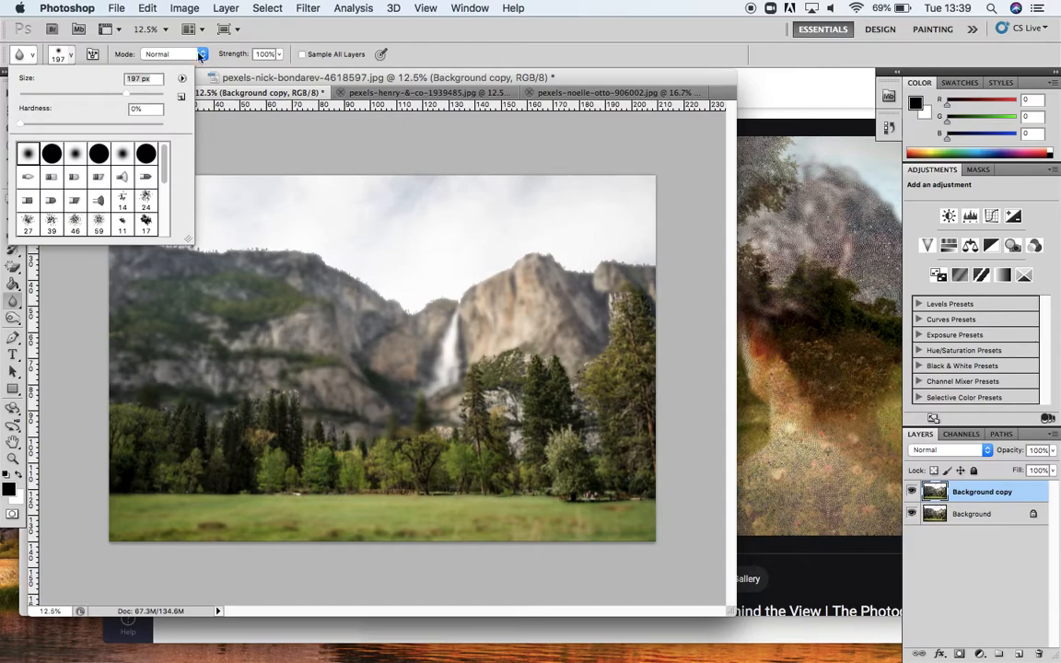
pyautogui.click(277, 55)
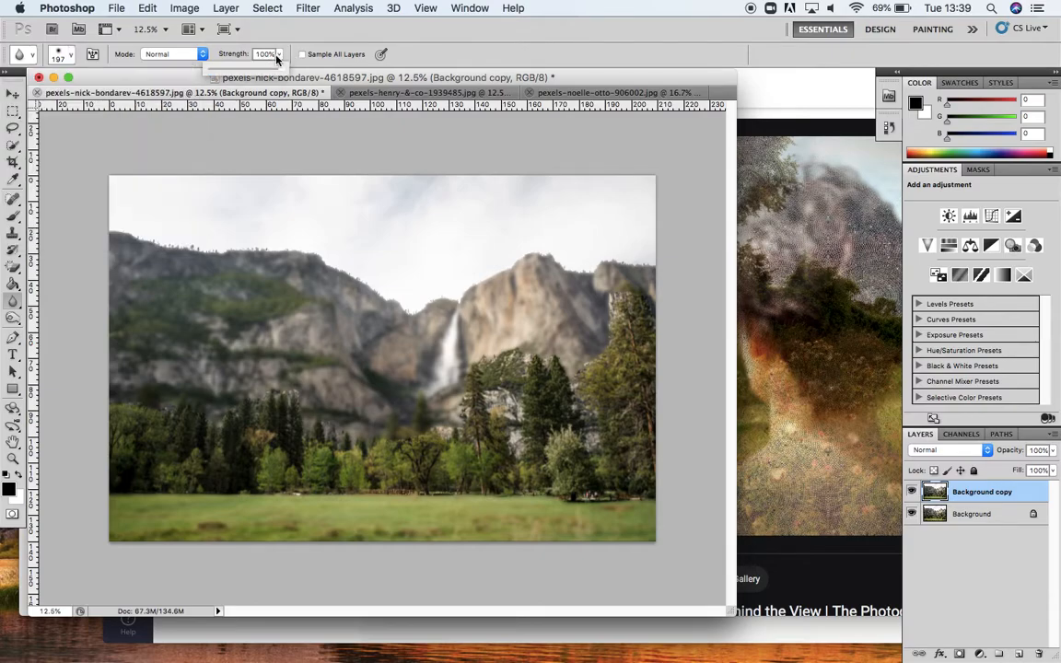
pyautogui.click(281, 55)
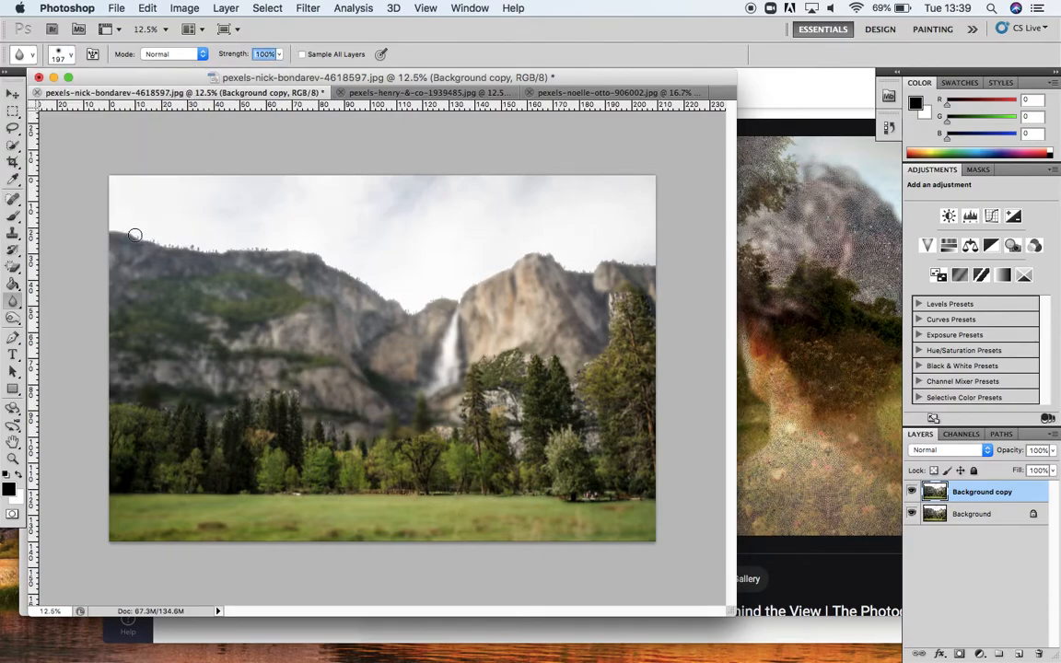
pyautogui.moveTo(127, 234)
pyautogui.mouseDown()
pyautogui.moveTo(211, 267)
pyautogui.moveTo(187, 255)
pyautogui.moveTo(271, 251)
pyautogui.moveTo(164, 253)
pyautogui.moveTo(130, 235)
pyautogui.moveTo(204, 243)
pyautogui.moveTo(224, 257)
pyautogui.moveTo(215, 252)
pyautogui.moveTo(316, 261)
pyautogui.moveTo(374, 286)
pyautogui.moveTo(379, 294)
pyautogui.moveTo(365, 288)
pyautogui.moveTo(395, 312)
pyautogui.moveTo(421, 316)
pyautogui.moveTo(403, 316)
pyautogui.moveTo(437, 297)
pyautogui.moveTo(456, 304)
pyautogui.moveTo(407, 311)
pyautogui.moveTo(460, 299)
pyautogui.moveTo(508, 260)
pyautogui.moveTo(553, 257)
pyautogui.moveTo(543, 258)
pyautogui.moveTo(588, 277)
pyautogui.moveTo(567, 271)
pyautogui.moveTo(611, 256)
pyautogui.moveTo(657, 264)
pyautogui.moveTo(630, 273)
pyautogui.moveTo(611, 337)
pyautogui.moveTo(613, 325)
pyautogui.moveTo(576, 372)
pyautogui.moveTo(505, 353)
pyautogui.moveTo(477, 369)
pyautogui.moveTo(611, 361)
pyautogui.moveTo(597, 350)
pyautogui.moveTo(621, 262)
pyautogui.moveTo(575, 378)
pyautogui.moveTo(557, 350)
pyautogui.moveTo(486, 360)
pyautogui.moveTo(466, 386)
pyautogui.moveTo(464, 414)
pyautogui.moveTo(441, 429)
pyautogui.moveTo(356, 437)
pyautogui.moveTo(293, 409)
pyautogui.moveTo(294, 391)
pyautogui.moveTo(301, 417)
pyautogui.moveTo(293, 396)
pyautogui.moveTo(253, 393)
pyautogui.moveTo(208, 422)
pyautogui.moveTo(185, 406)
pyautogui.moveTo(218, 436)
pyautogui.moveTo(192, 407)
pyautogui.moveTo(161, 398)
pyautogui.moveTo(135, 407)
pyautogui.moveTo(310, 390)
pyautogui.moveTo(273, 379)
pyautogui.moveTo(206, 419)
pyautogui.moveTo(169, 410)
pyautogui.moveTo(337, 406)
pyautogui.moveTo(134, 437)
pyautogui.moveTo(532, 445)
pyautogui.moveTo(609, 496)
pyautogui.moveTo(561, 502)
pyautogui.moveTo(637, 500)
pyautogui.moveTo(469, 502)
pyautogui.mouseUp()
# Step: Drag the photo of the woman in the sunflower field into the landscape document as a new layer
pyautogui.click(573, 93)
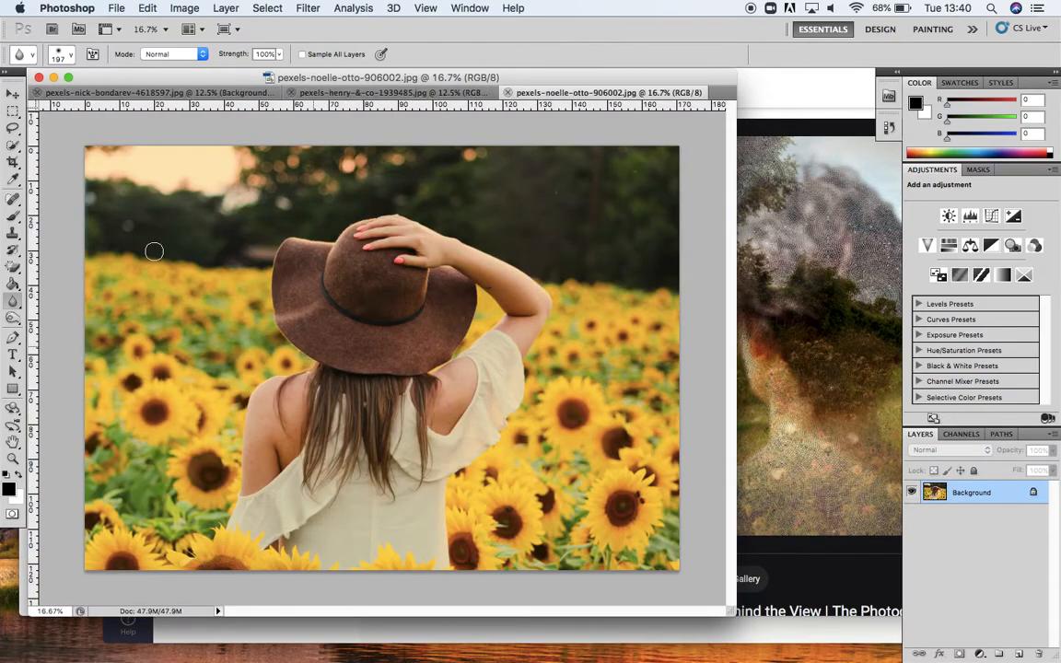
pyautogui.click(14, 95)
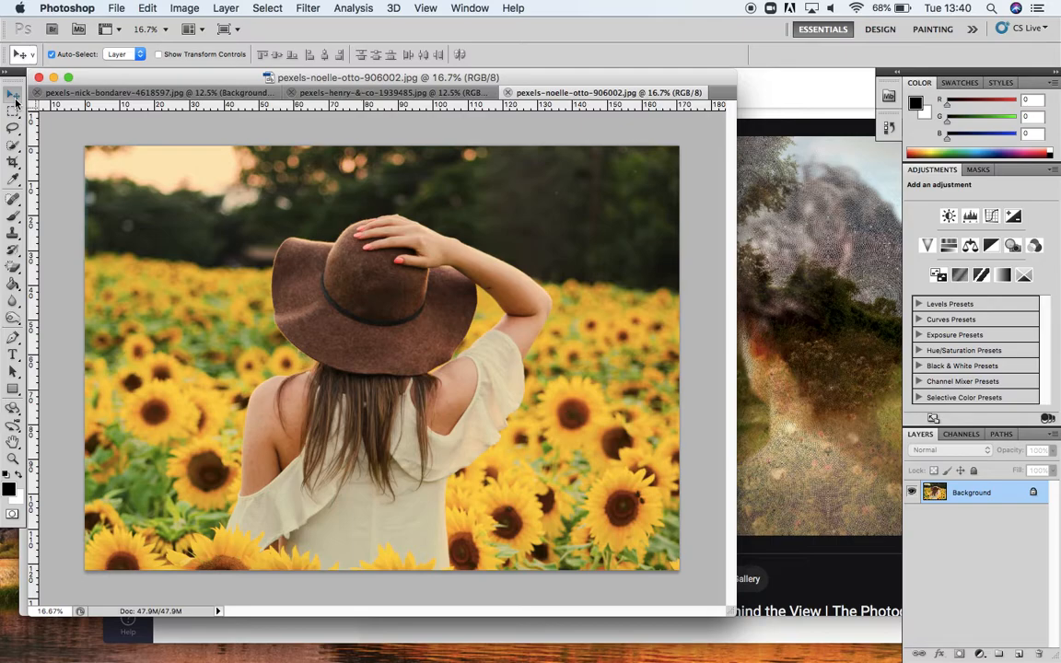
pyautogui.click(419, 406)
pyautogui.moveTo(419, 405); pyautogui.dragTo(433, 387)
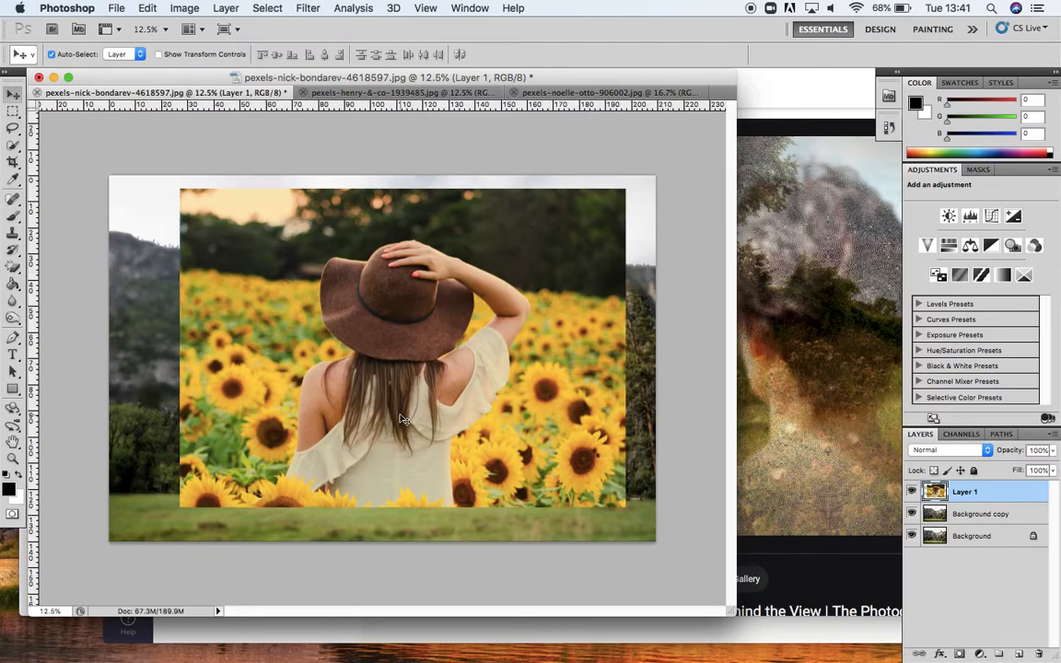
# Step: Outline the woman's left shoulder and arm with anchor points using the Pen tool
pyautogui.press('super+equal')
pyautogui.press('super+equal')
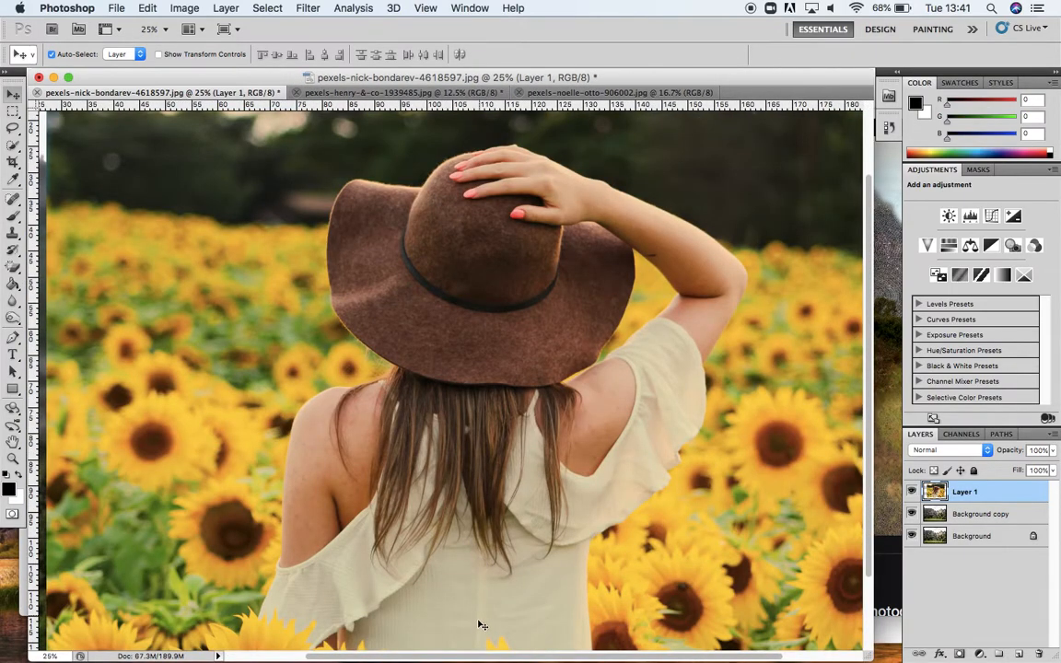
pyautogui.hscroll(5, 481, 624)
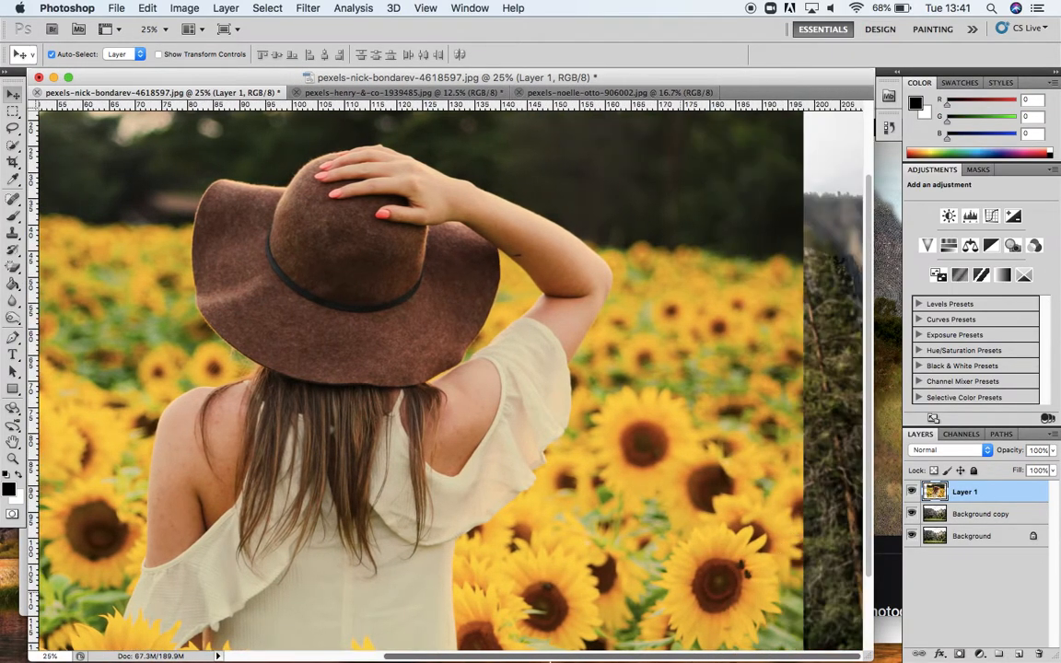
pyautogui.hscroll(-3, 481, 645)
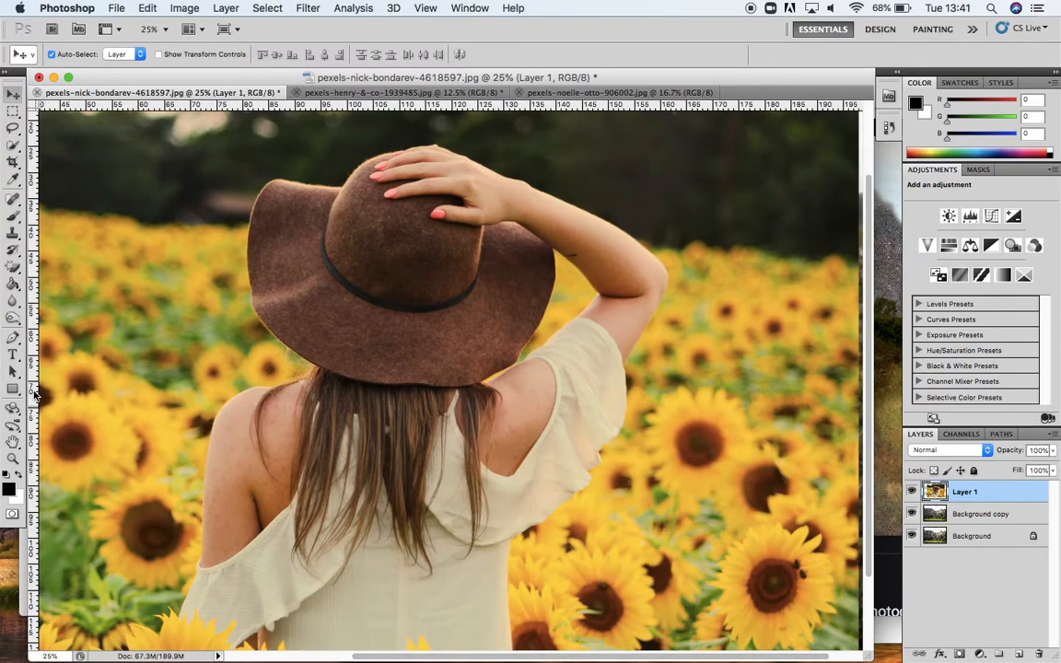
pyautogui.click(13, 339)
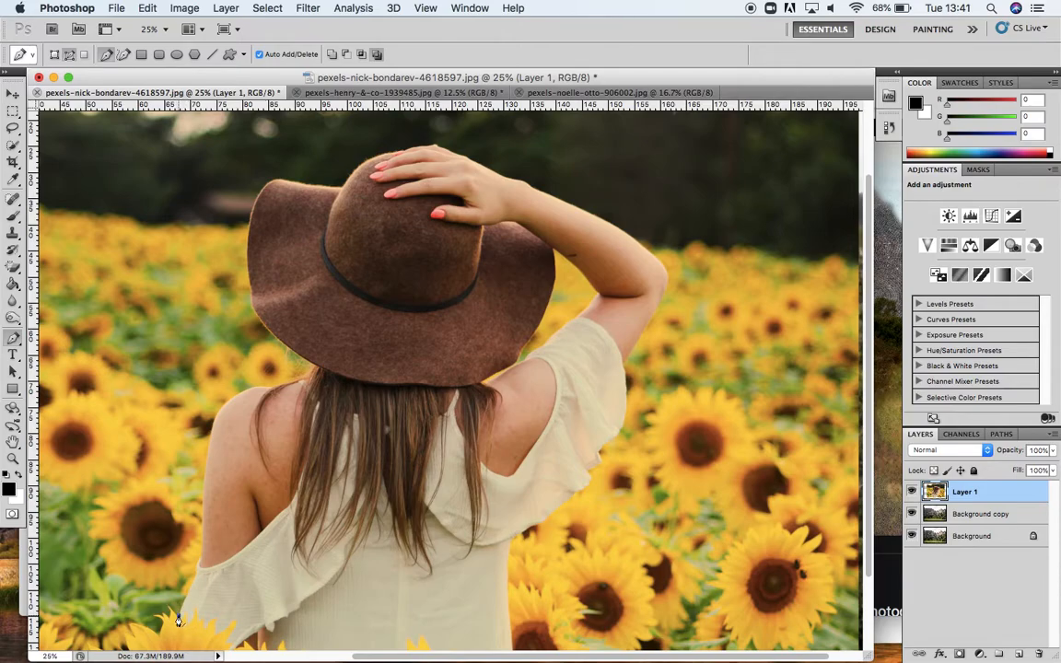
pyautogui.click(195, 578)
pyautogui.click(199, 560)
pyautogui.click(202, 541)
pyautogui.click(208, 452)
pyautogui.click(213, 426)
pyautogui.click(219, 407)
pyautogui.click(252, 389)
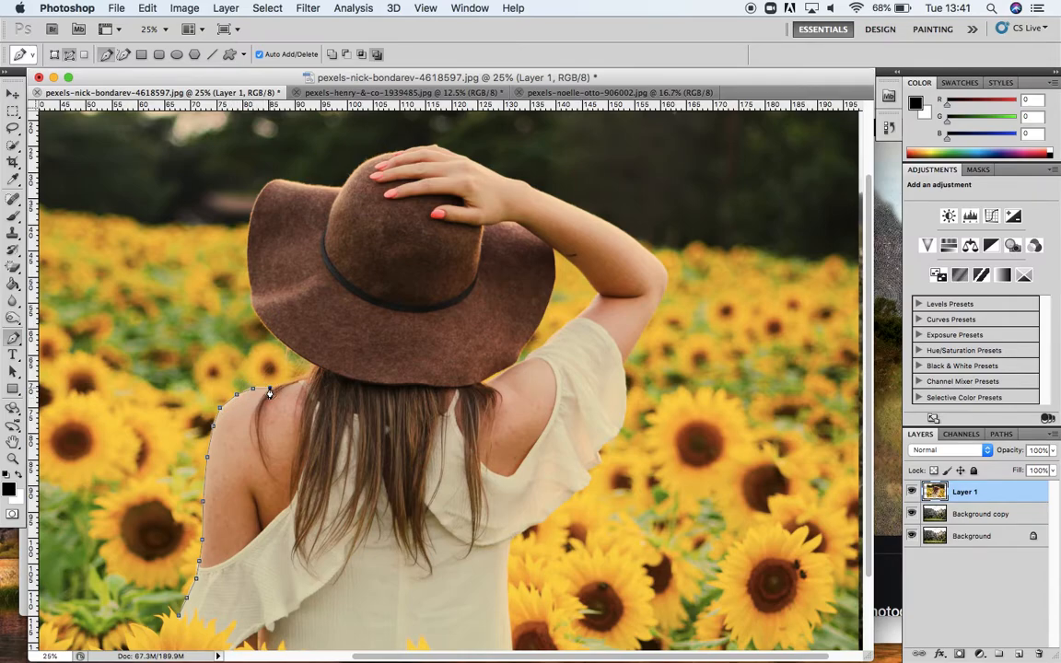
pyautogui.rightClick(237, 398)
pyautogui.press('Escape')
pyautogui.rightClick(238, 398)
pyautogui.press('Escape')
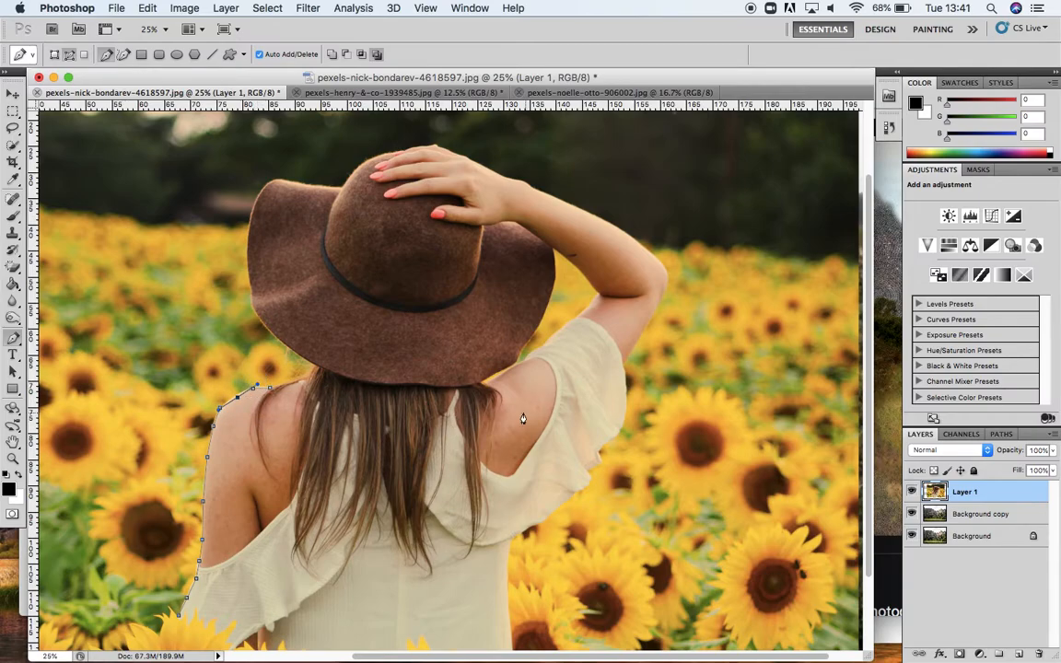
pyautogui.click(203, 437)
pyautogui.click(310, 455)
pyautogui.click(291, 503)
pyautogui.click(253, 545)
pyautogui.click(220, 578)
pyautogui.click(200, 613)
pyautogui.click(180, 616)
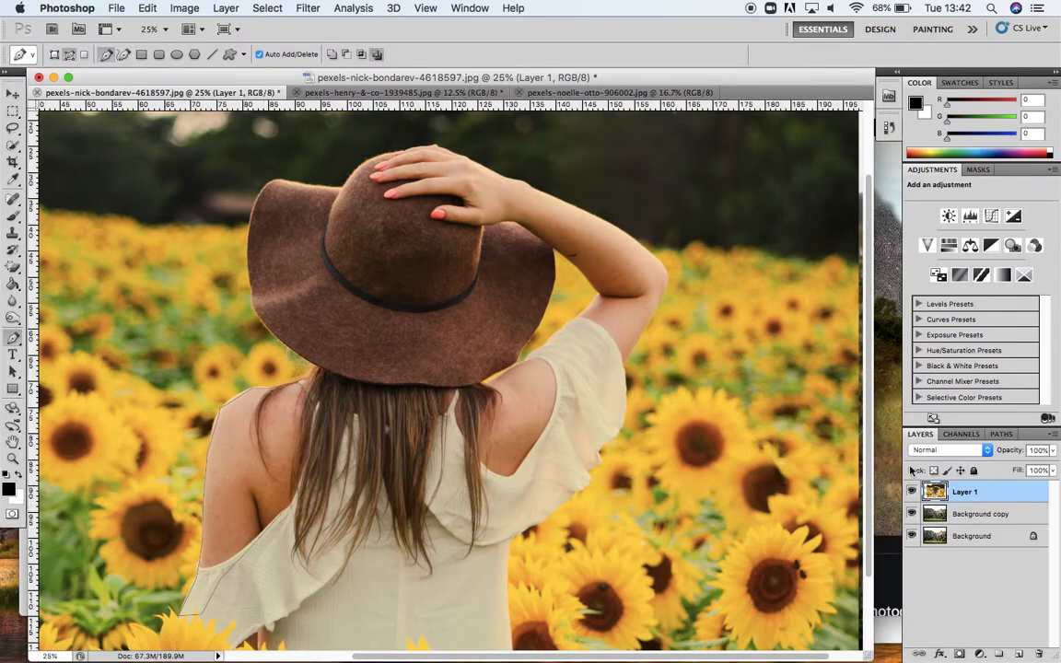
# Step: Load the work path as a selection, then deselect it
pyautogui.click(1002, 435)
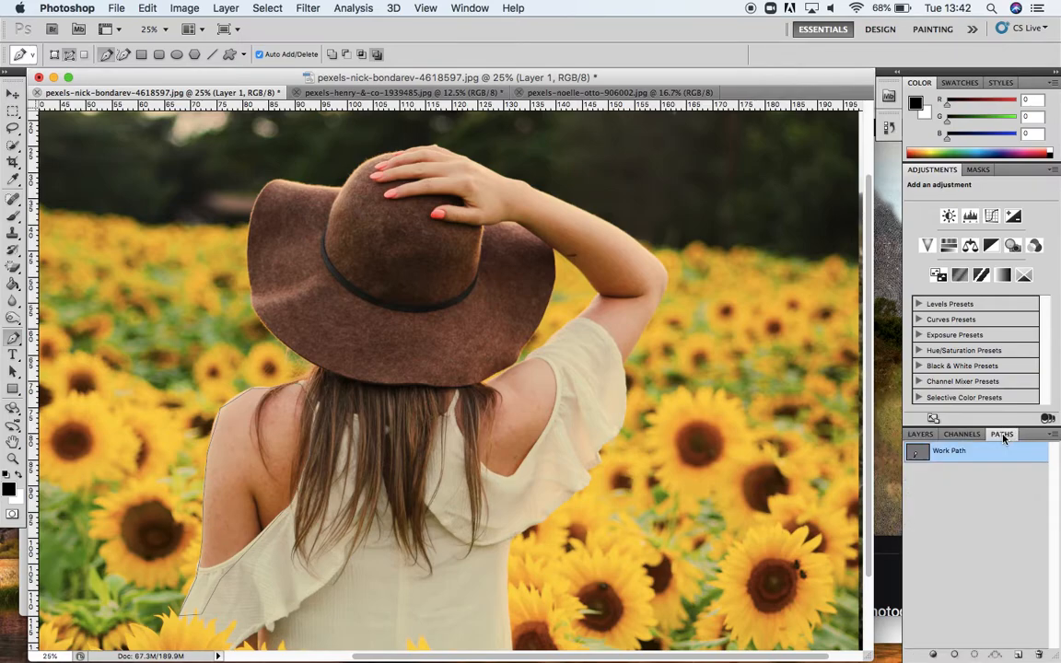
pyautogui.click(977, 655)
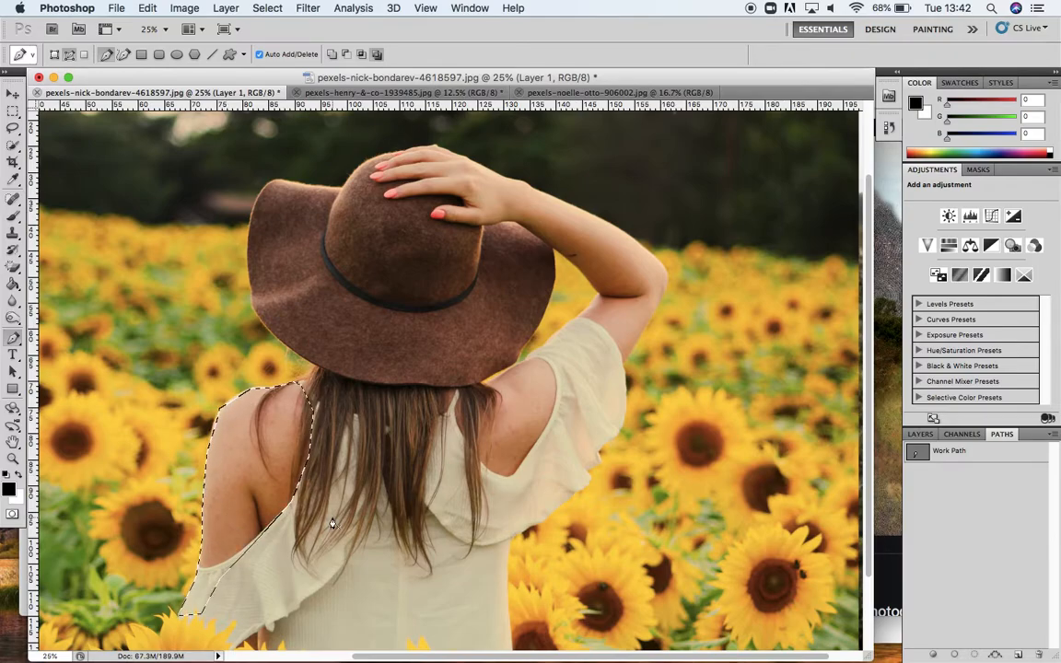
pyautogui.press('super+d')
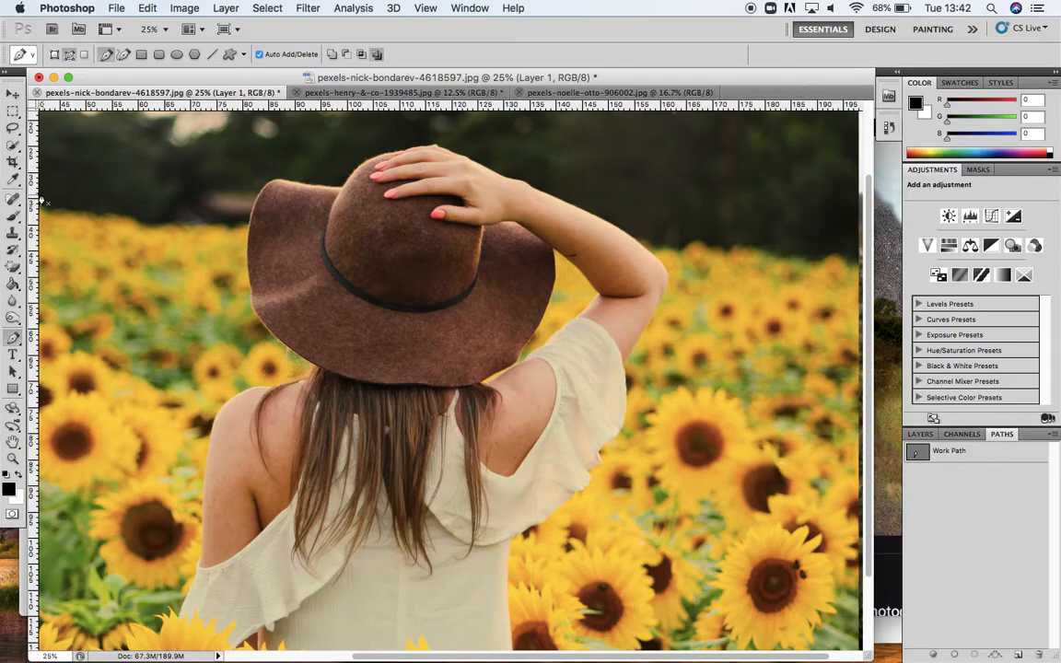
# Step: Select the woman, including her hat and raised arm, with the Quick Selection tool
pyautogui.click(13, 144)
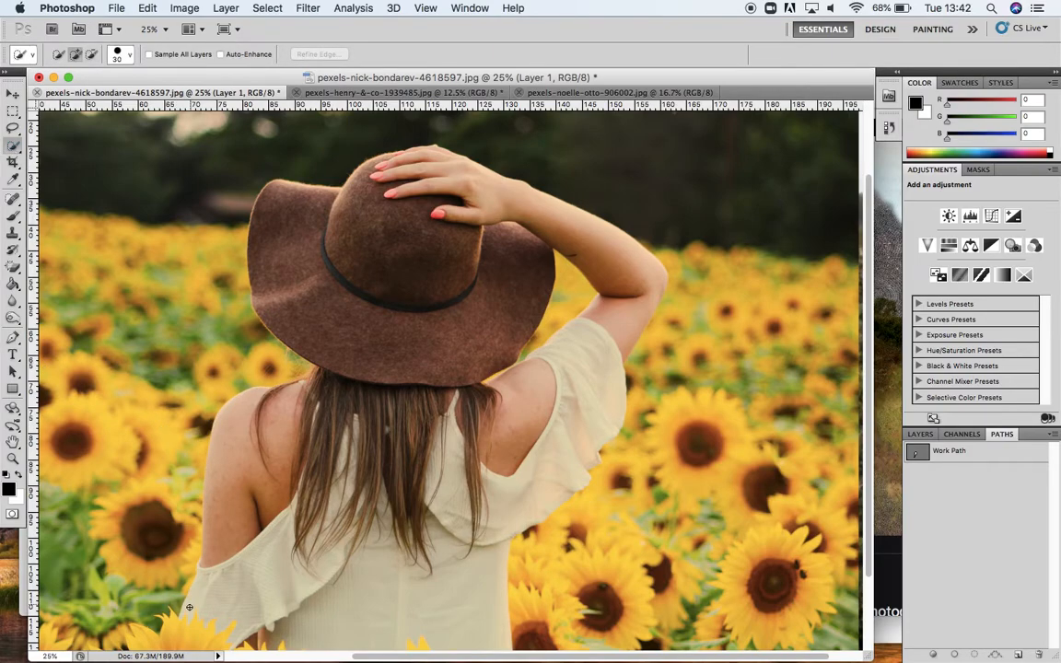
pyautogui.moveTo(186, 608)
pyautogui.mouseDown()
pyautogui.moveTo(227, 554)
pyautogui.moveTo(242, 427)
pyautogui.moveTo(316, 396)
pyautogui.moveTo(336, 373)
pyautogui.moveTo(322, 349)
pyautogui.mouseUp()
pyautogui.moveTo(294, 323)
pyautogui.mouseDown()
pyautogui.moveTo(283, 252)
pyautogui.moveTo(424, 162)
pyautogui.moveTo(475, 171)
pyautogui.moveTo(550, 219)
pyautogui.moveTo(584, 295)
pyautogui.moveTo(576, 326)
pyautogui.moveTo(591, 347)
pyautogui.moveTo(615, 326)
pyautogui.moveTo(568, 406)
pyautogui.moveTo(545, 424)
pyautogui.moveTo(430, 451)
pyautogui.moveTo(351, 544)
pyautogui.moveTo(375, 485)
pyautogui.moveTo(370, 581)
pyautogui.moveTo(338, 641)
pyautogui.moveTo(304, 646)
pyautogui.moveTo(381, 637)
pyautogui.moveTo(387, 610)
pyautogui.mouseUp()
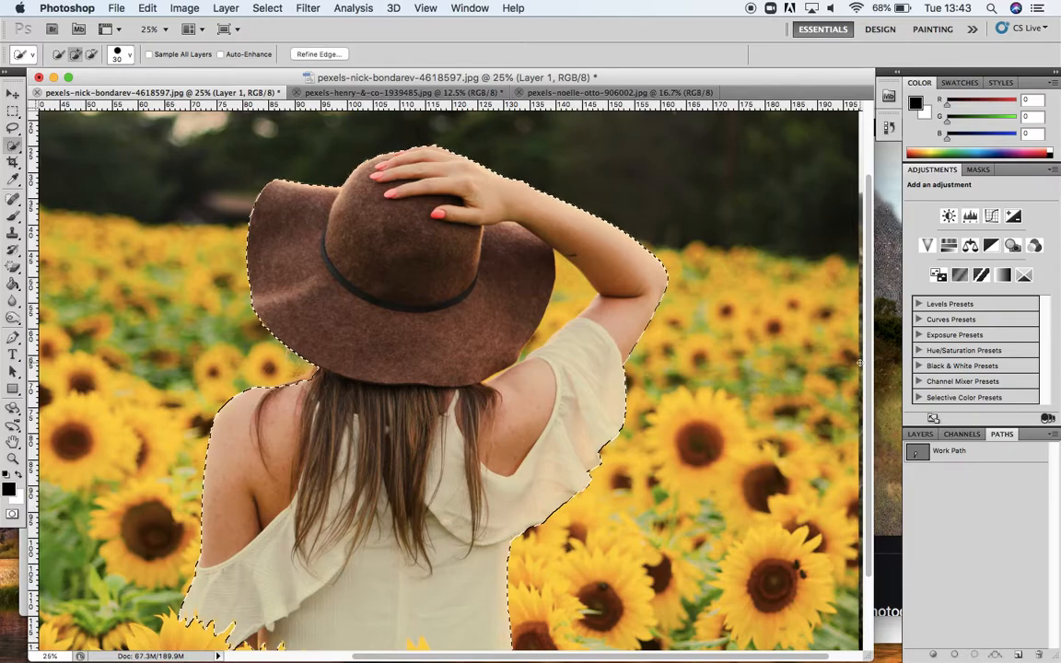
pyautogui.moveTo(871, 368)
pyautogui.mouseDown()
pyautogui.moveTo(872, 423)
pyautogui.moveTo(866, 387)
pyautogui.mouseUp()
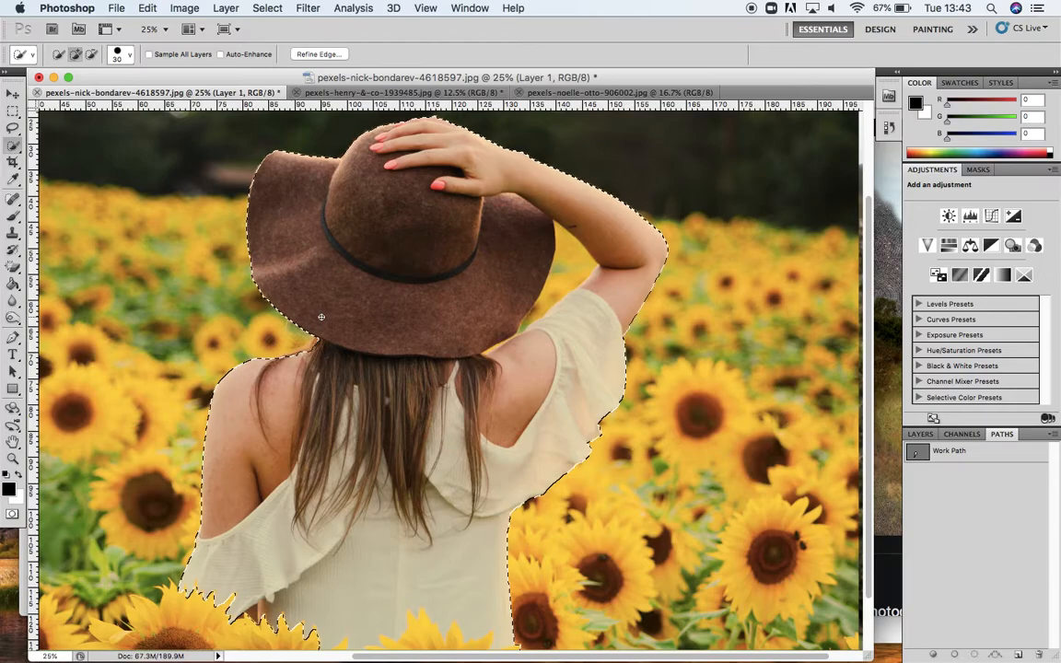
pyautogui.scroll(3, 321, 317)
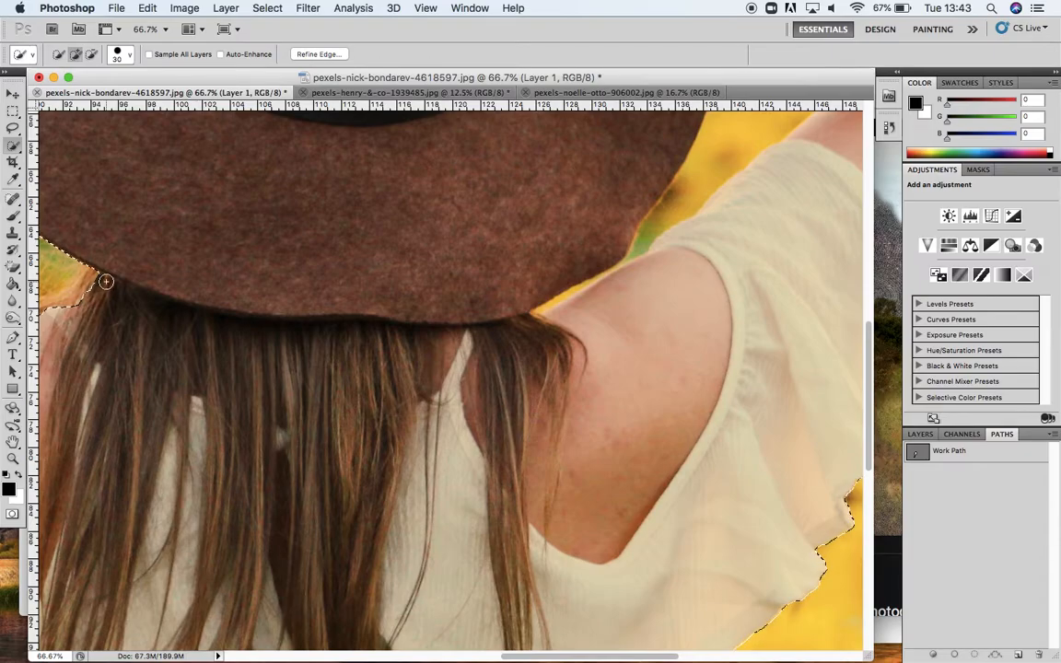
pyautogui.press('super+minus')
pyautogui.press('super+minus')
pyautogui.press('super+minus')
pyautogui.press('super+minus')
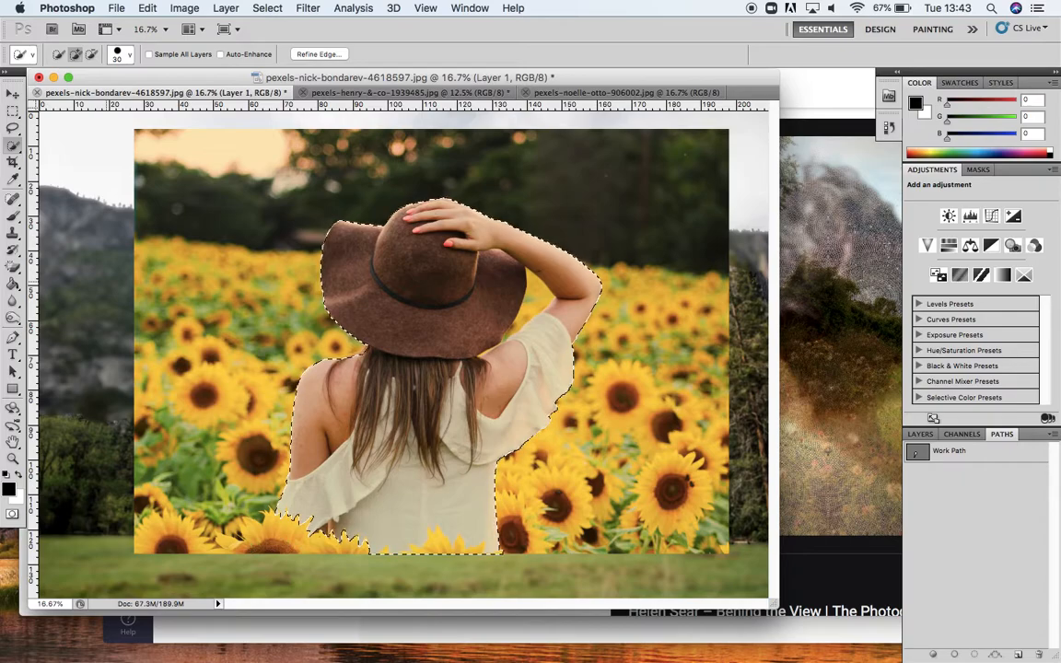
# Step: Invert the selection so everything around the woman is selected
pyautogui.click(266, 9)
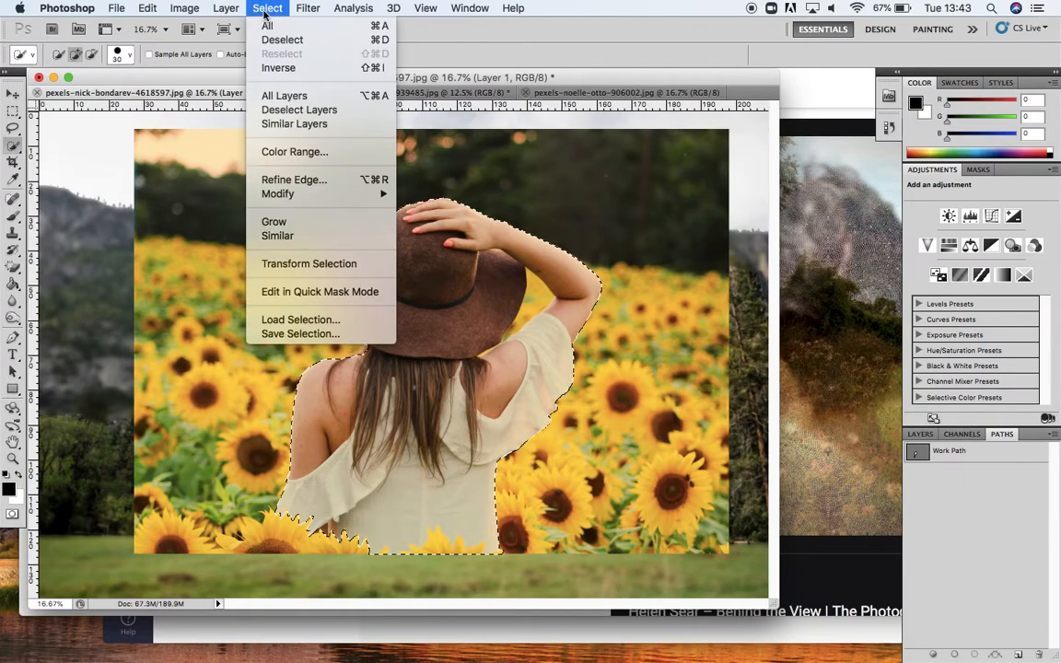
pyautogui.click(275, 70)
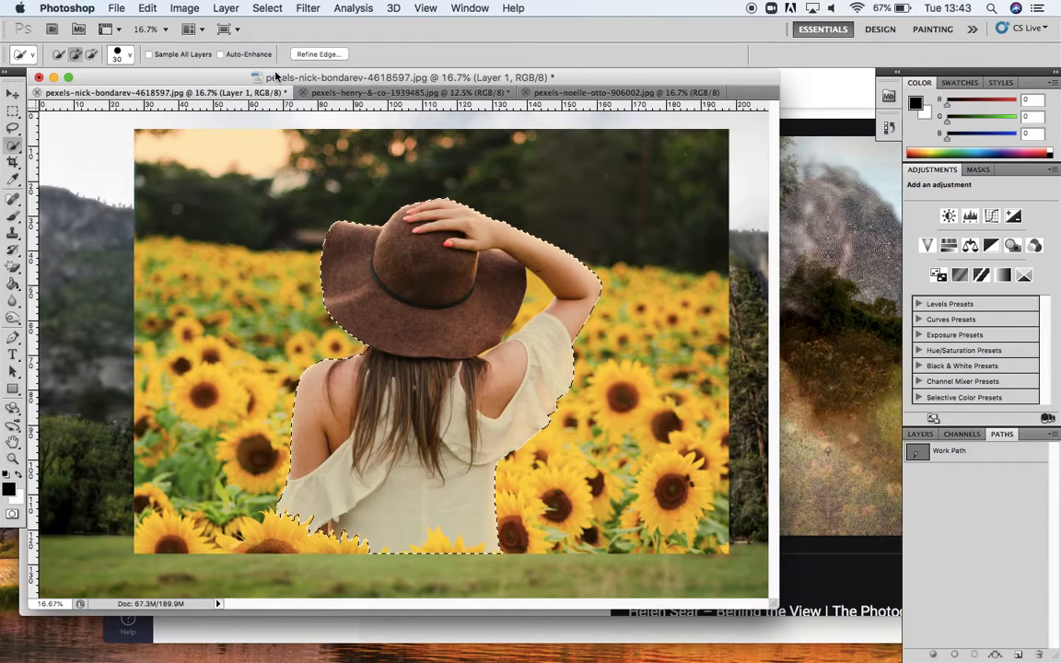
pyautogui.press('super+minus')
pyautogui.press('super+d')
pyautogui.moveTo(592, 481); pyautogui.dragTo(740, 638)
pyautogui.press('super+shift+d')
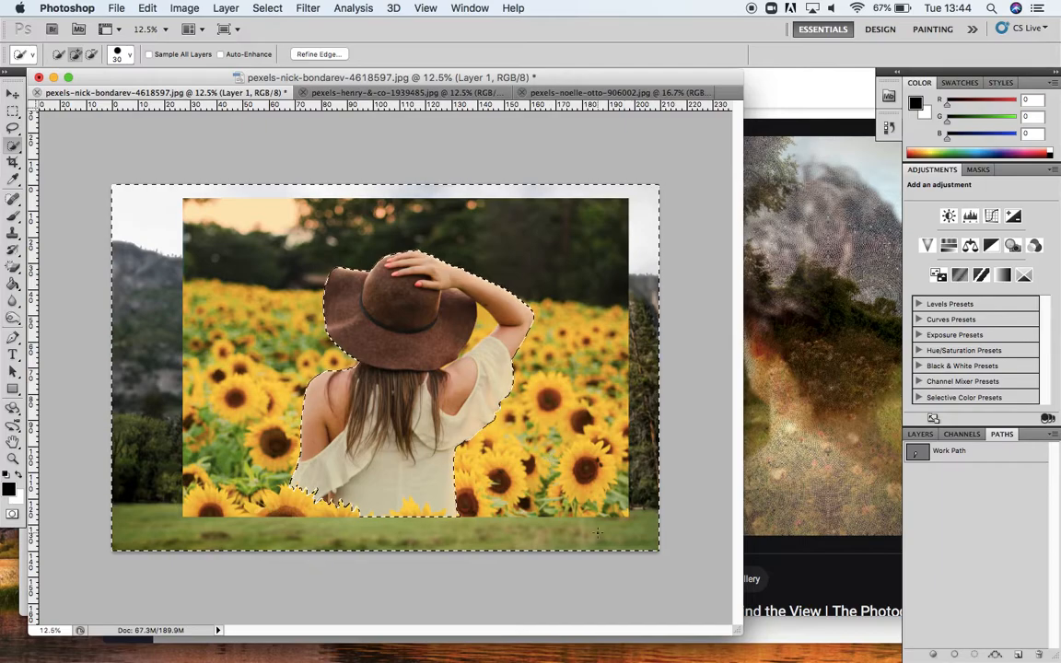
# Step: Delete the sunflower background around the woman and deselect
pyautogui.press('Delete')
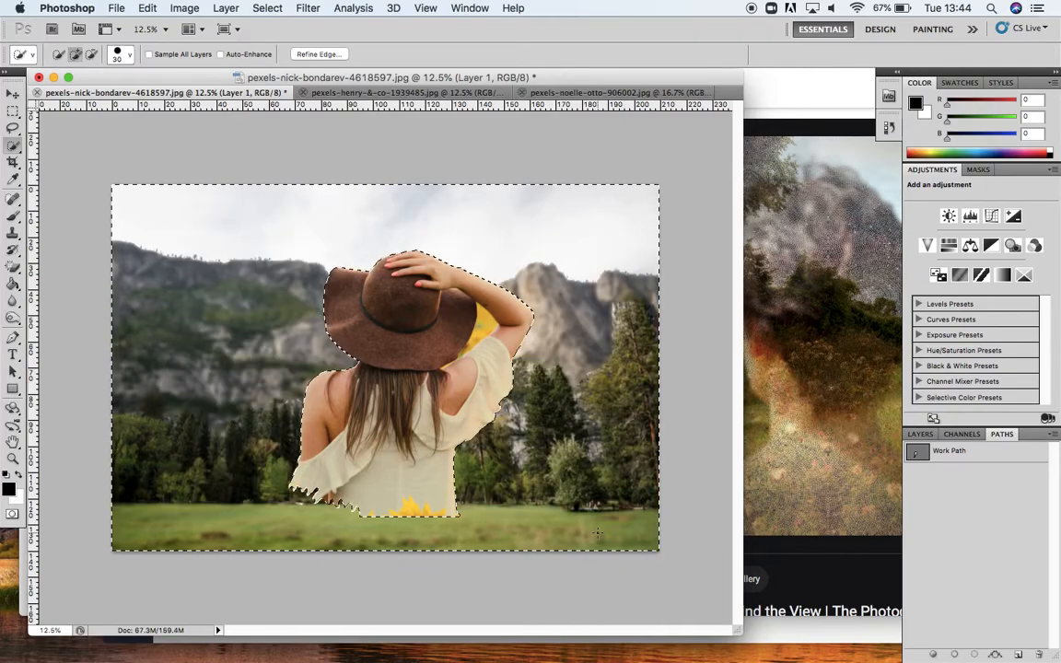
pyautogui.press('super+d')
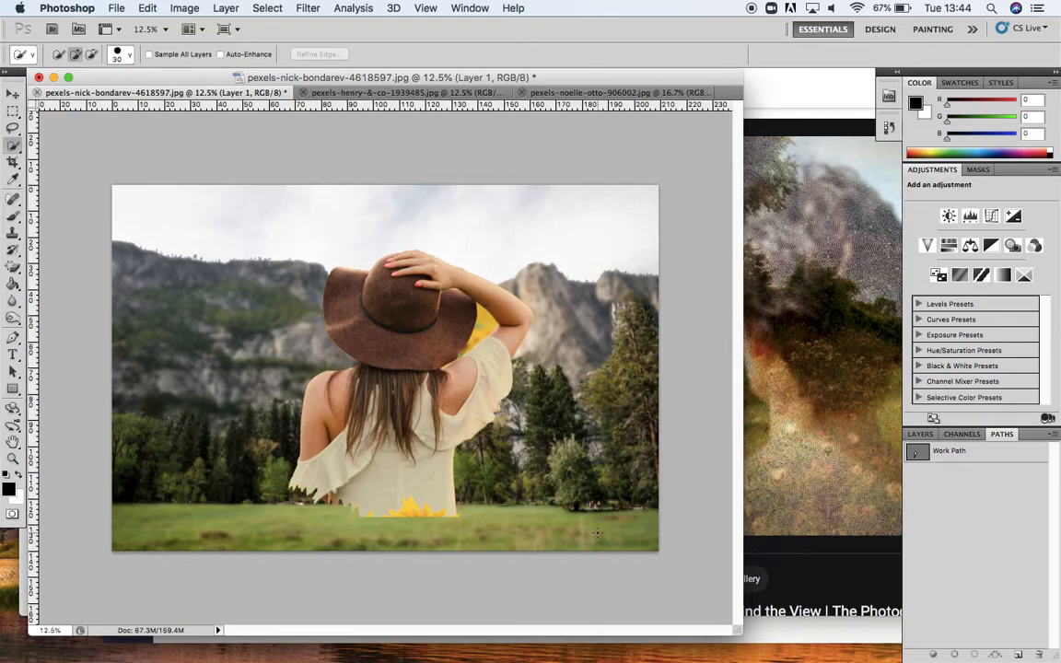
# Step: Try scaling and moving the woman with Free Transform, and revert it from the history
pyautogui.click(148, 9)
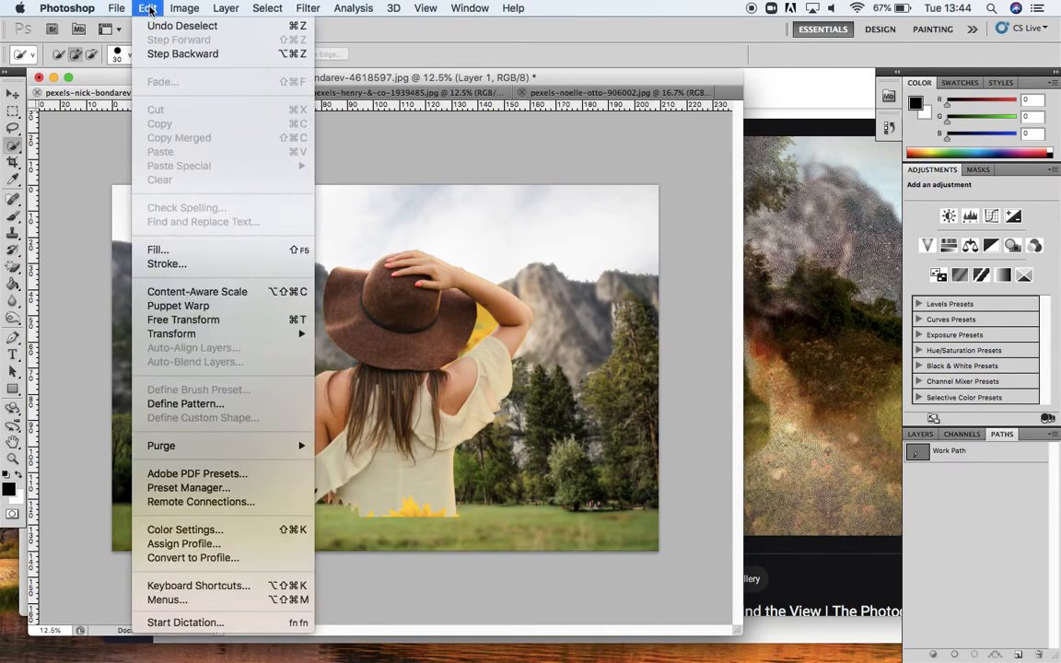
pyautogui.click(219, 319)
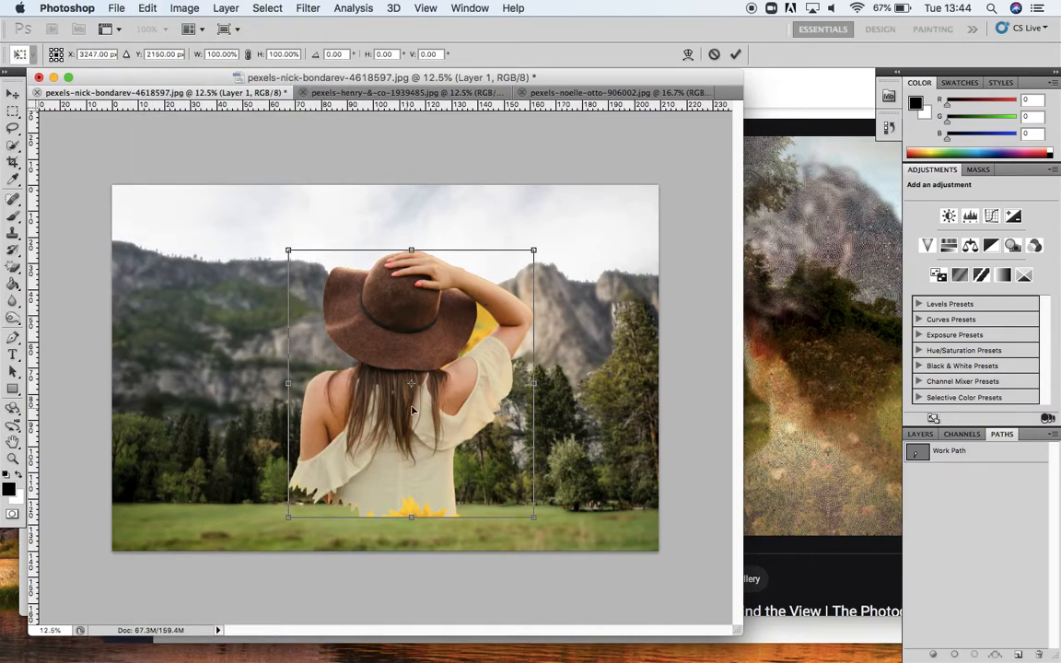
pyautogui.moveTo(444, 419); pyautogui.dragTo(404, 442)
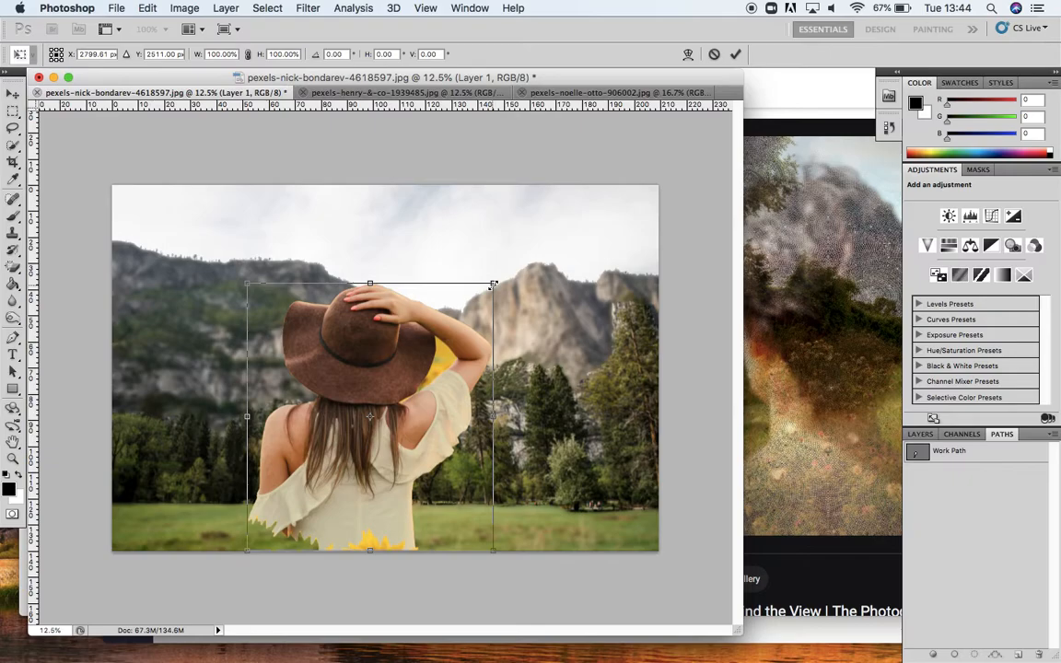
pyautogui.moveTo(491, 284); pyautogui.dragTo(614, 316)
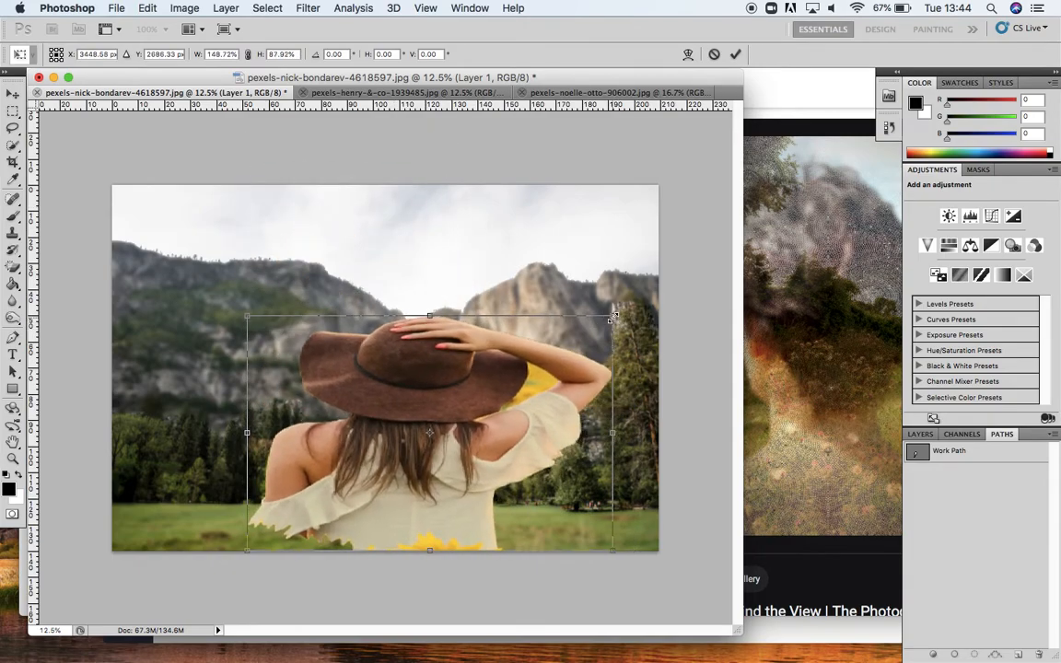
pyautogui.click(889, 128)
pyautogui.click(776, 428)
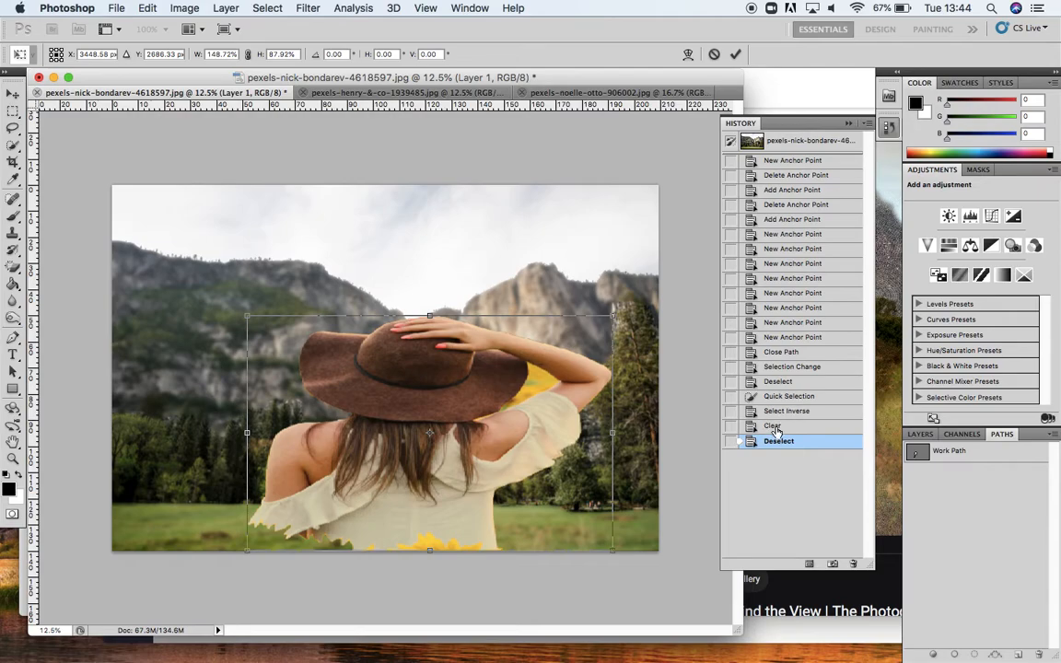
pyautogui.click(849, 125)
pyautogui.press('Return')
pyautogui.press('w')
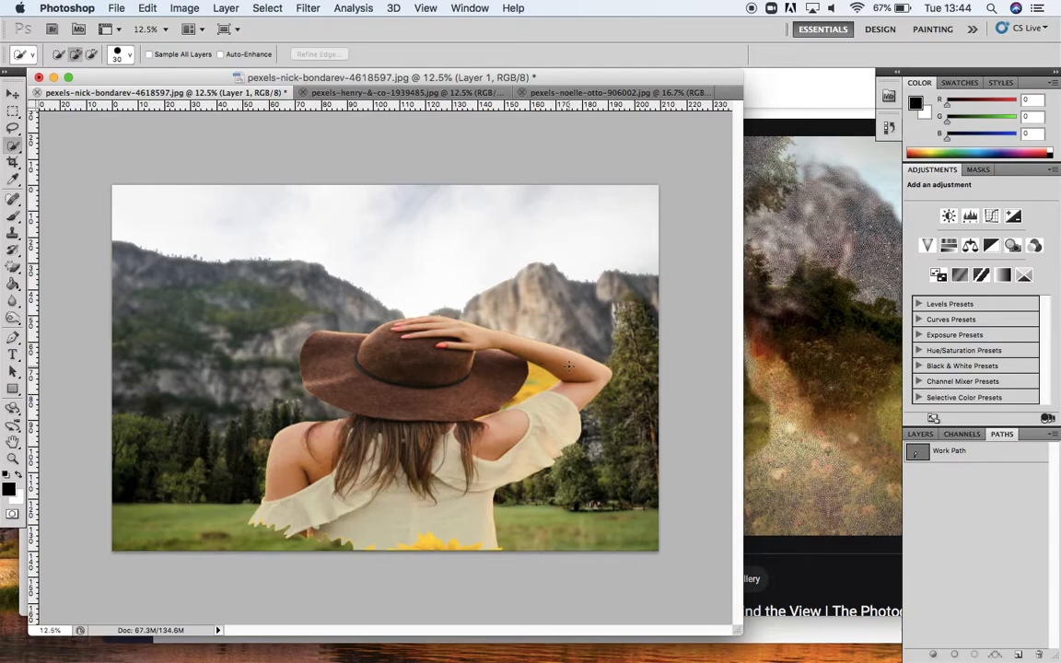
pyautogui.click(889, 128)
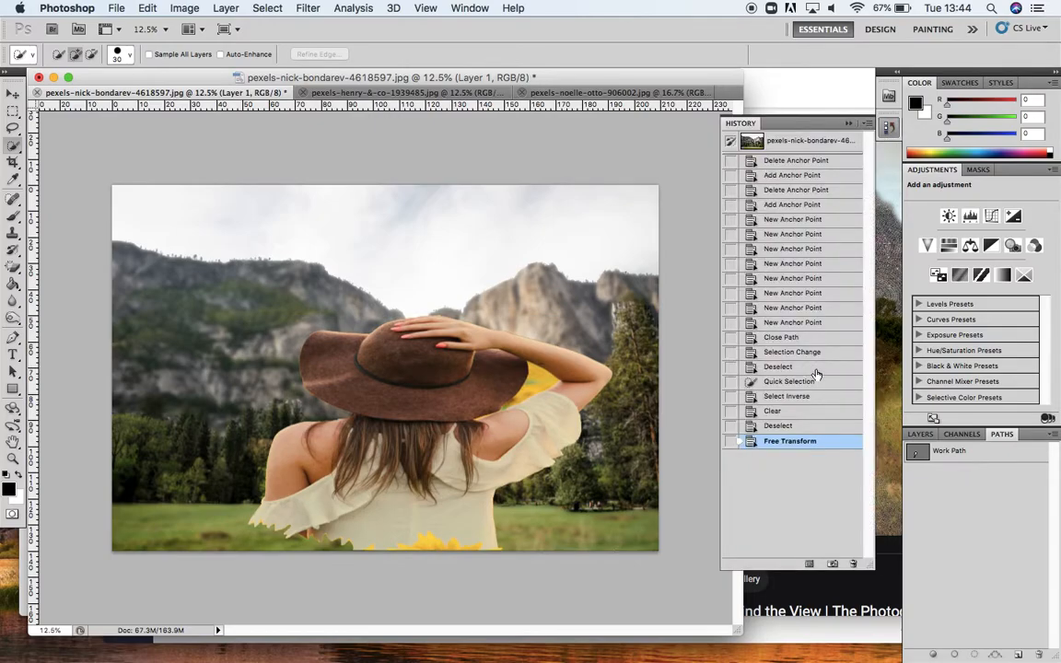
pyautogui.click(778, 425)
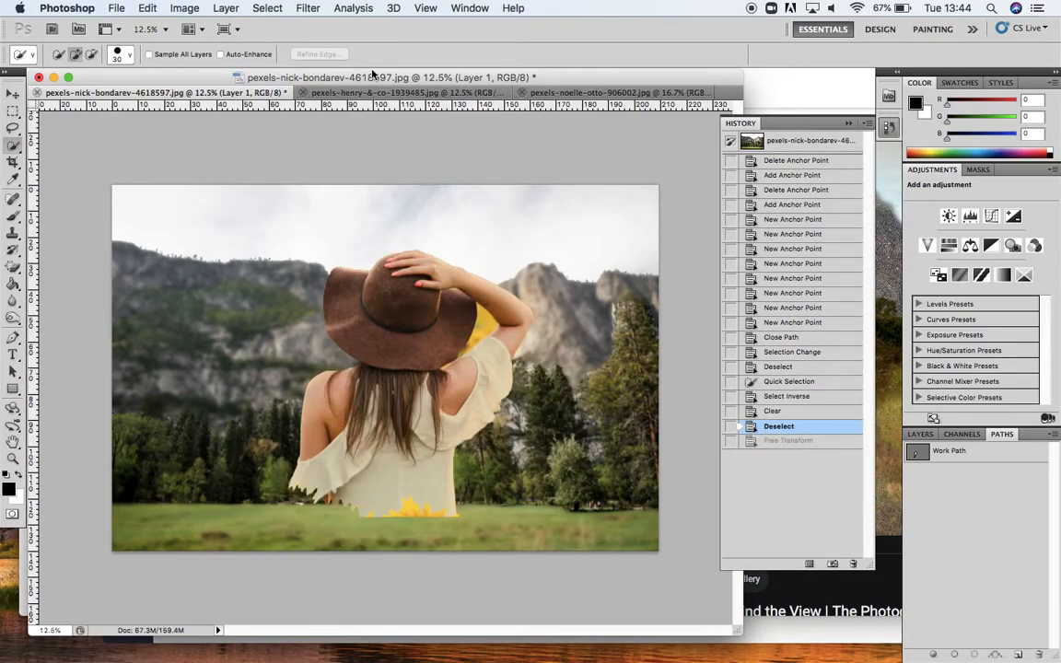
# Step: Scale the woman up to about 137% and reposition her over the landscape with Free Transform
pyautogui.hotkey('ctrl', 't')
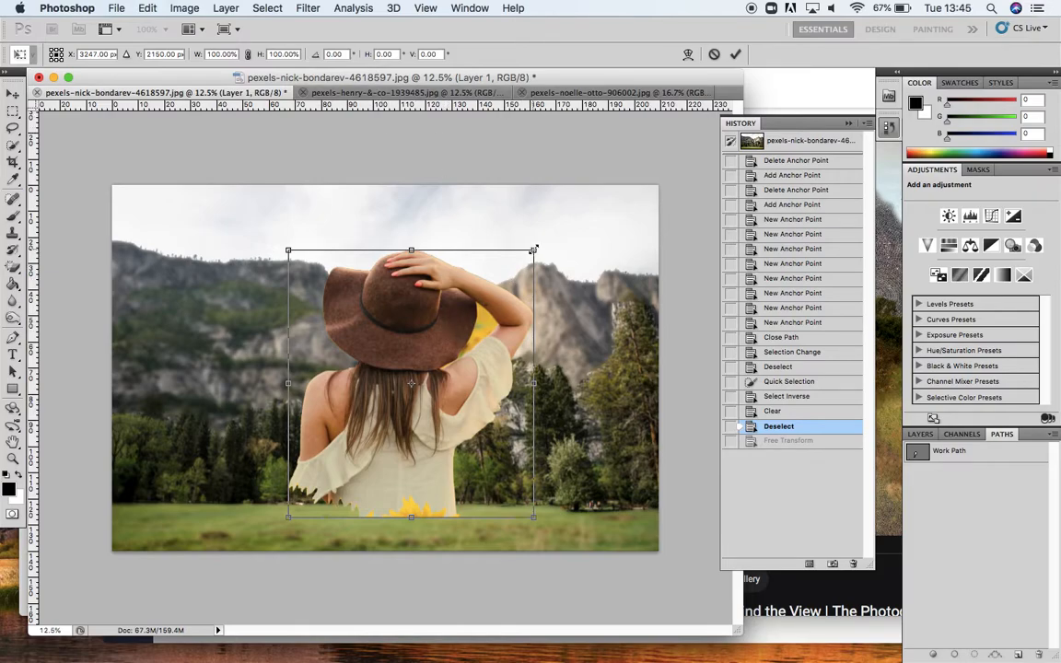
pyautogui.moveTo(533, 248); pyautogui.dragTo(587, 213)
pyautogui.moveTo(483, 360); pyautogui.dragTo(457, 420)
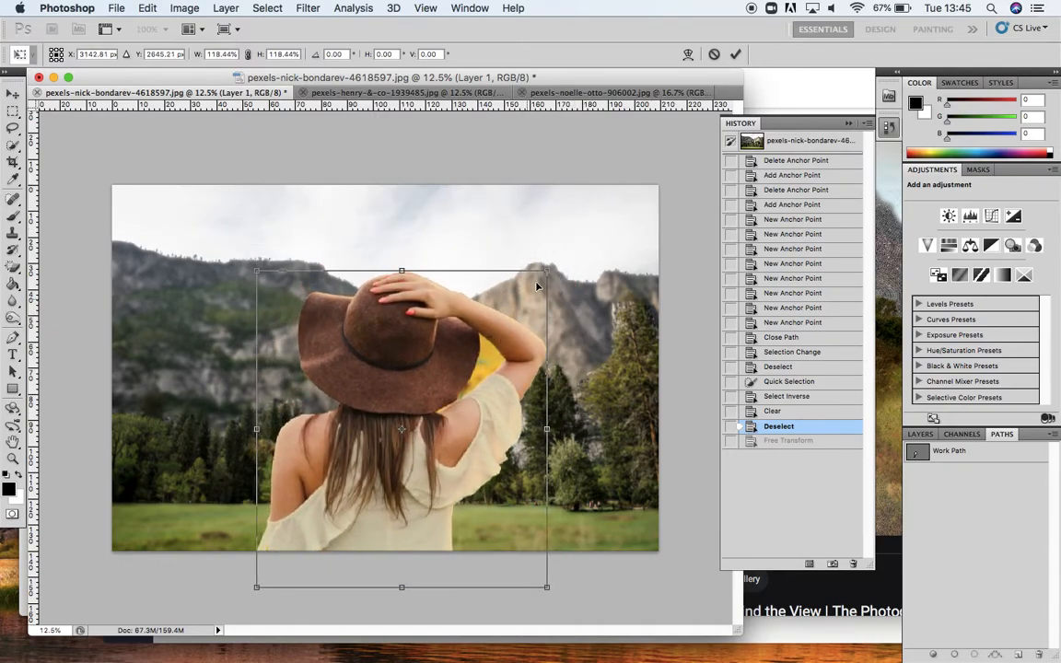
pyautogui.moveTo(545, 270); pyautogui.dragTo(589, 227)
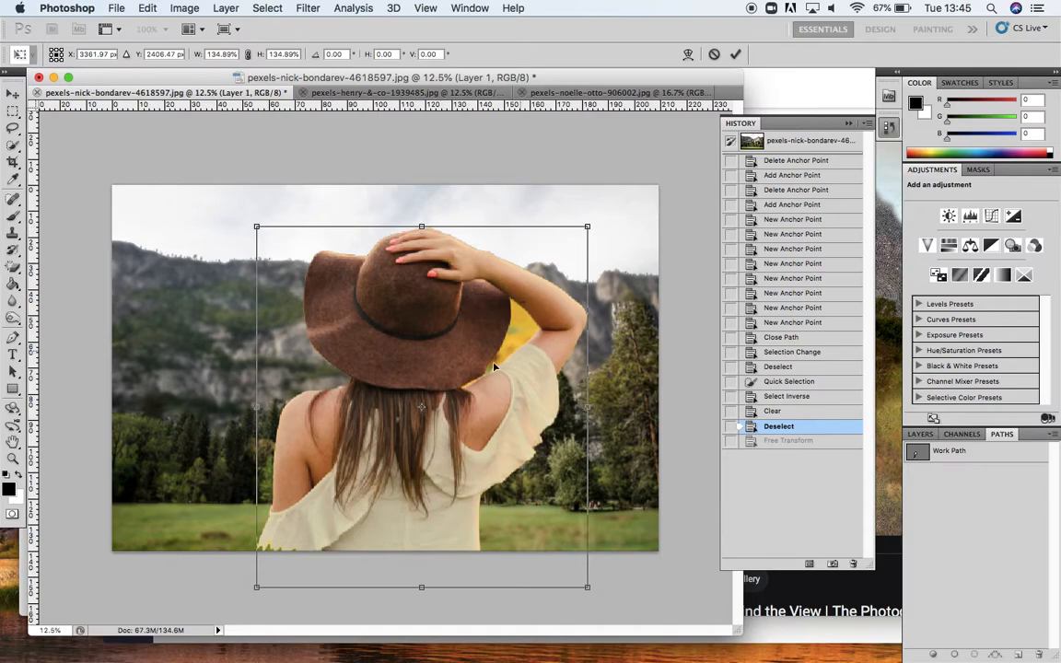
pyautogui.moveTo(441, 433); pyautogui.dragTo(436, 441)
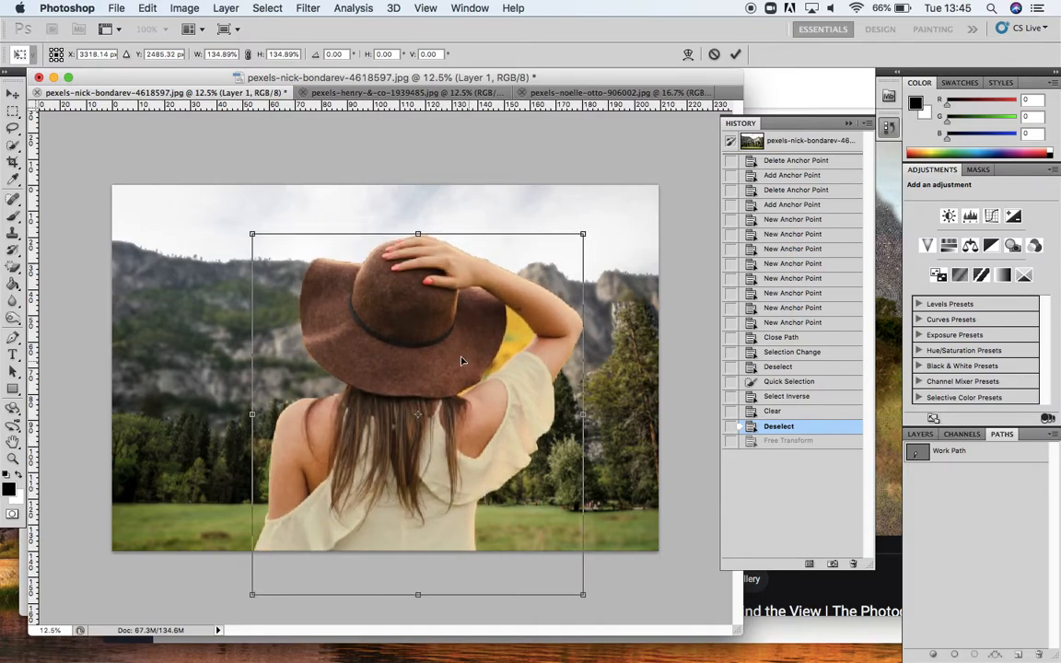
pyautogui.moveTo(583, 234); pyautogui.dragTo(589, 229)
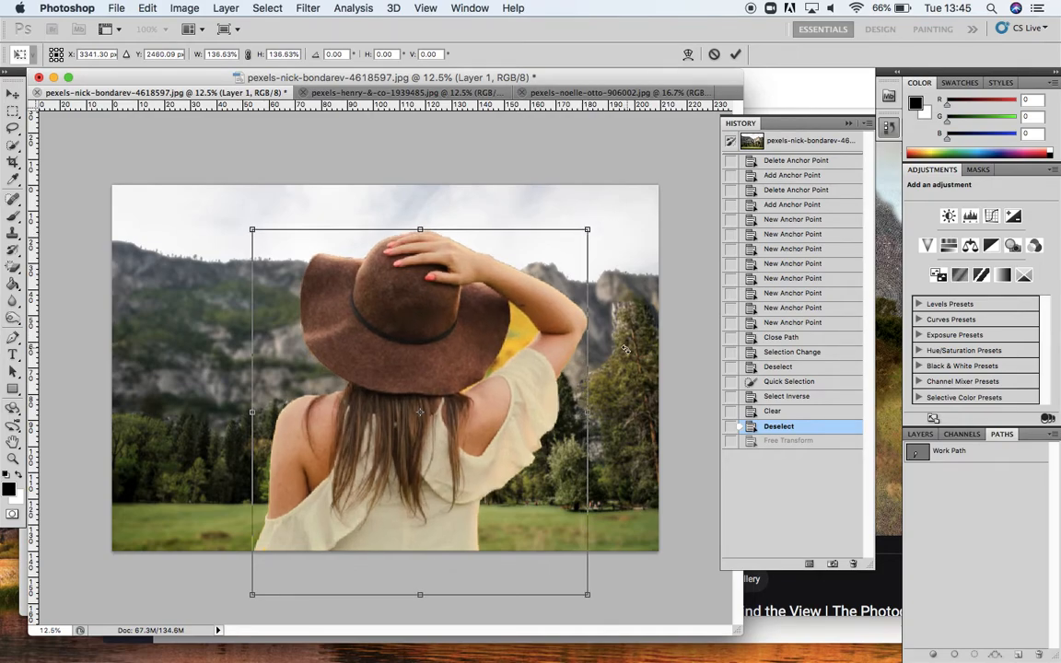
pyautogui.press('Return')
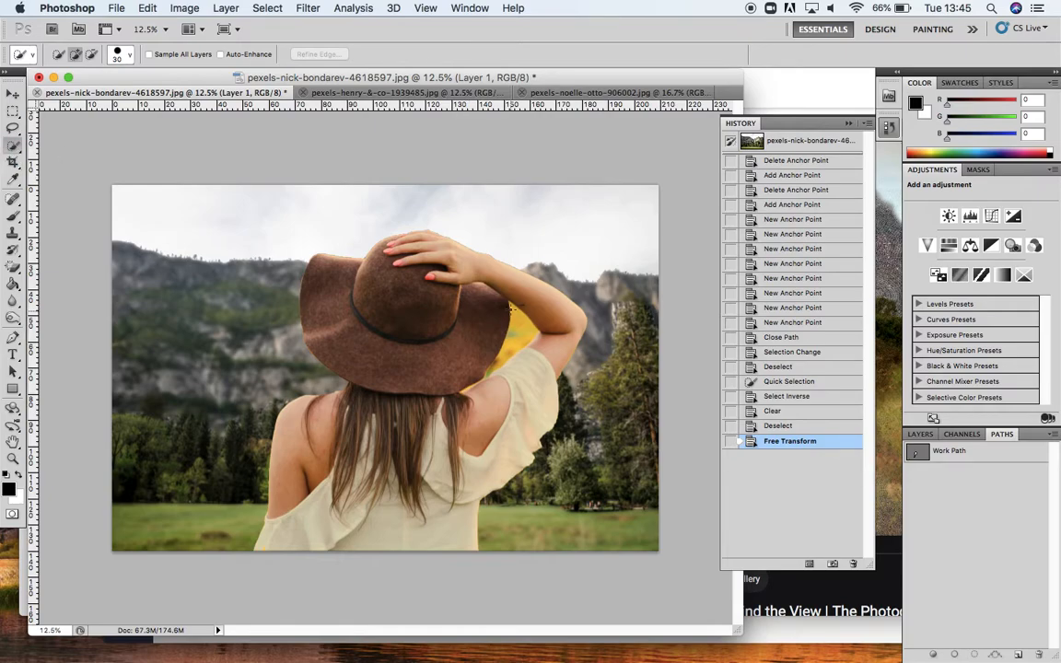
# Step: Select the leftover yellow sunflower patch beside her raised arm, delete it and deselect
pyautogui.moveTo(509, 303)
pyautogui.mouseDown()
pyautogui.moveTo(520, 337)
pyautogui.moveTo(493, 374)
pyautogui.mouseUp()
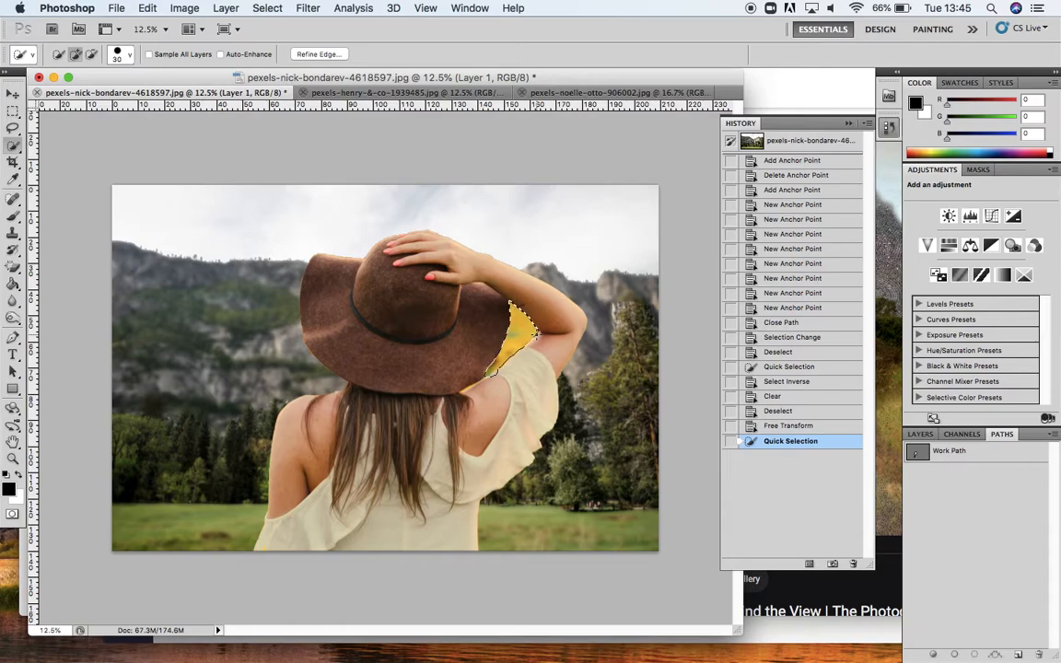
pyautogui.press('Delete')
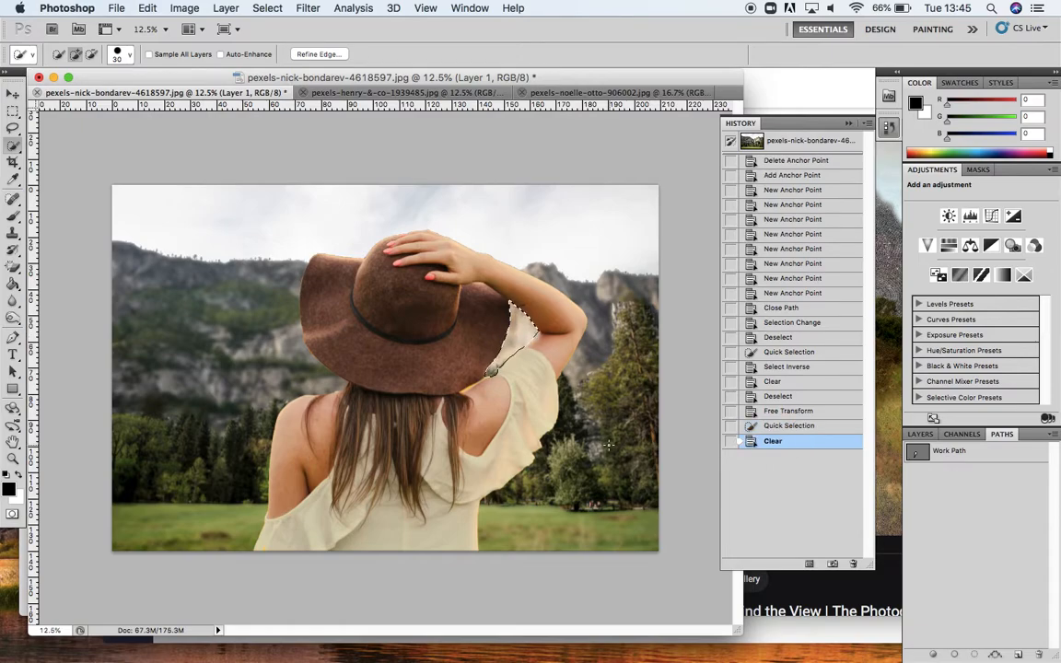
pyautogui.press('super+d')
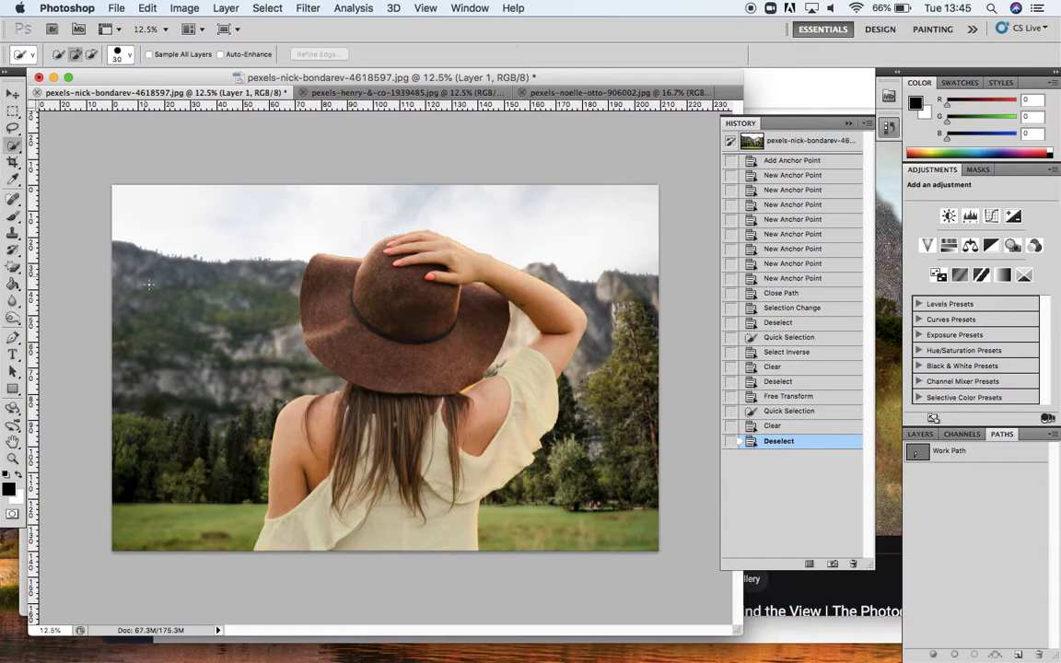
# Step: Move the woman further left with Free Transform
pyautogui.press('super+t')
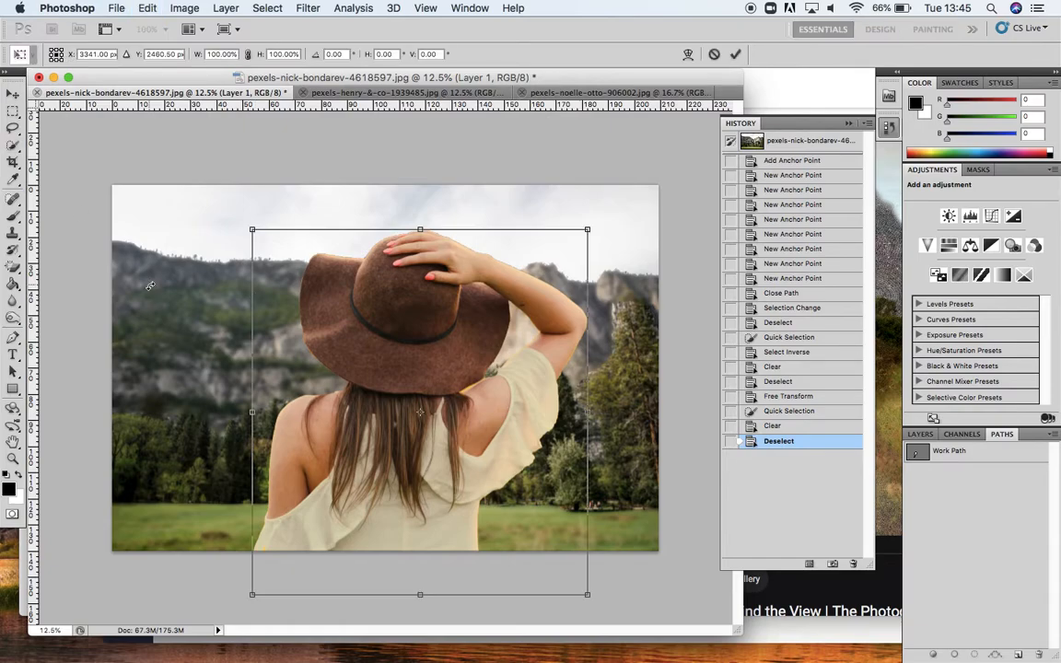
pyautogui.moveTo(471, 443); pyautogui.dragTo(416, 449)
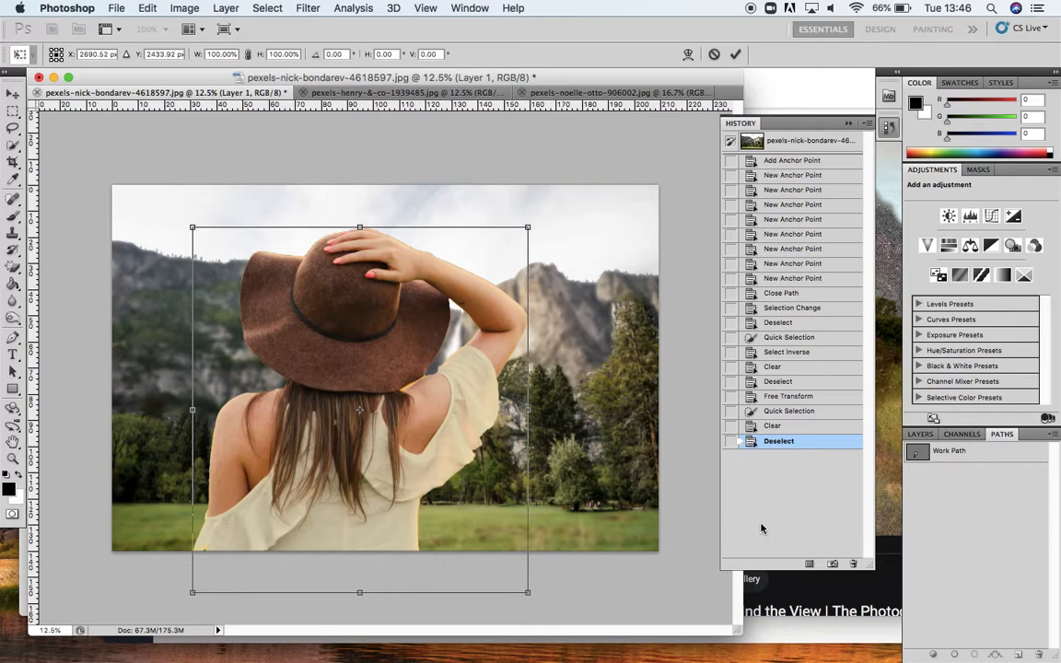
pyautogui.press('Return')
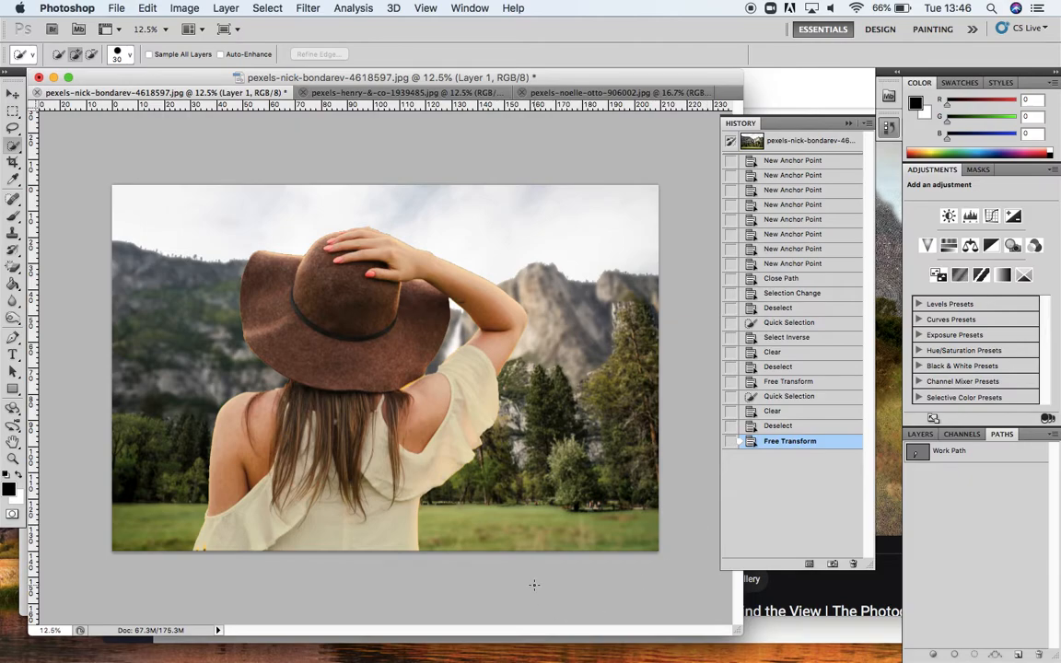
# Step: Drag the white plaster texture image into the composite document as a new layer
pyautogui.click(396, 94)
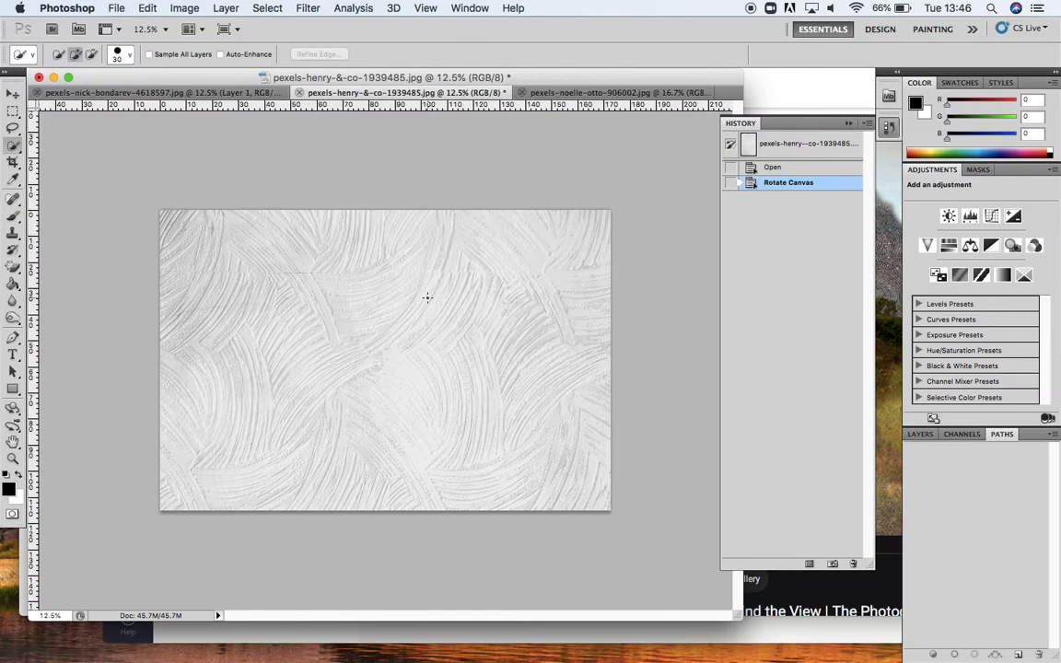
pyautogui.click(11, 95)
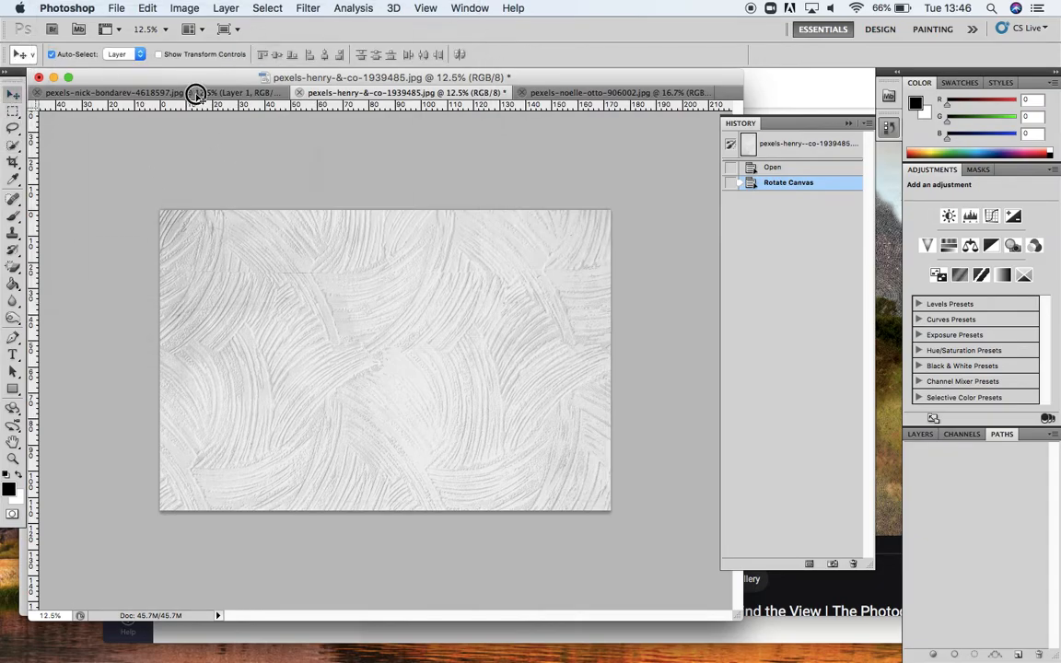
pyautogui.click(197, 94)
pyautogui.moveTo(348, 332); pyautogui.dragTo(351, 333)
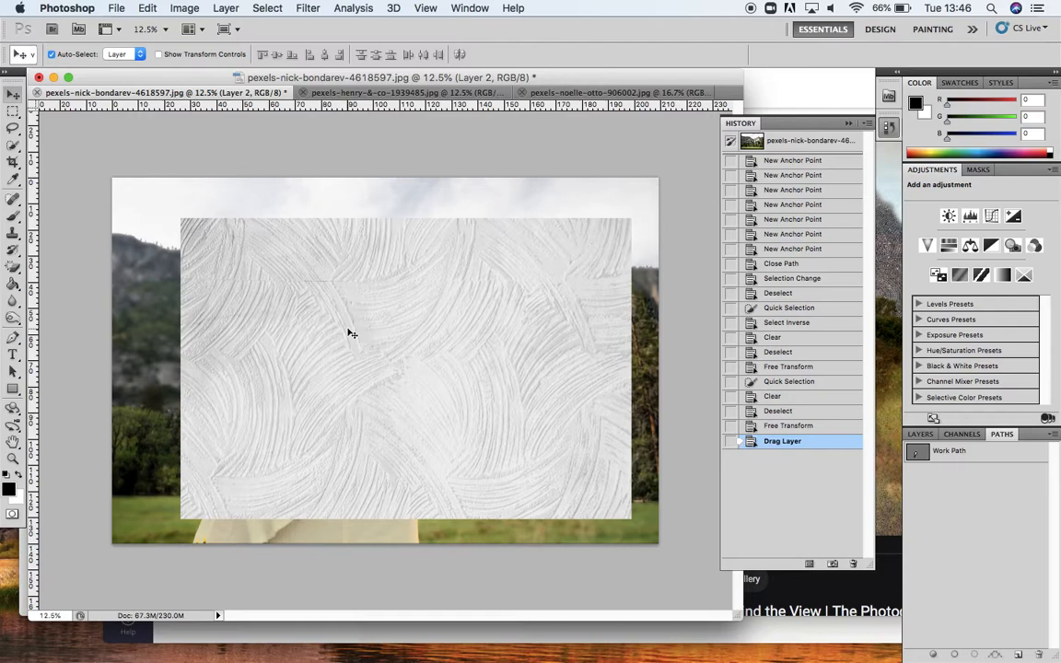
# Step: Scale the texture layer to cover the whole canvas with Free Transform
pyautogui.press('super+t')
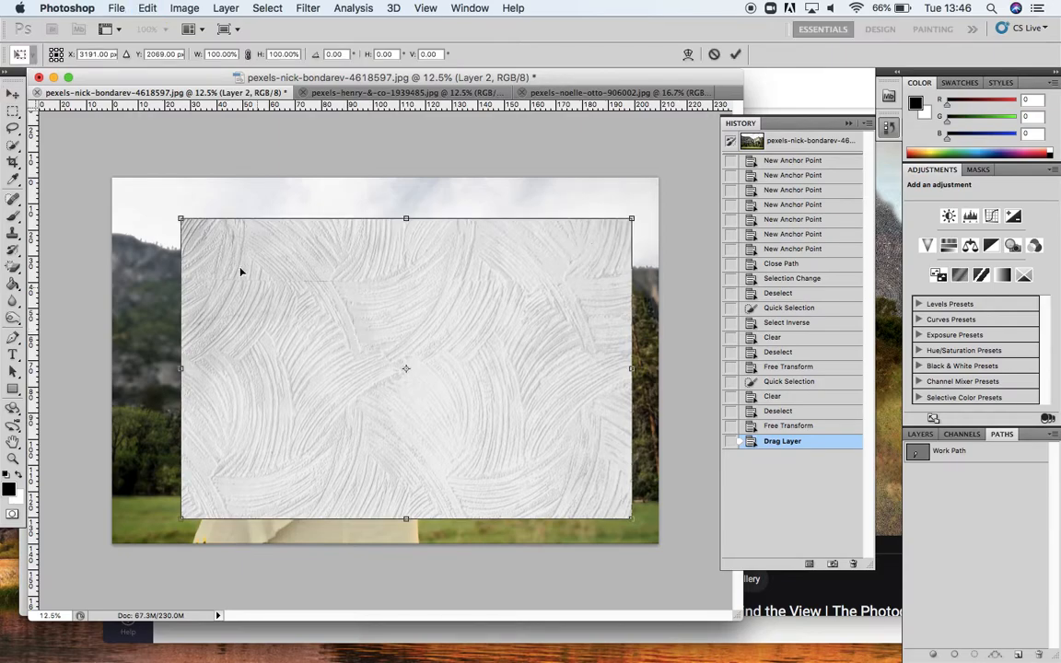
pyautogui.moveTo(180, 221); pyautogui.dragTo(95, 182)
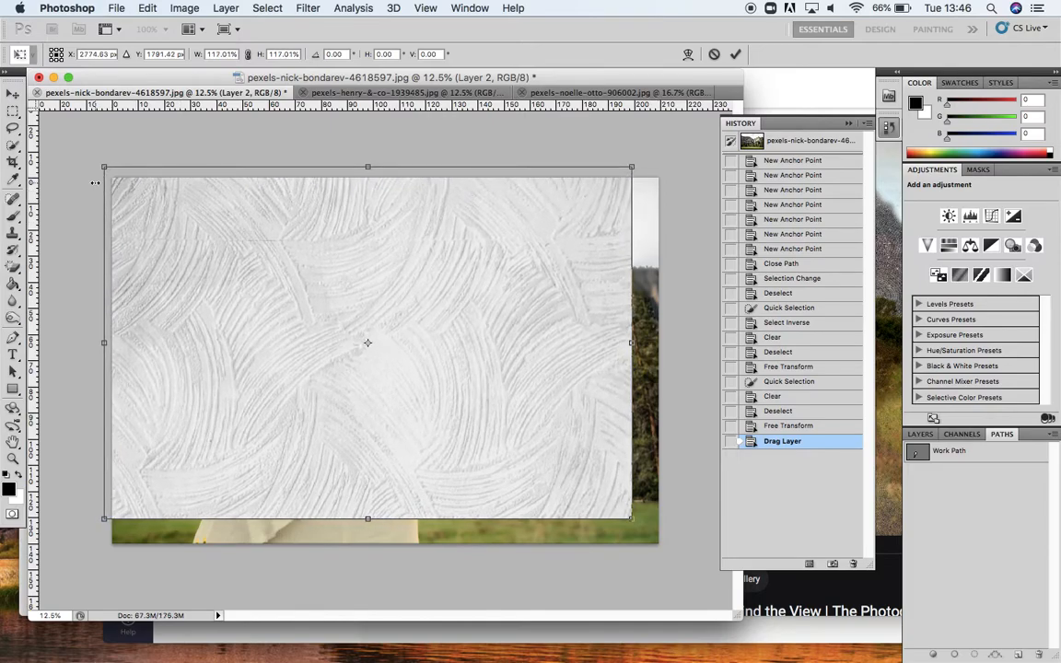
pyautogui.moveTo(632, 518); pyautogui.dragTo(673, 549)
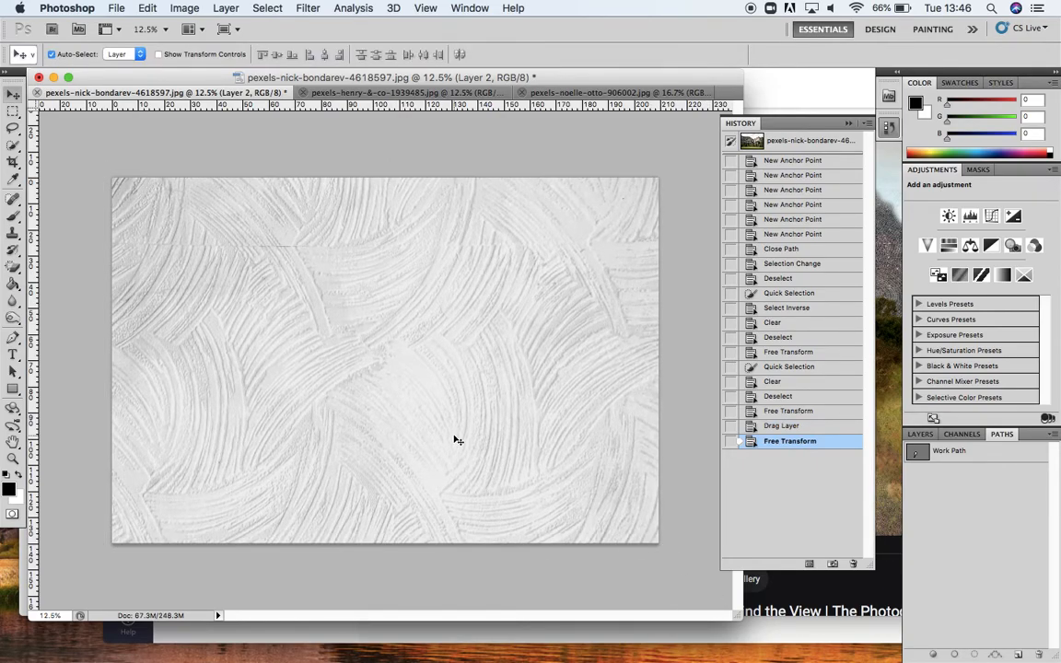
# Step: Hide the texture layer in the Layers panel
pyautogui.click(921, 434)
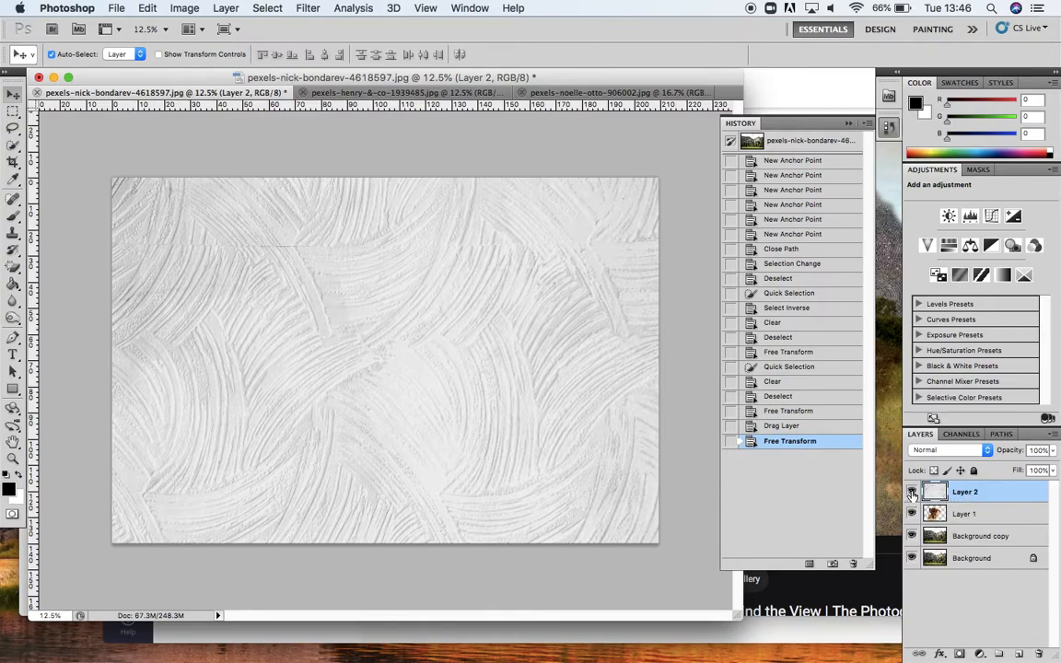
pyautogui.click(912, 493)
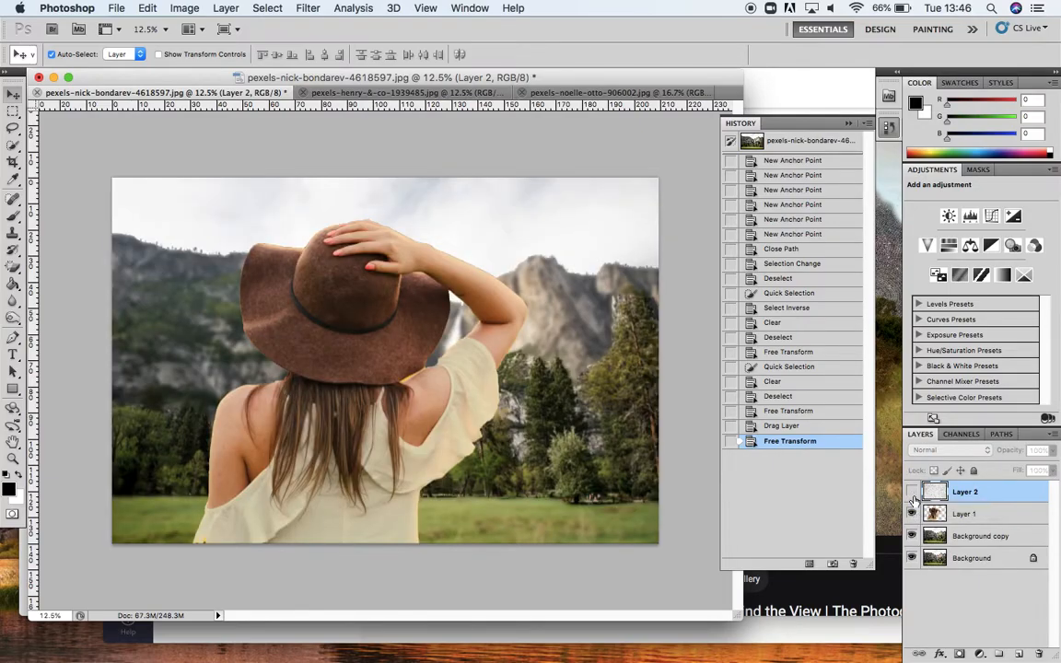
pyautogui.click(912, 493)
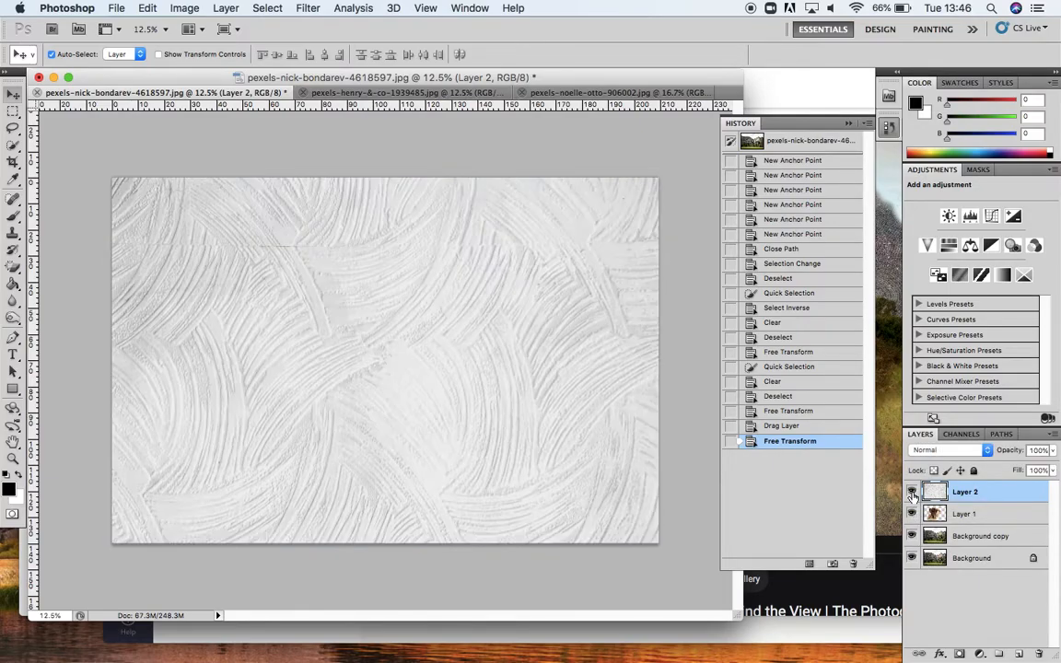
pyautogui.click(912, 492)
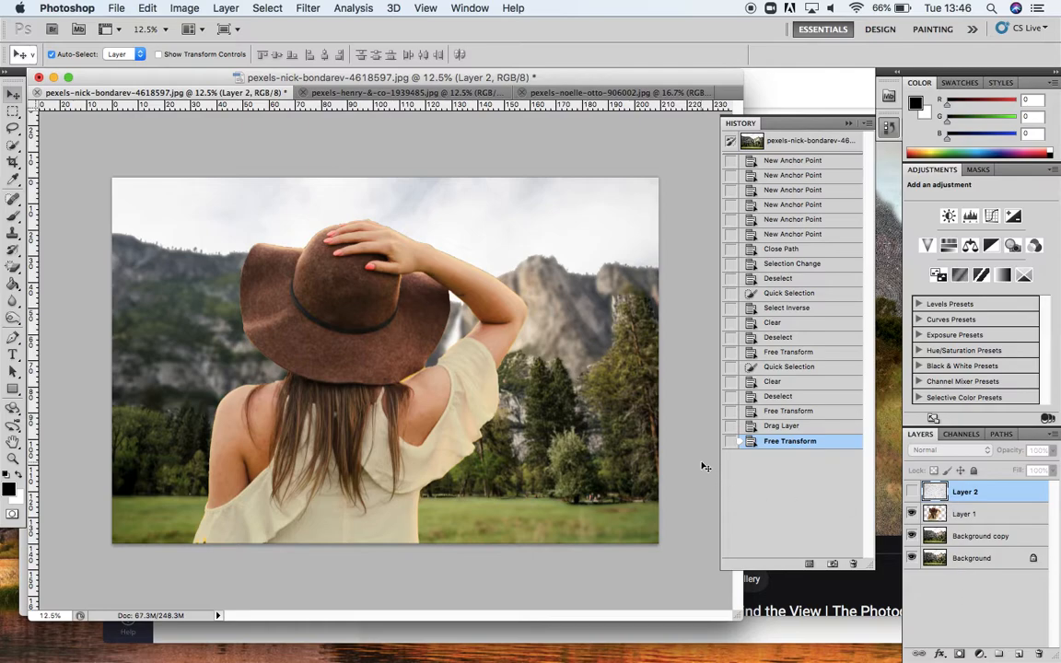
# Step: Compare the composite with the Helen Sear reference image, toggling the texture layer's visibility
pyautogui.click(849, 124)
pyautogui.click(735, 249)
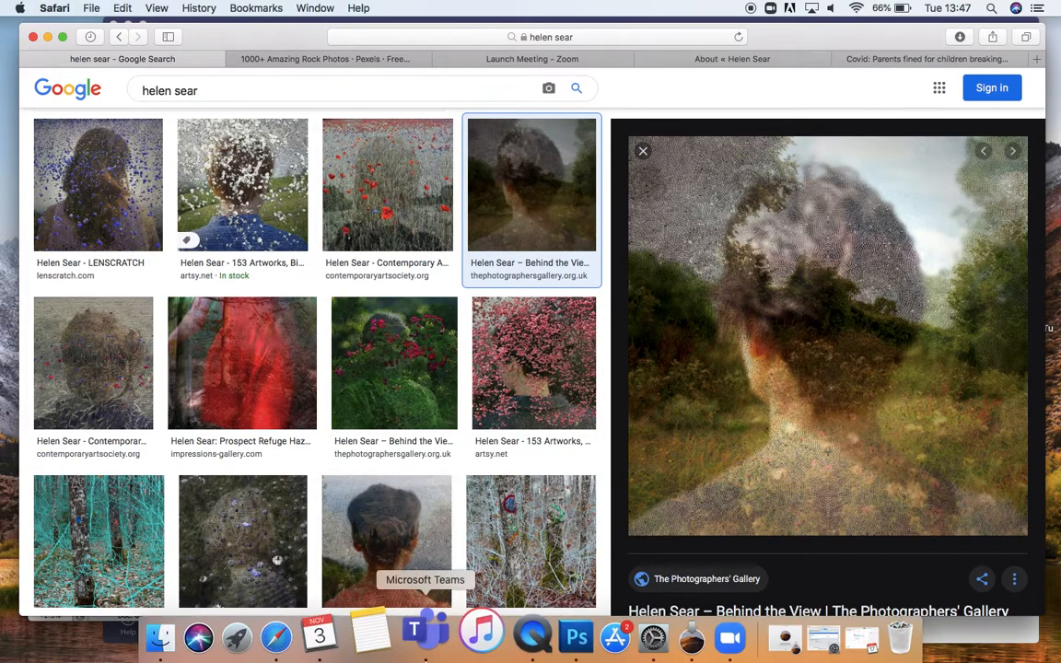
pyautogui.click(542, 636)
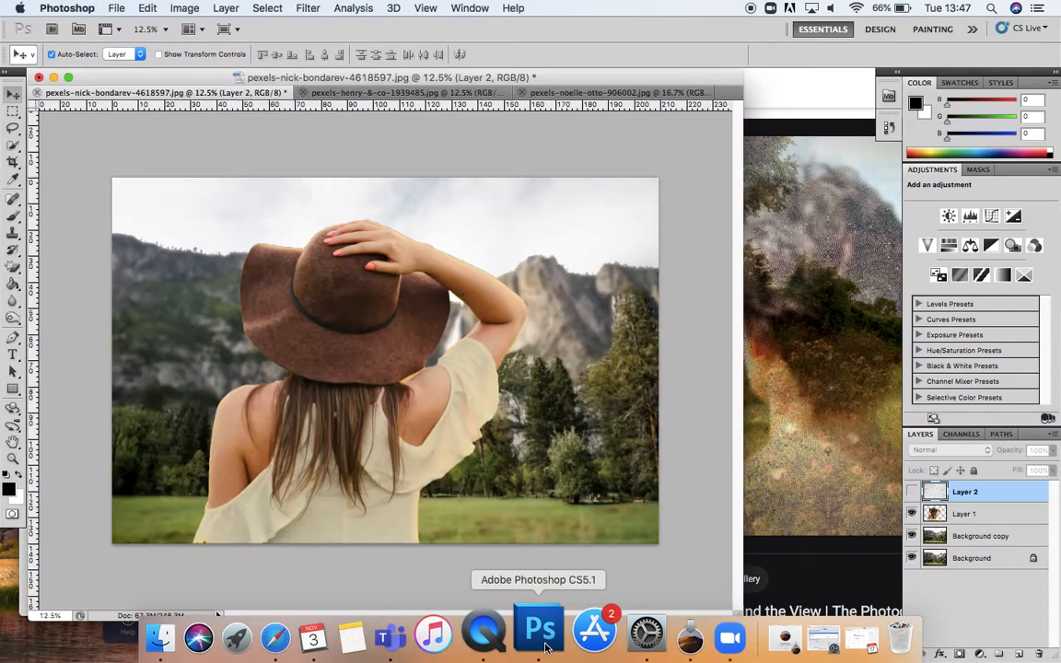
pyautogui.click(912, 494)
pyautogui.click(912, 493)
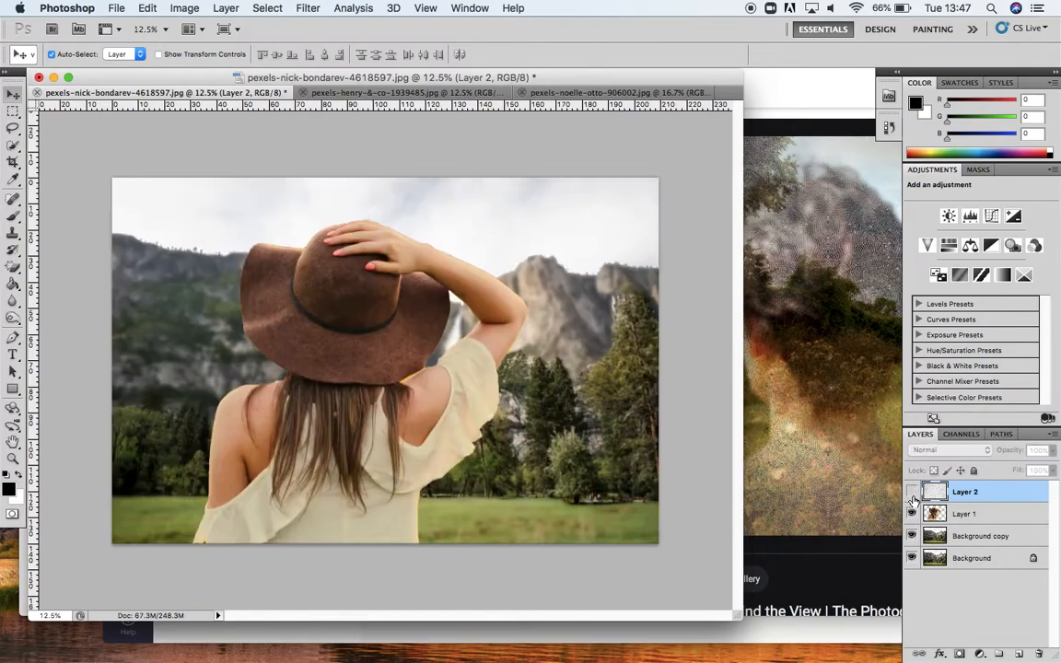
# Step: Set the woman's layer (Layer 1) opacity to 67%
pyautogui.click(971, 523)
pyautogui.doubleClick(967, 515)
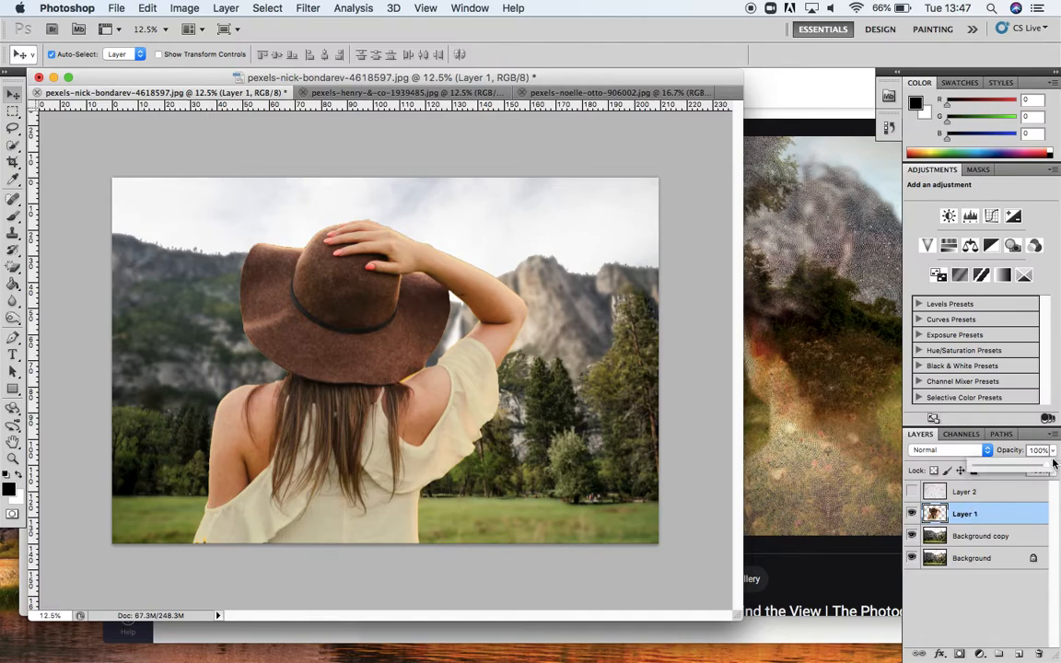
pyautogui.moveTo(1055, 451); pyautogui.dragTo(1023, 471)
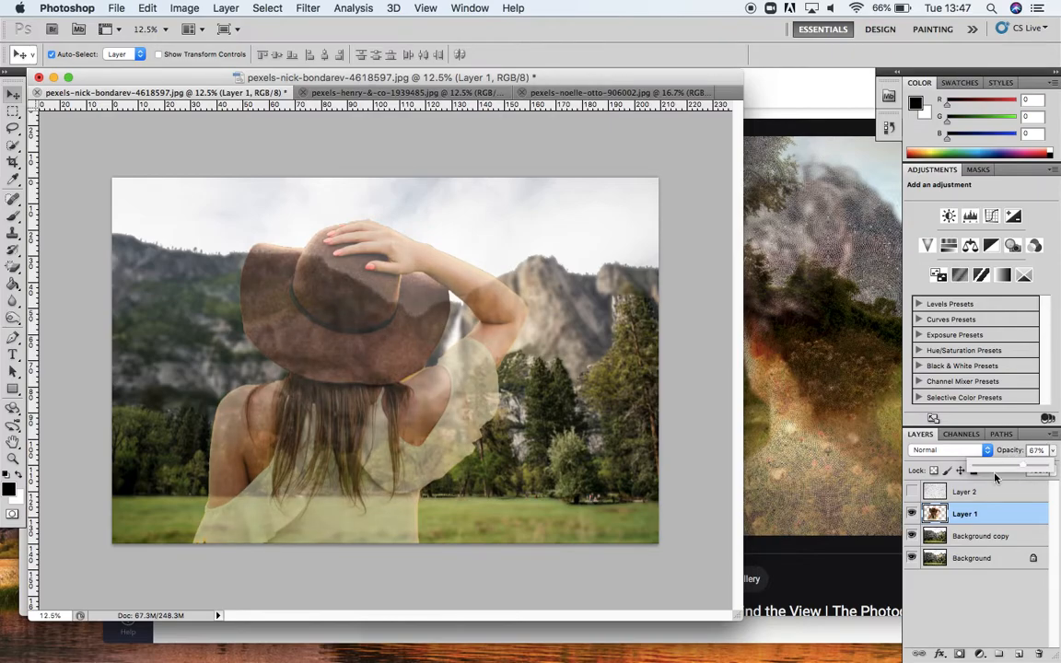
pyautogui.click(990, 608)
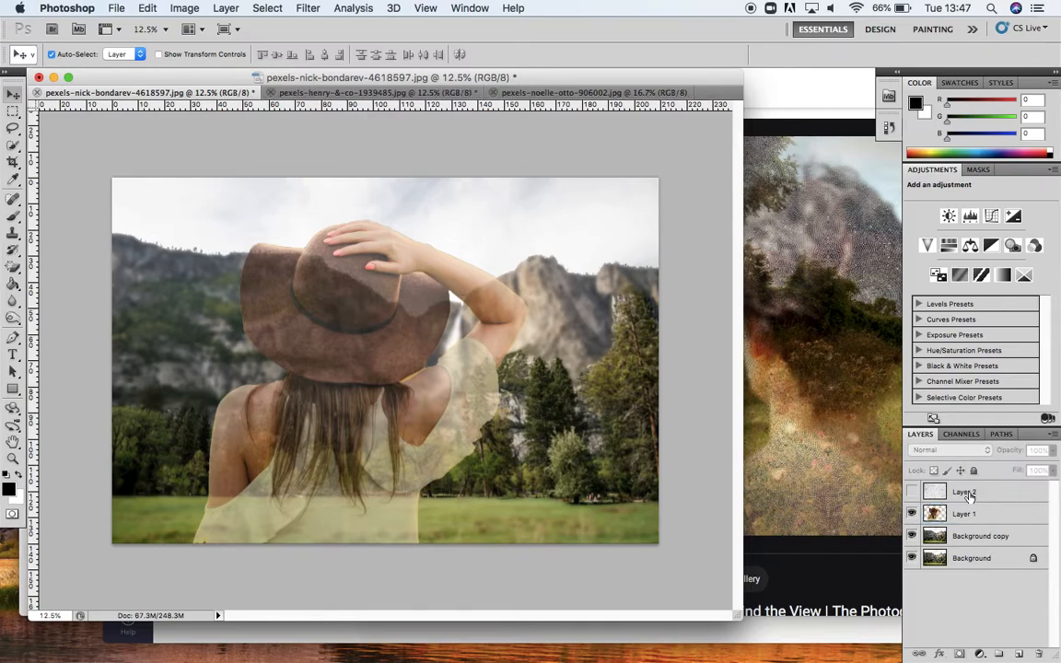
# Step: Show the texture layer and lower its opacity to 30%
pyautogui.click(911, 493)
pyautogui.click(1013, 500)
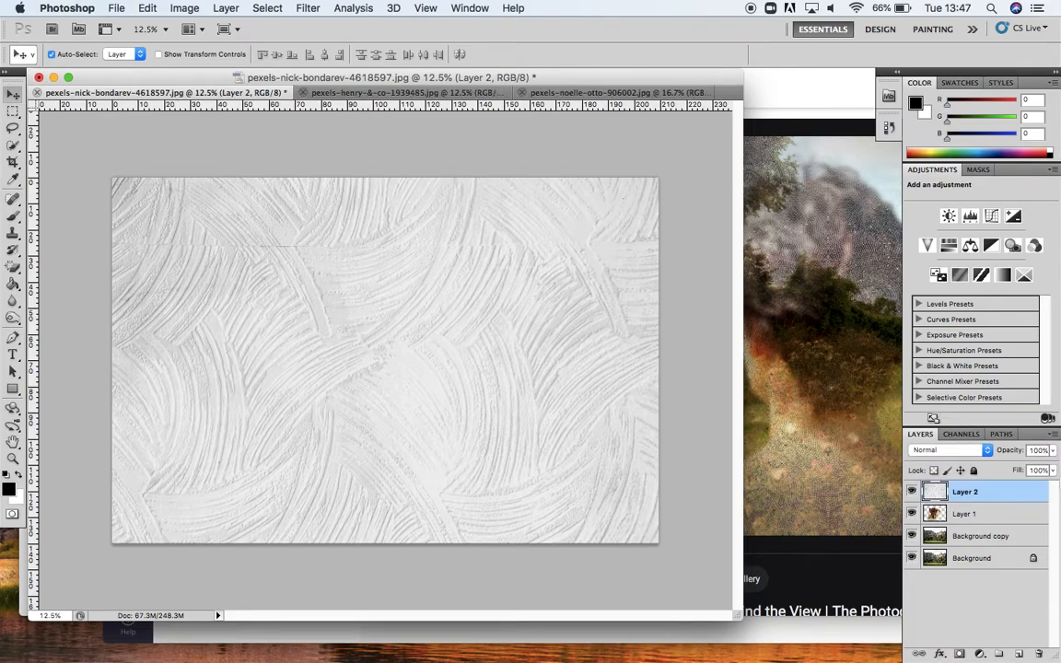
pyautogui.click(1052, 451)
pyautogui.moveTo(1048, 469); pyautogui.dragTo(1004, 469)
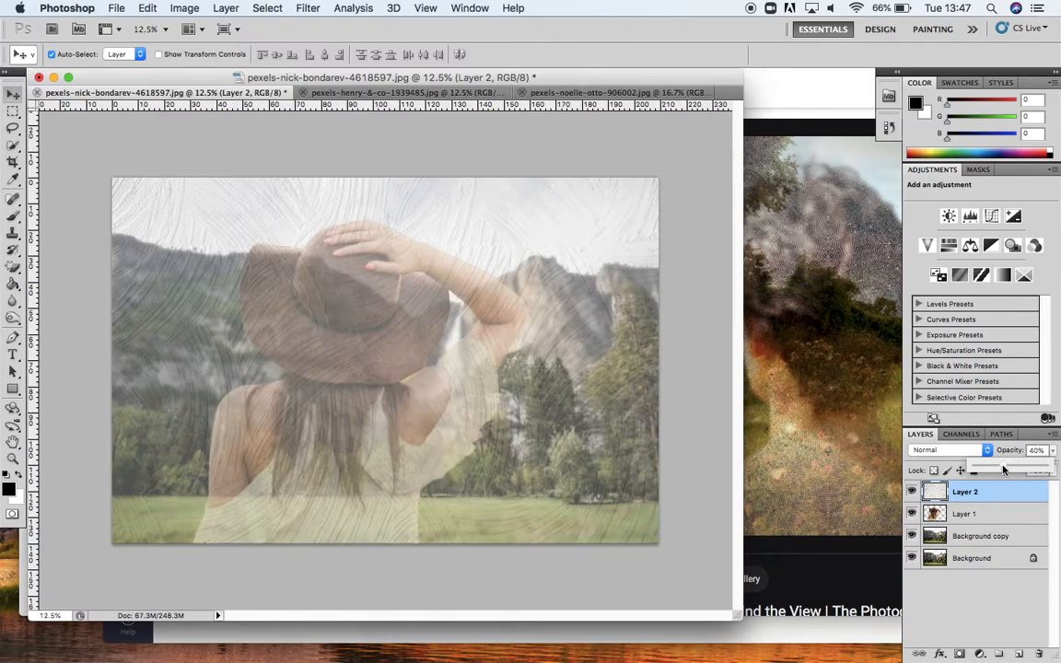
pyautogui.click(1003, 469)
pyautogui.moveTo(1003, 470); pyautogui.dragTo(995, 470)
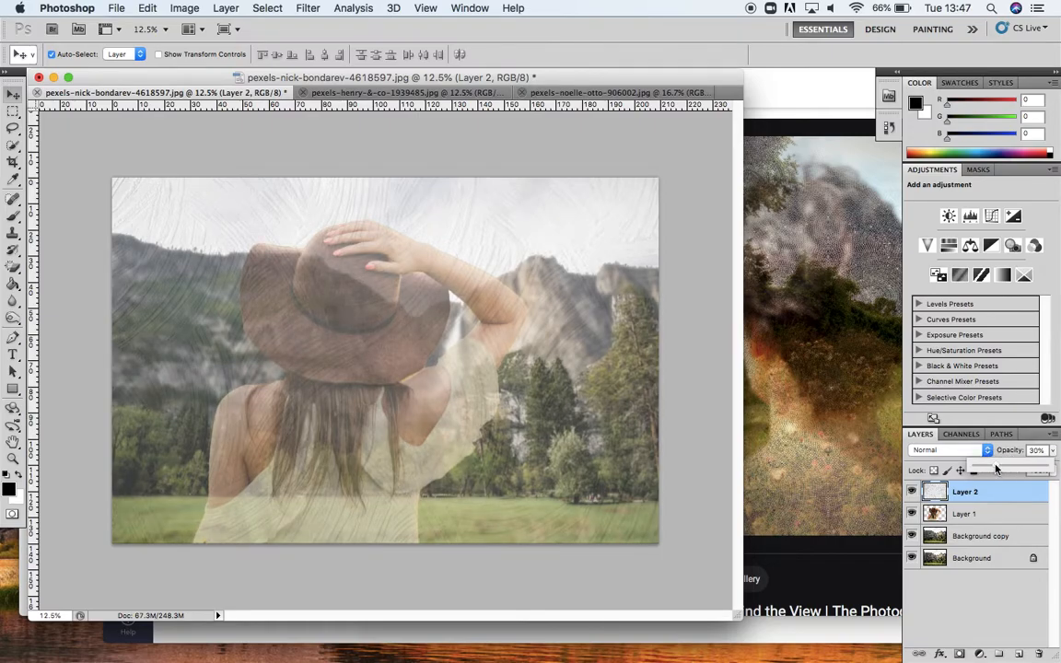
pyautogui.click(1009, 615)
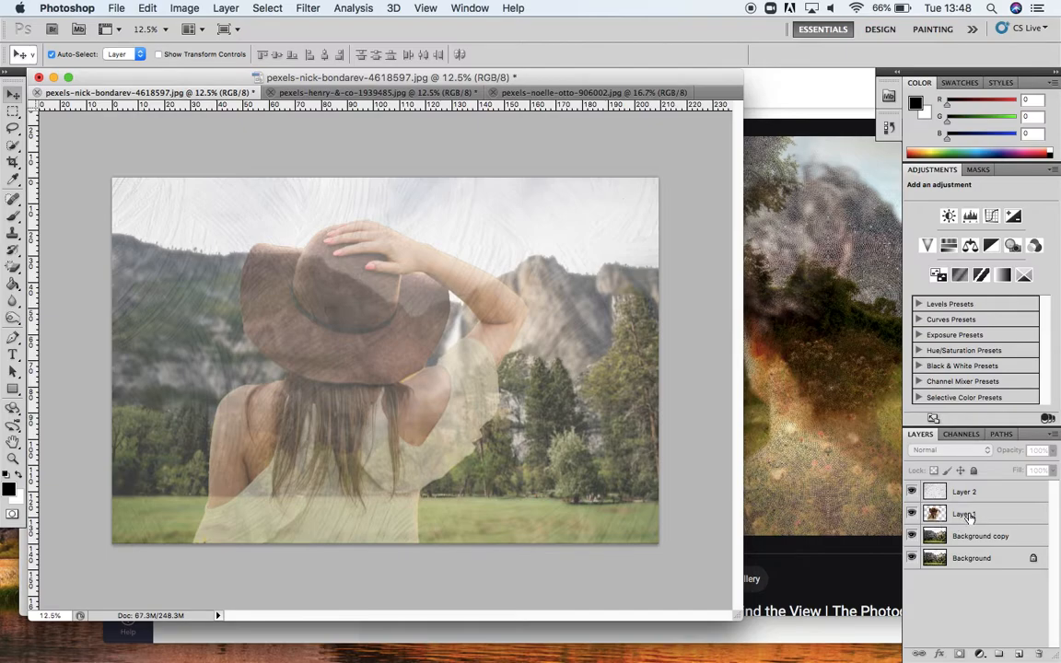
# Step: Rename Layer 1 as Girl
pyautogui.doubleClick(970, 516)
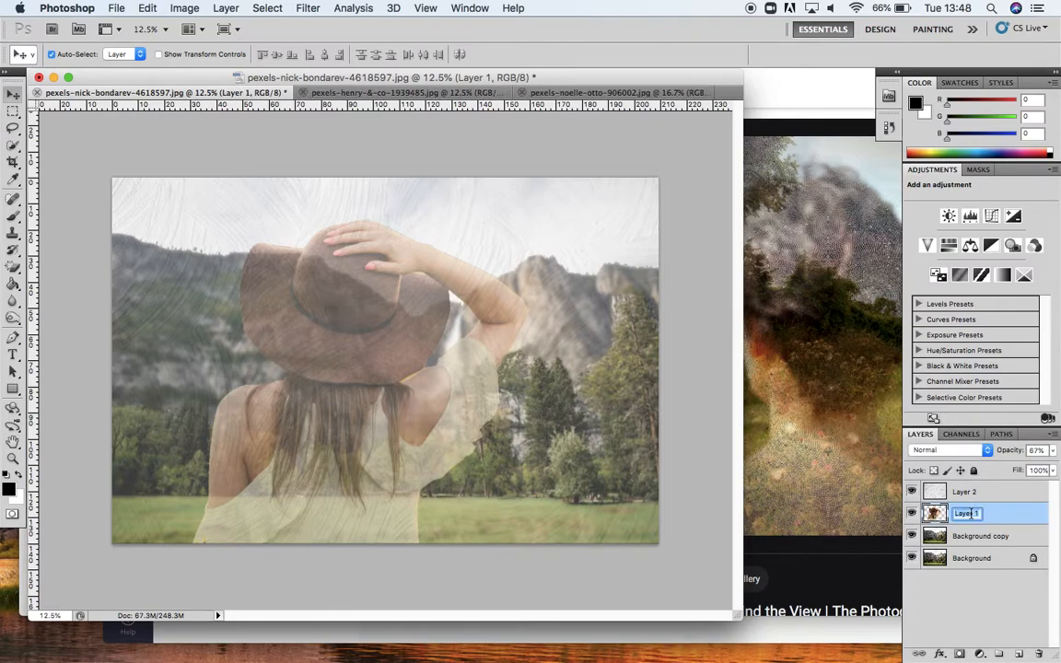
pyautogui.press('BackSpace')
pyautogui.click(975, 616)
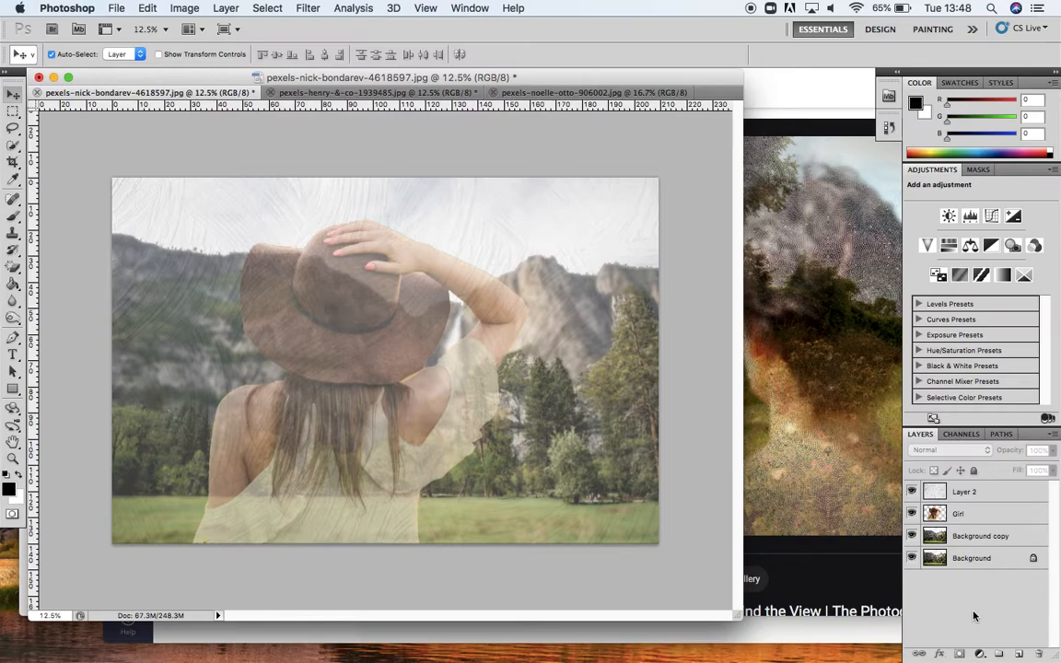
# Step: Switch between the Helen Sear reference image in the browser and the composite to compare them
pyautogui.click(814, 440)
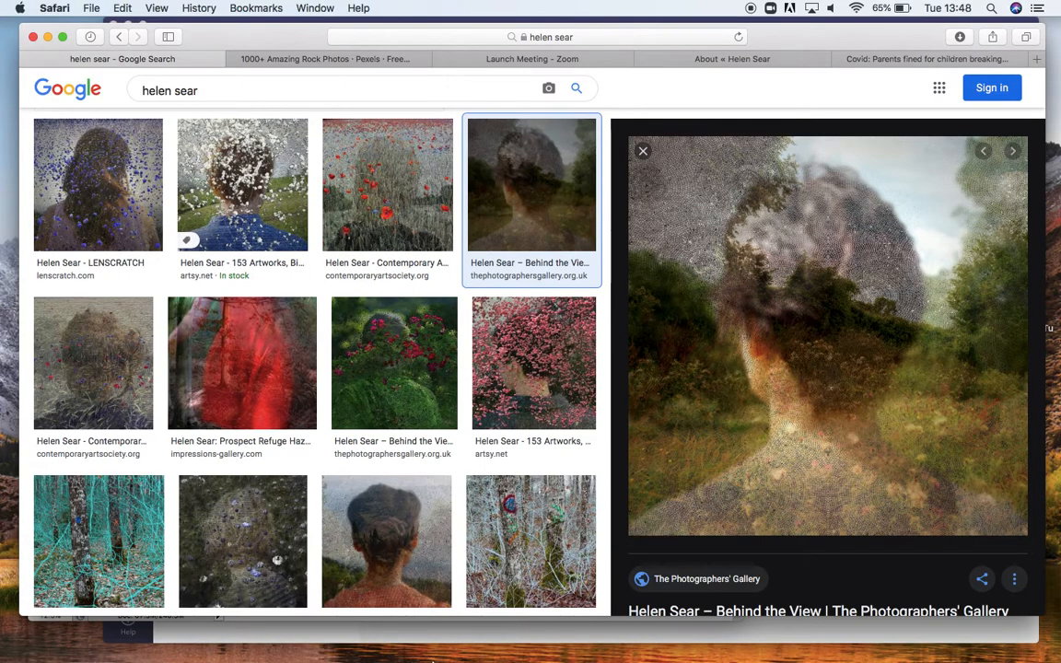
pyautogui.moveTo(392, 649)
pyautogui.click(543, 637)
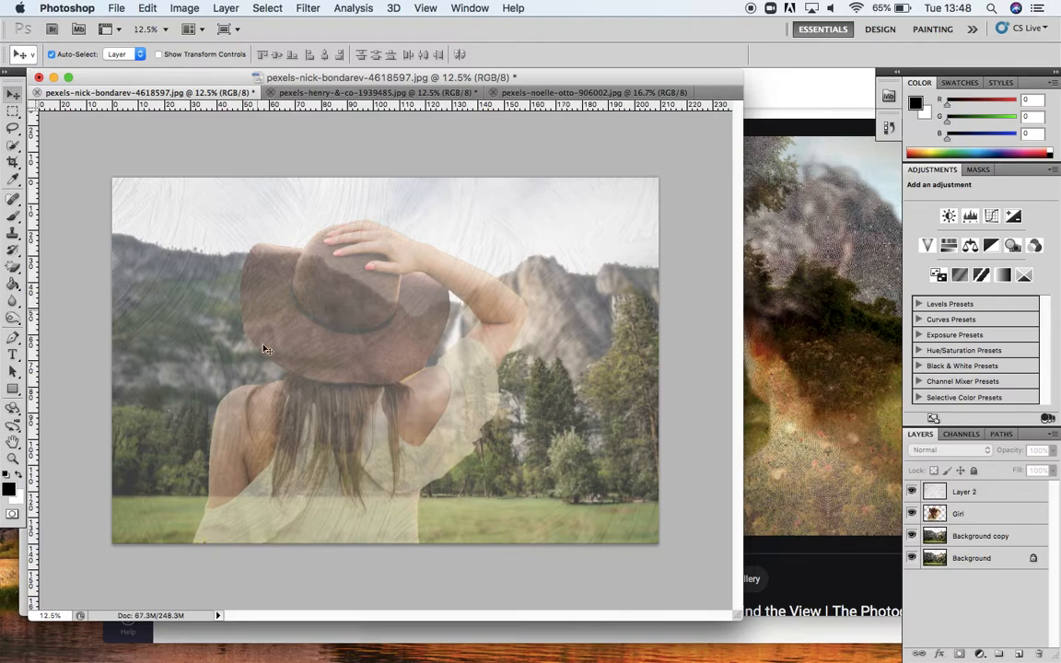
pyautogui.click(810, 372)
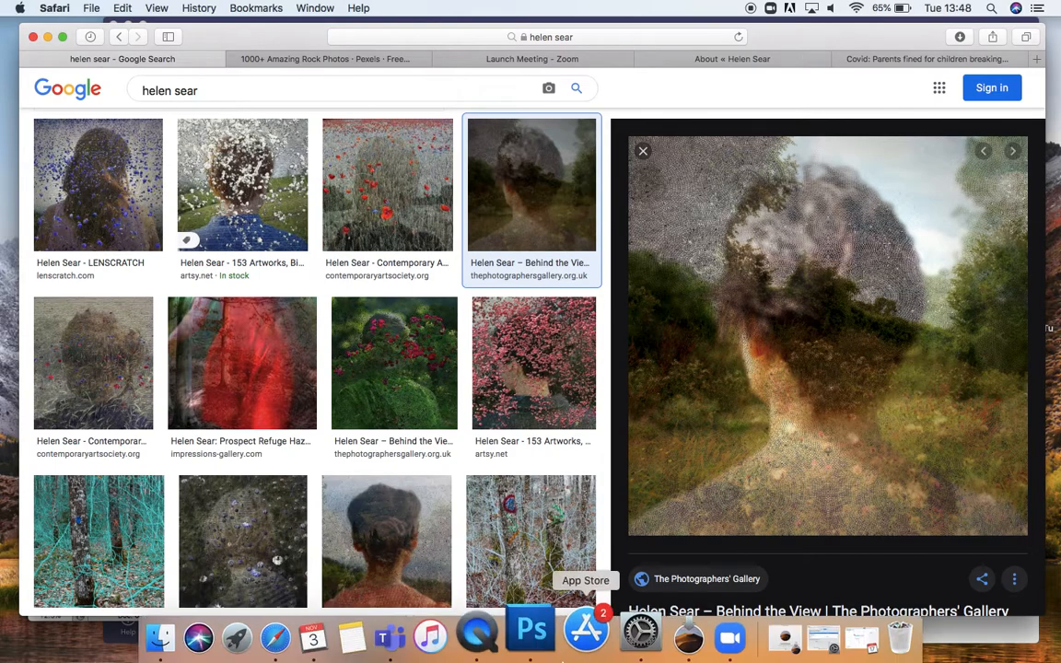
pyautogui.click(536, 633)
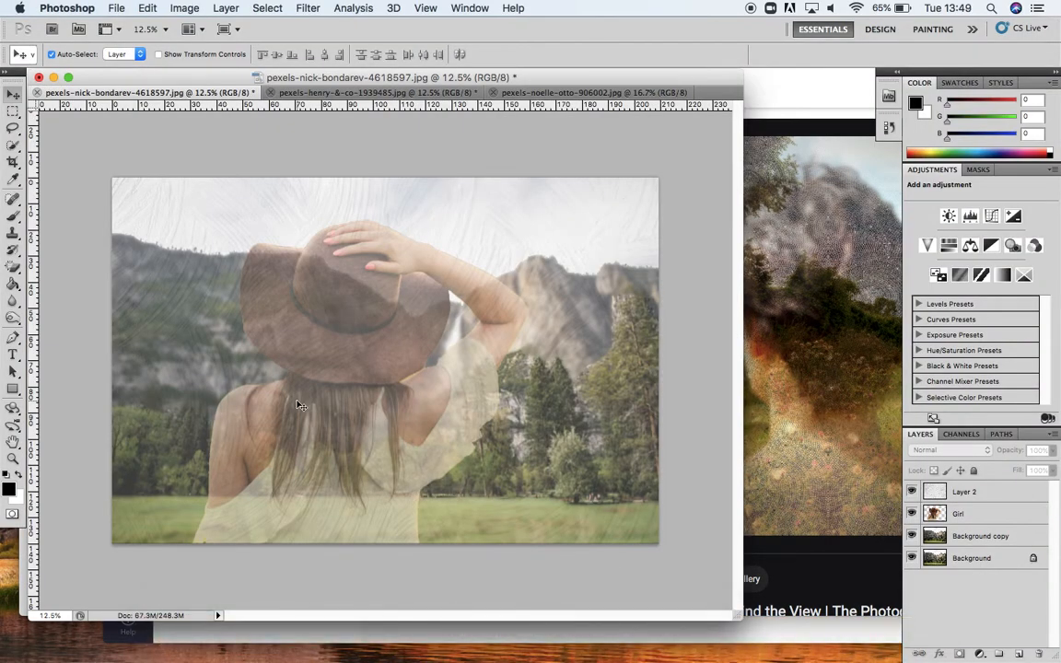
# Step: Select the Background copy layer and toggle the texture layer's visibility to compare the composite
pyautogui.click(990, 538)
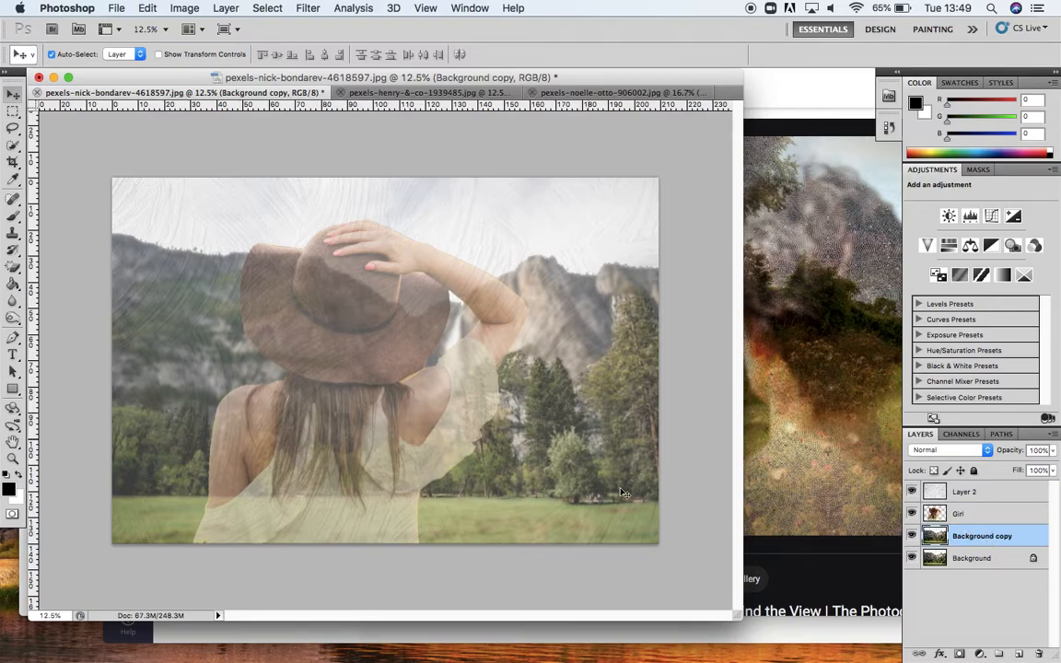
pyautogui.click(912, 493)
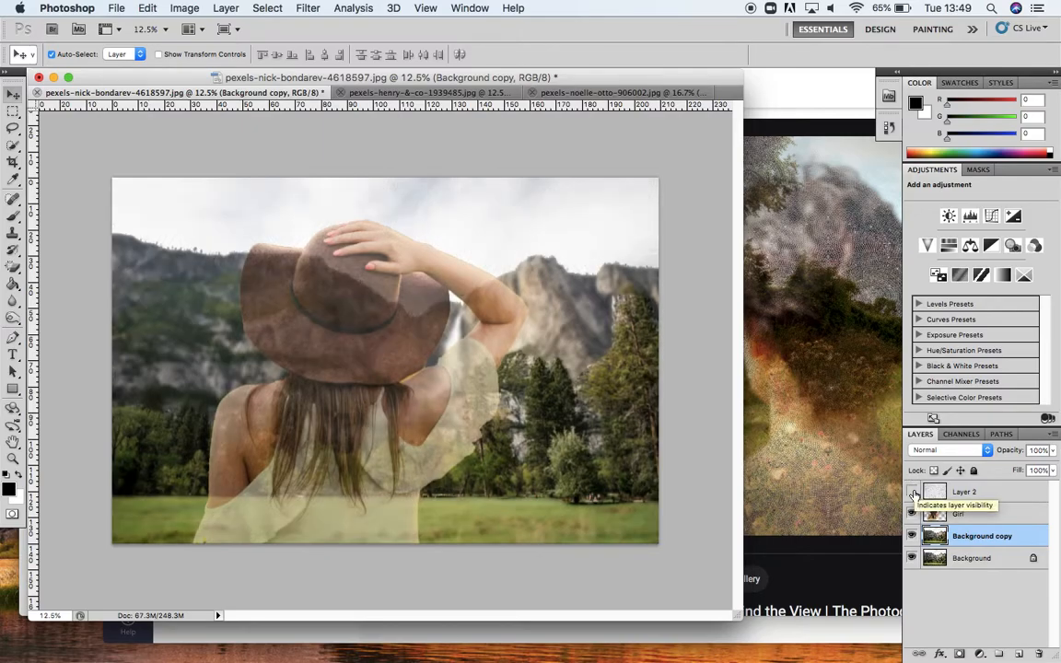
pyautogui.click(913, 493)
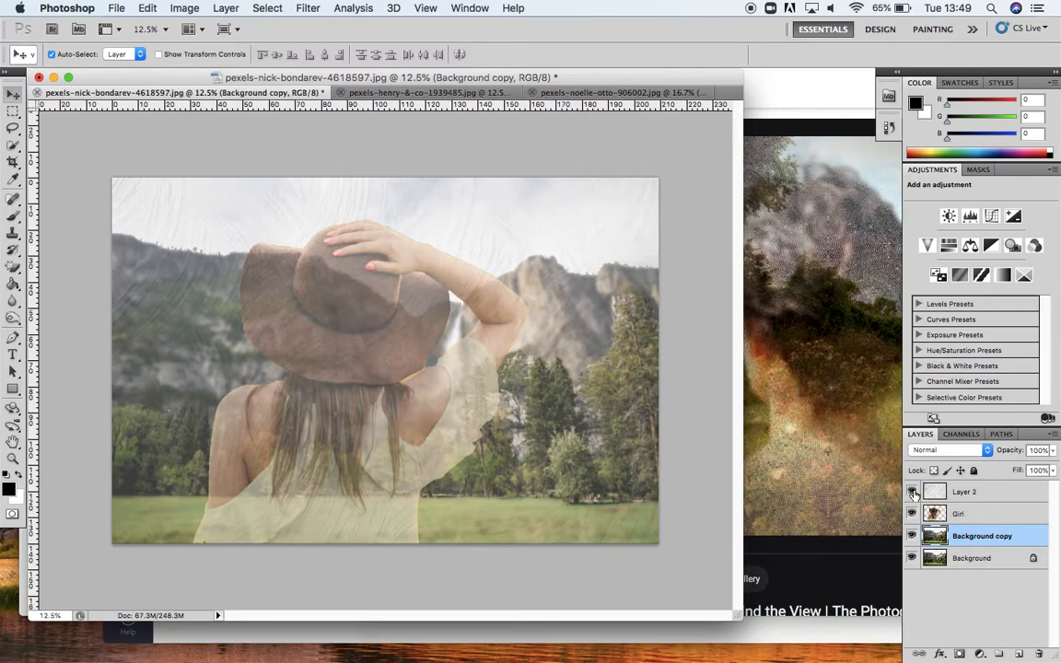
pyautogui.click(912, 493)
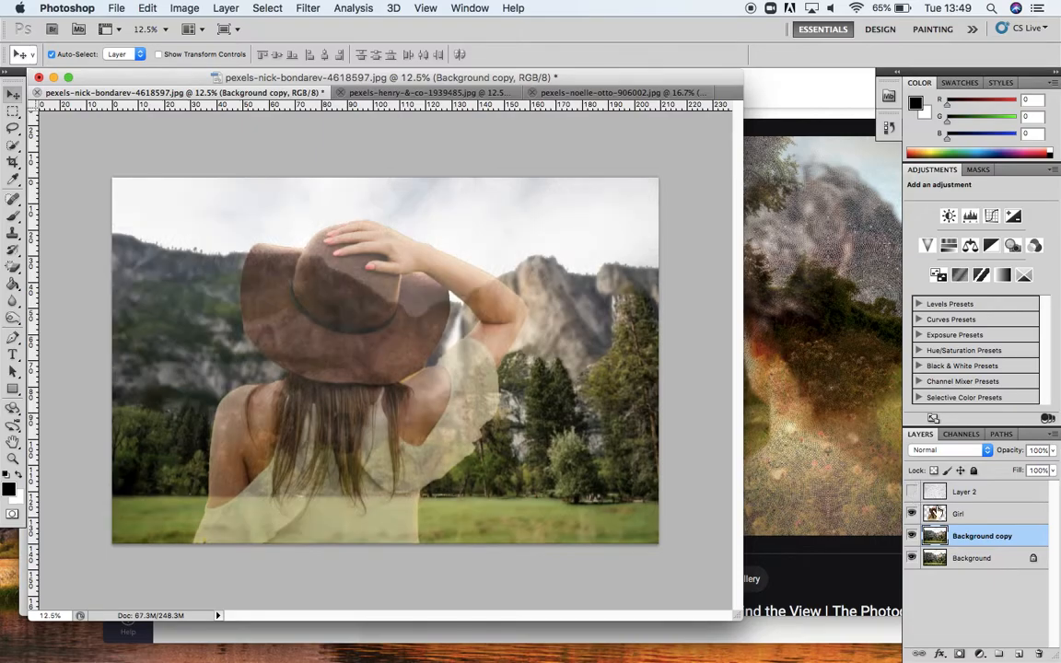
pyautogui.click(913, 492)
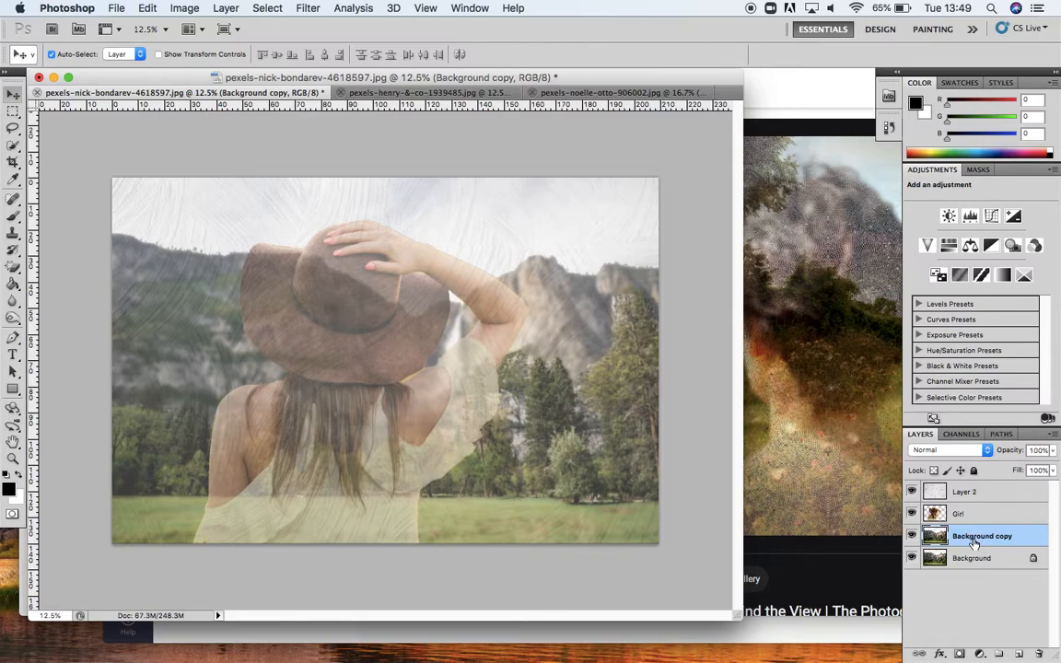
# Step: Apply Hue/Saturation to the Background copy layer with Hue +2, Saturation +30 and Lightness +2
pyautogui.click(184, 9)
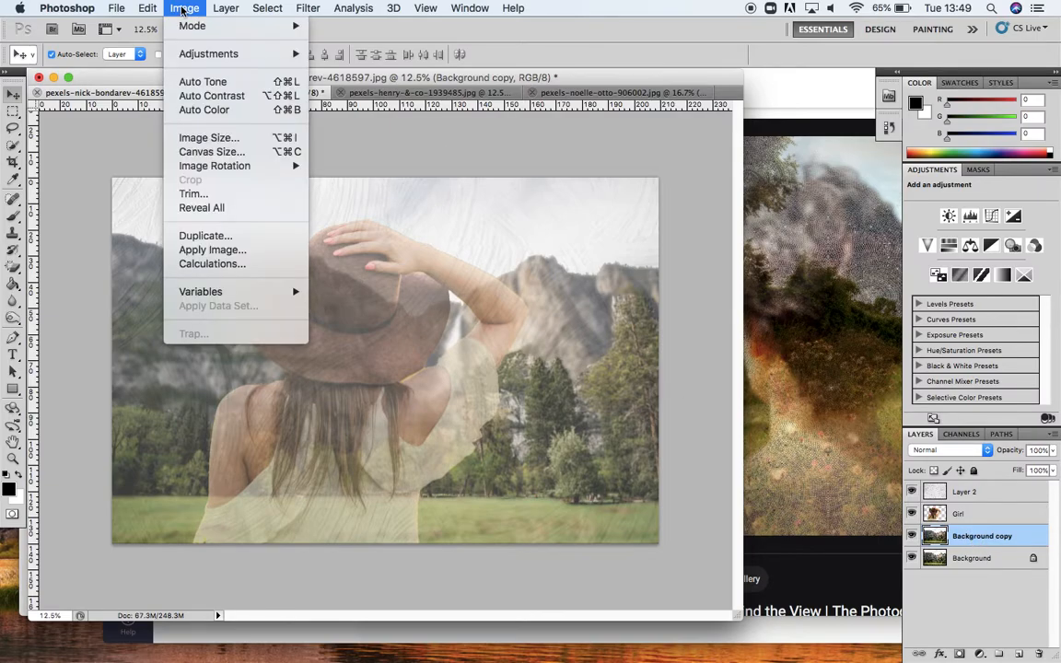
pyautogui.moveTo(184, 53)
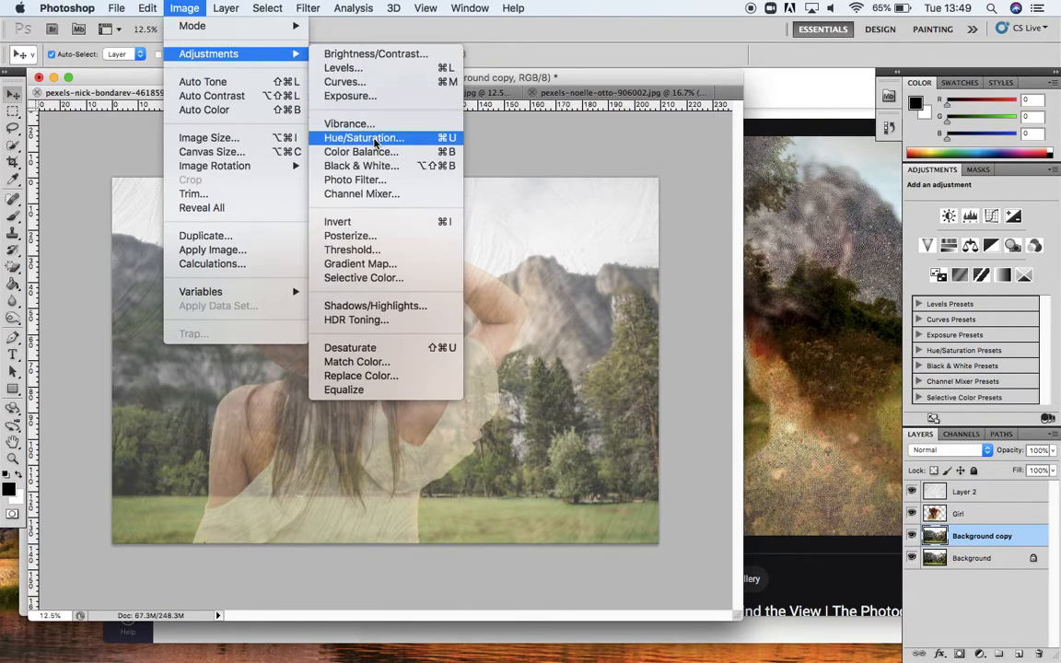
pyautogui.click(367, 137)
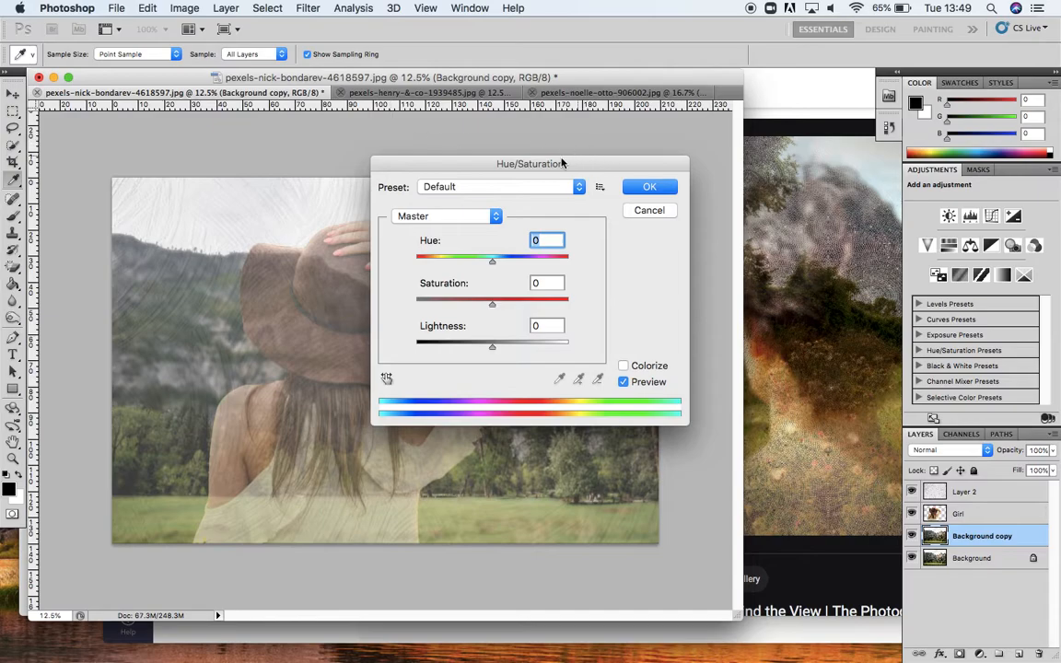
pyautogui.moveTo(587, 164); pyautogui.dragTo(883, 137)
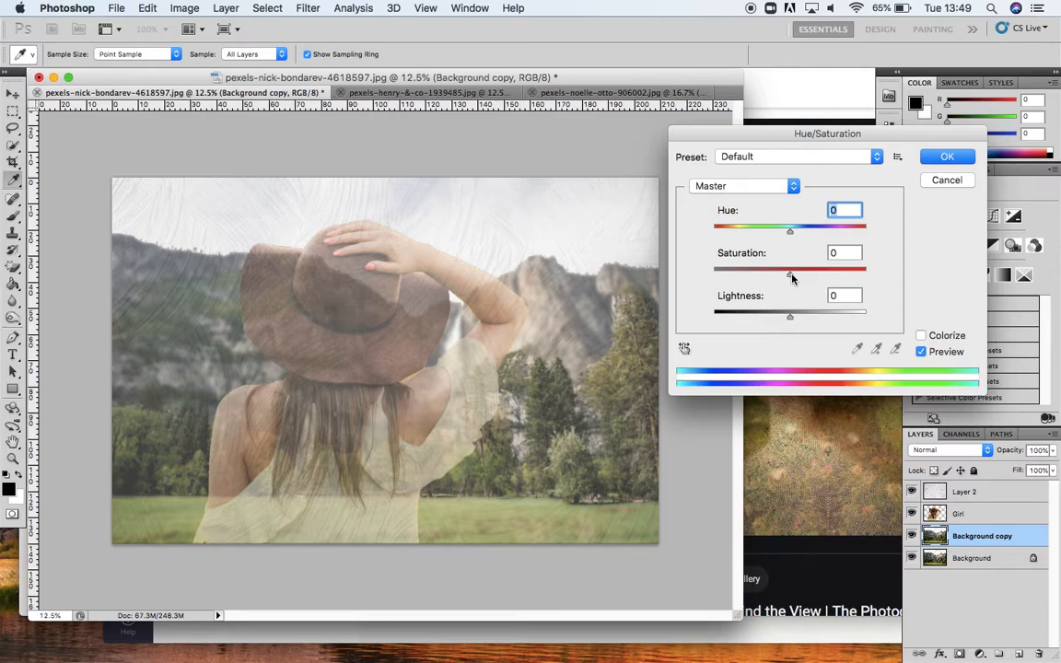
pyautogui.moveTo(792, 278); pyautogui.dragTo(798, 276)
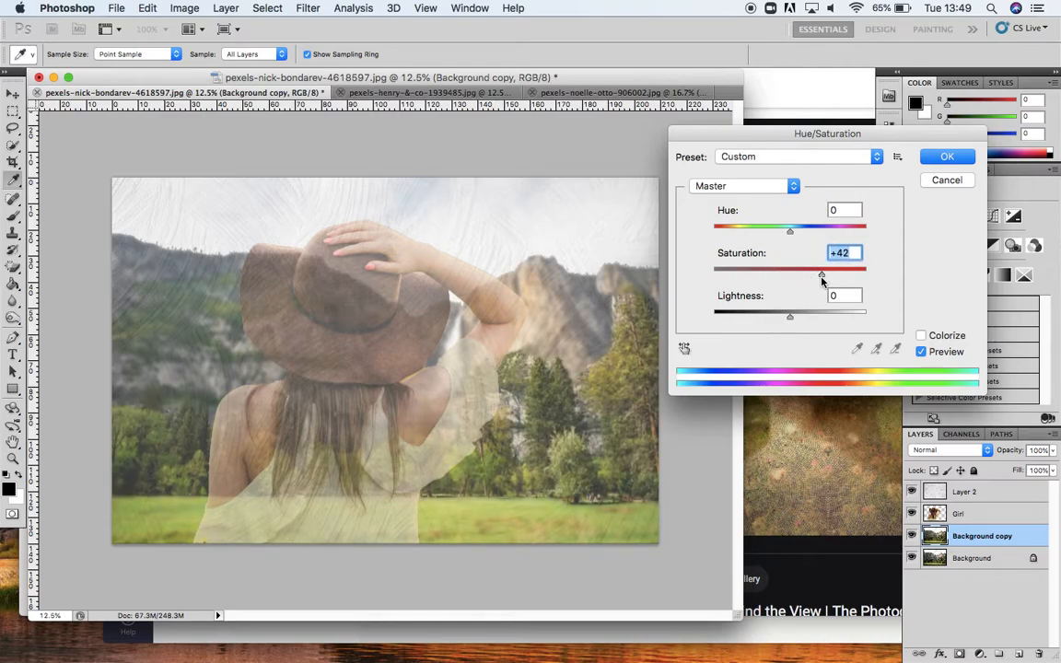
pyautogui.moveTo(822, 276); pyautogui.dragTo(795, 278)
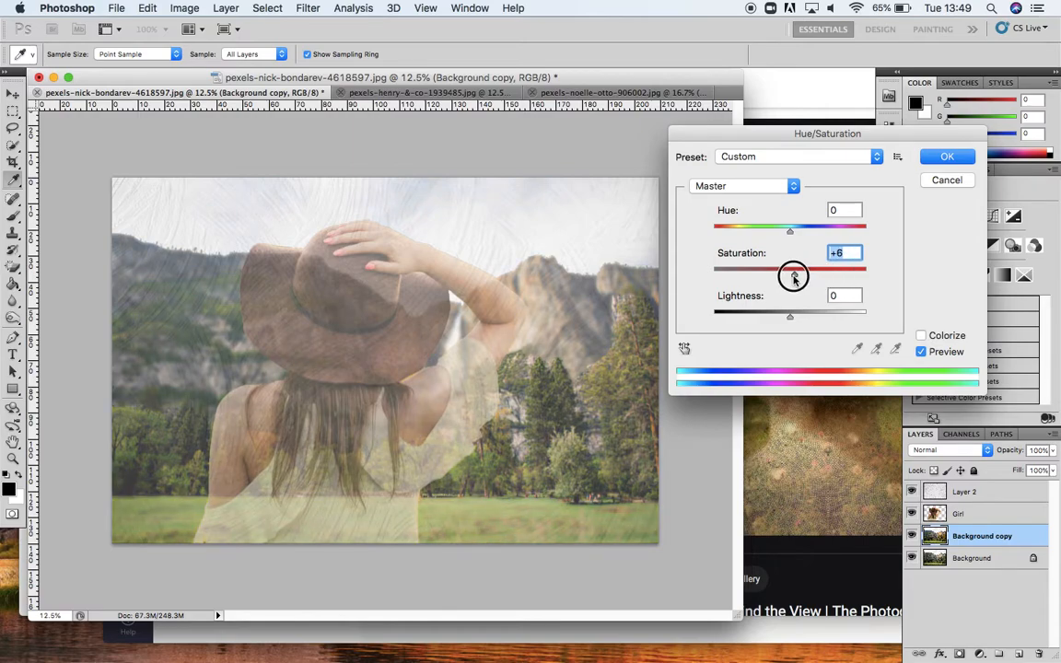
pyautogui.moveTo(790, 236)
pyautogui.mouseDown()
pyautogui.moveTo(759, 230)
pyautogui.moveTo(863, 238)
pyautogui.moveTo(790, 230)
pyautogui.mouseUp()
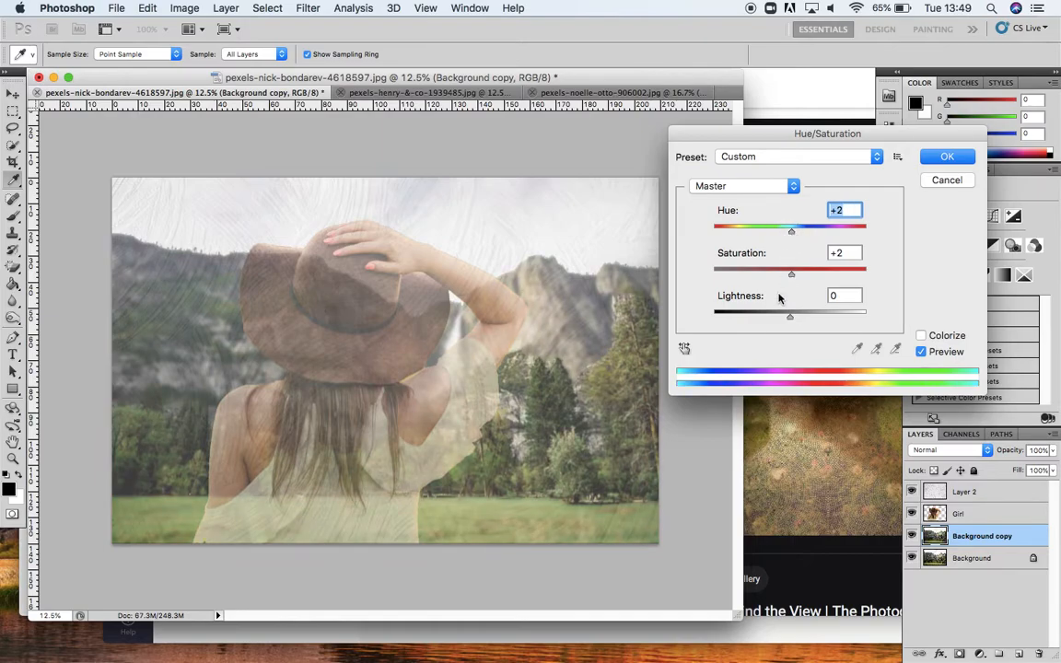
pyautogui.moveTo(789, 321)
pyautogui.mouseDown()
pyautogui.moveTo(824, 313)
pyautogui.moveTo(734, 322)
pyautogui.moveTo(792, 324)
pyautogui.mouseUp()
pyautogui.moveTo(792, 276); pyautogui.dragTo(813, 279)
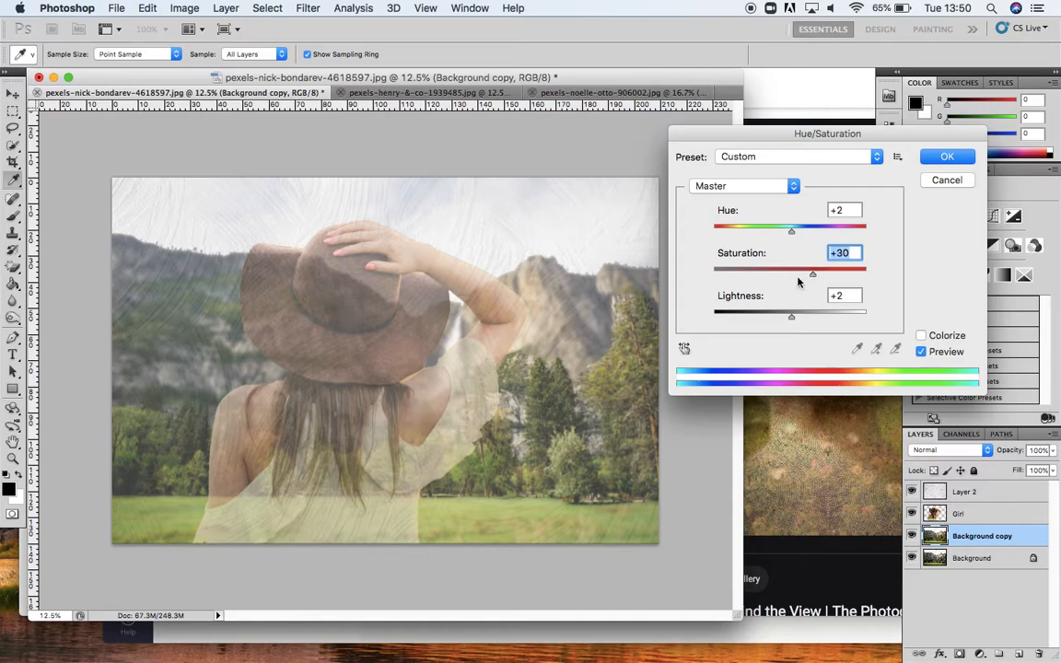
pyautogui.click(947, 179)
pyautogui.click(912, 492)
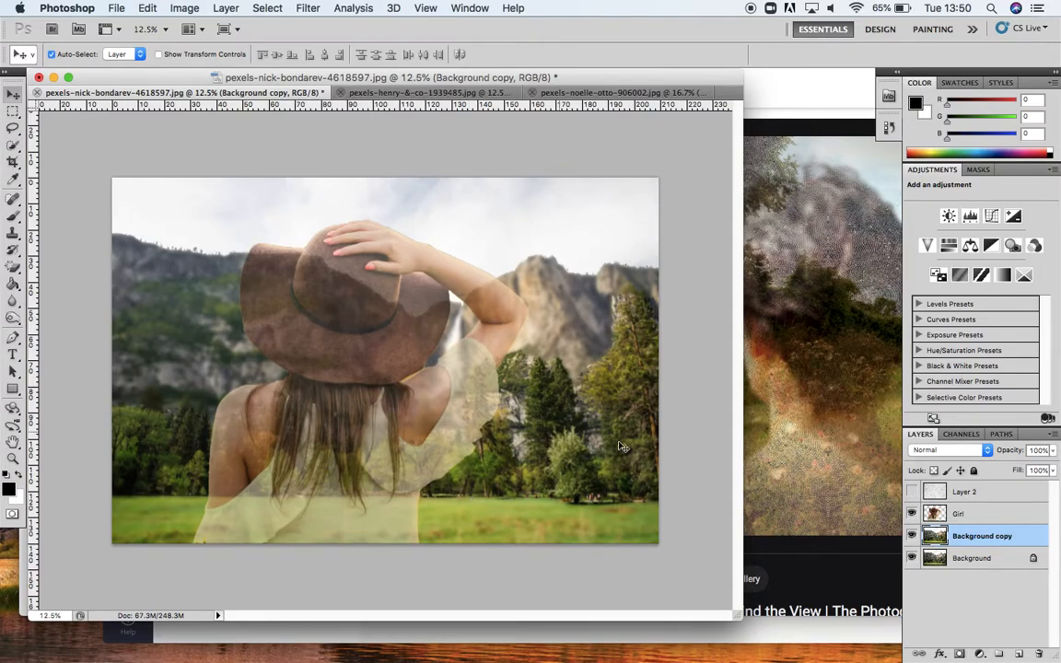
pyautogui.click(912, 493)
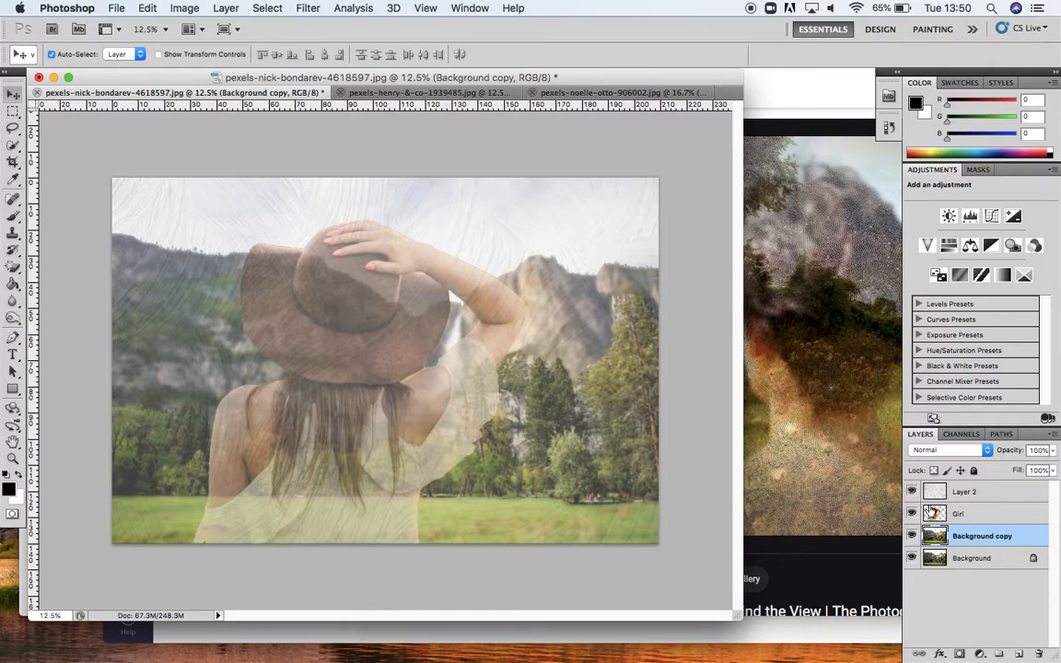
# Step: Apply Hue/Saturation to the Girl layer with Saturation +21
pyautogui.click(1004, 523)
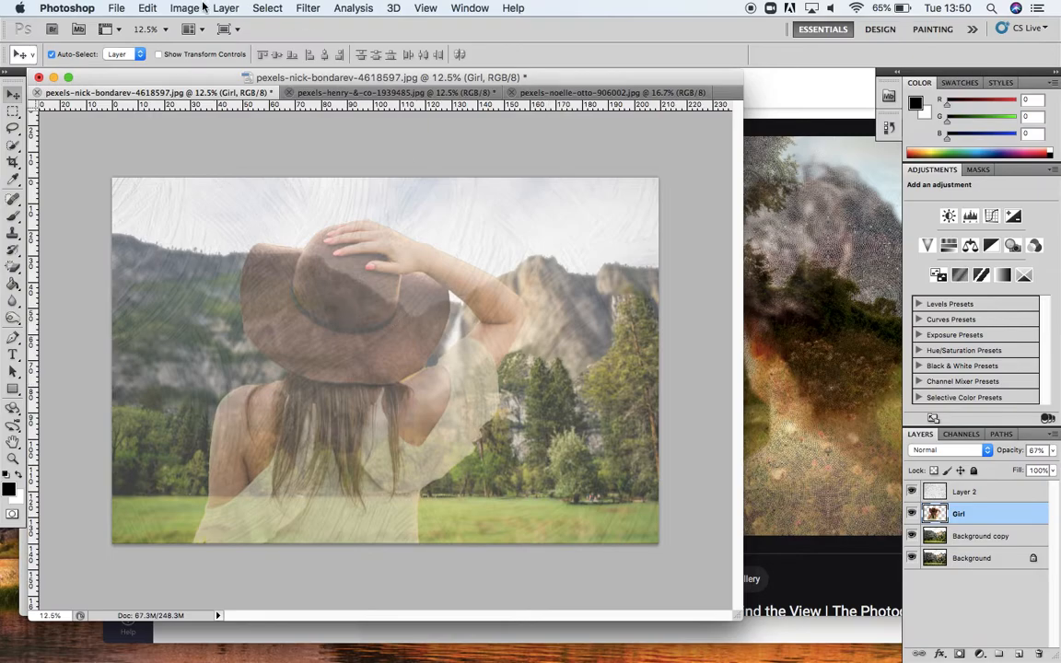
pyautogui.click(184, 7)
pyautogui.moveTo(208, 53)
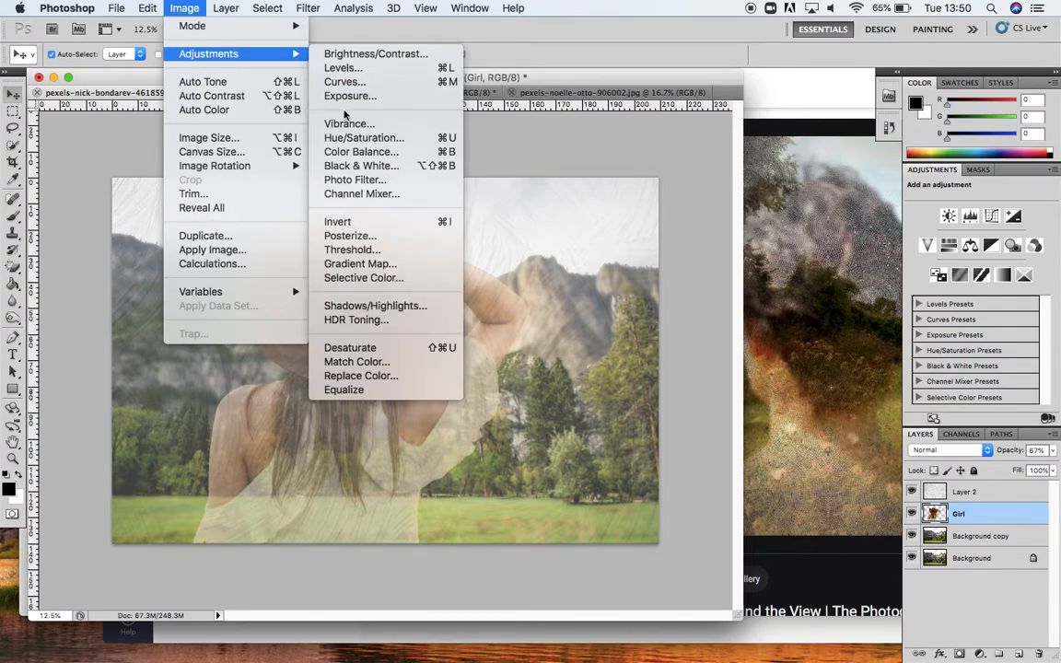
pyautogui.click(364, 137)
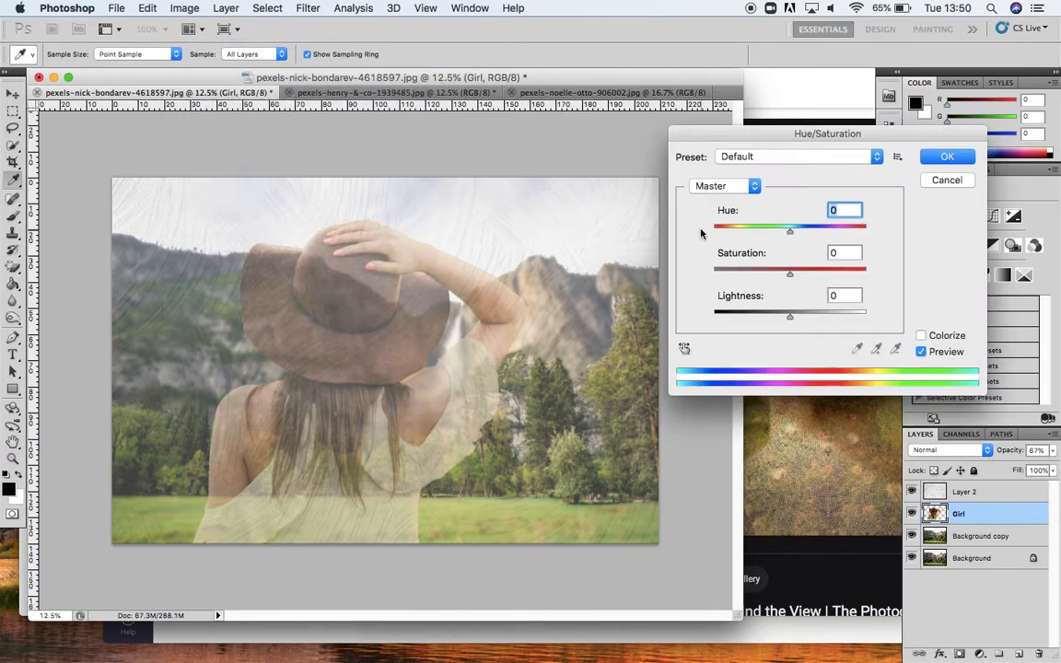
pyautogui.moveTo(791, 274)
pyautogui.mouseDown()
pyautogui.moveTo(817, 278)
pyautogui.moveTo(806, 277)
pyautogui.mouseUp()
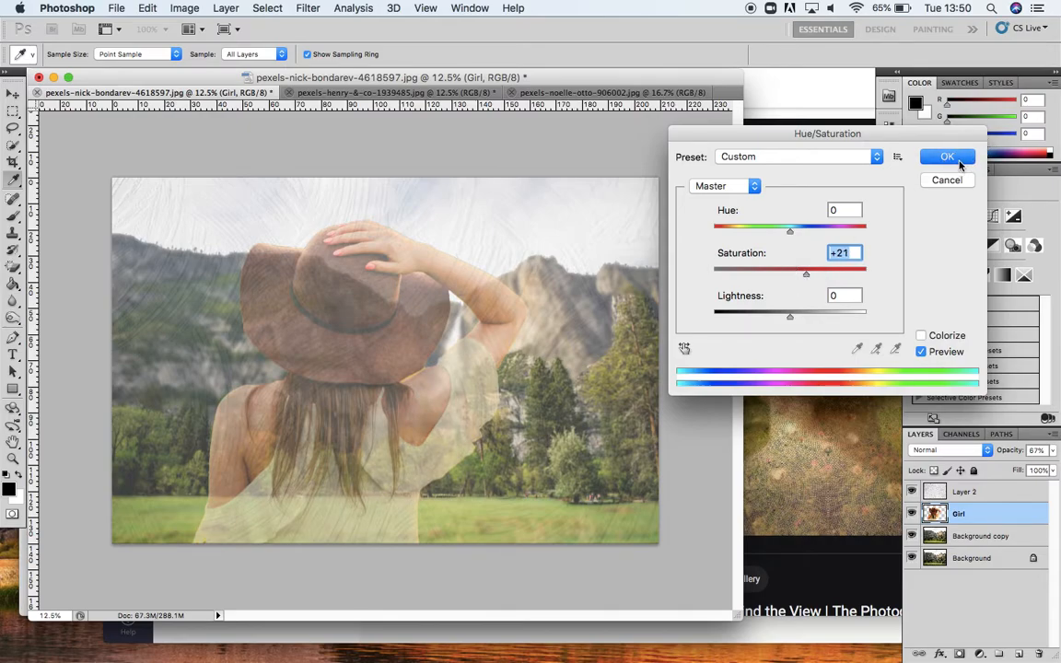
pyautogui.click(949, 157)
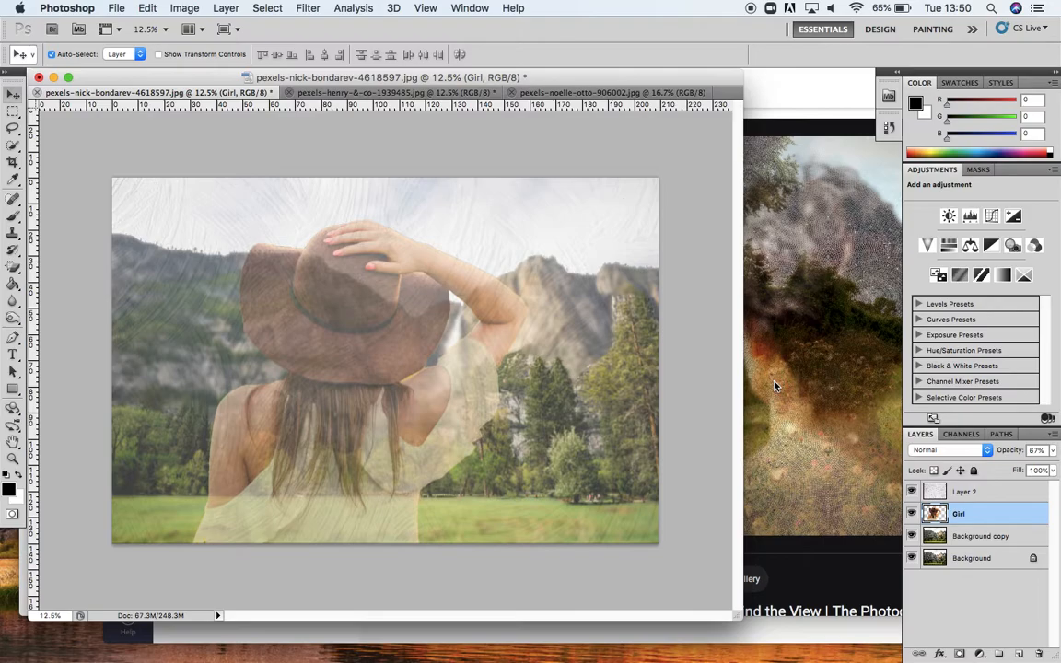
# Step: Hide Layer 2 and set up the Burn tool with a Soft Round brush of 298 px
pyautogui.click(912, 493)
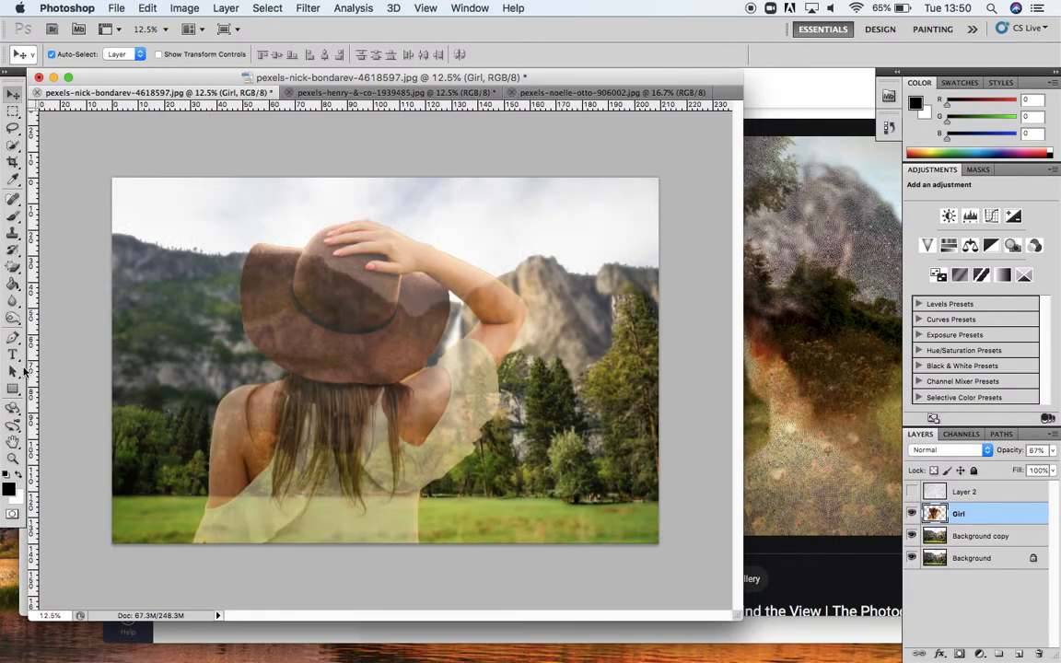
pyautogui.click(12, 320)
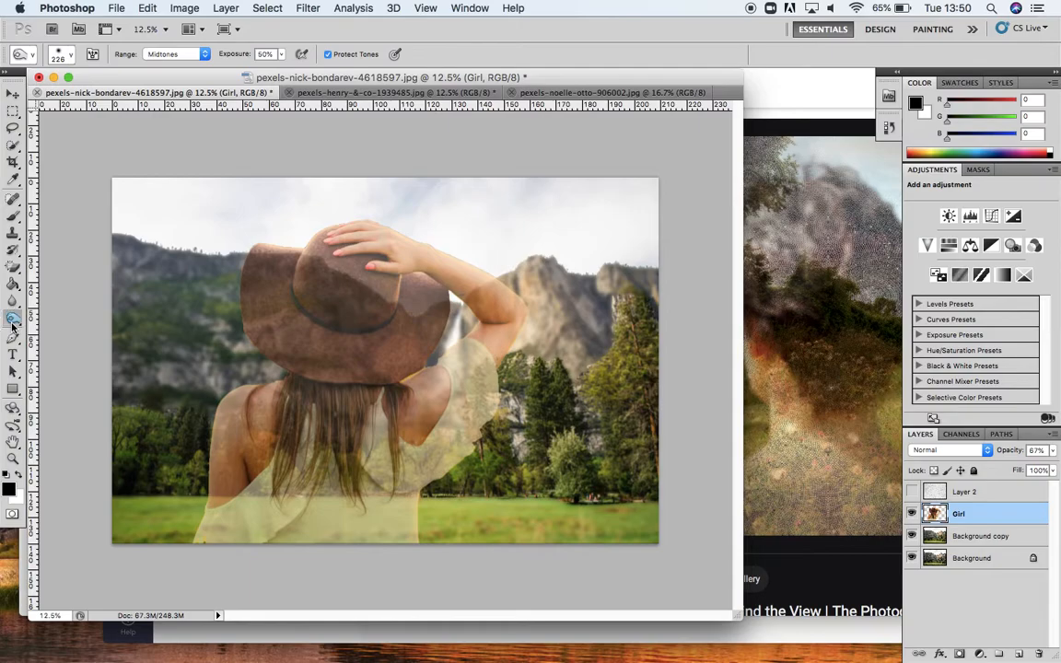
pyautogui.click(12, 322)
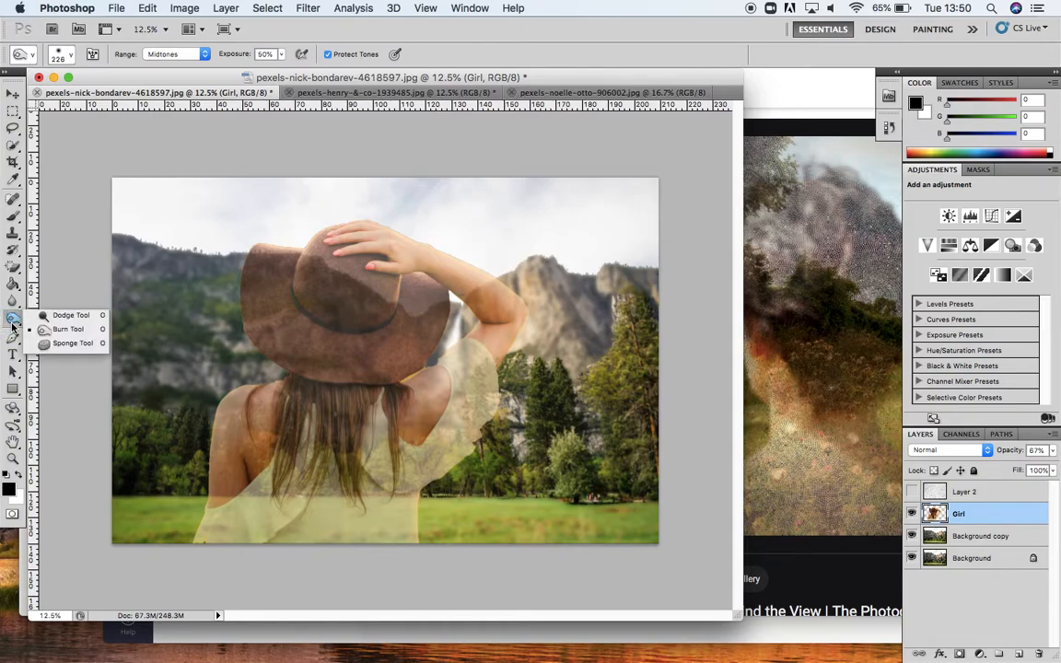
pyautogui.click(73, 337)
pyautogui.click(70, 59)
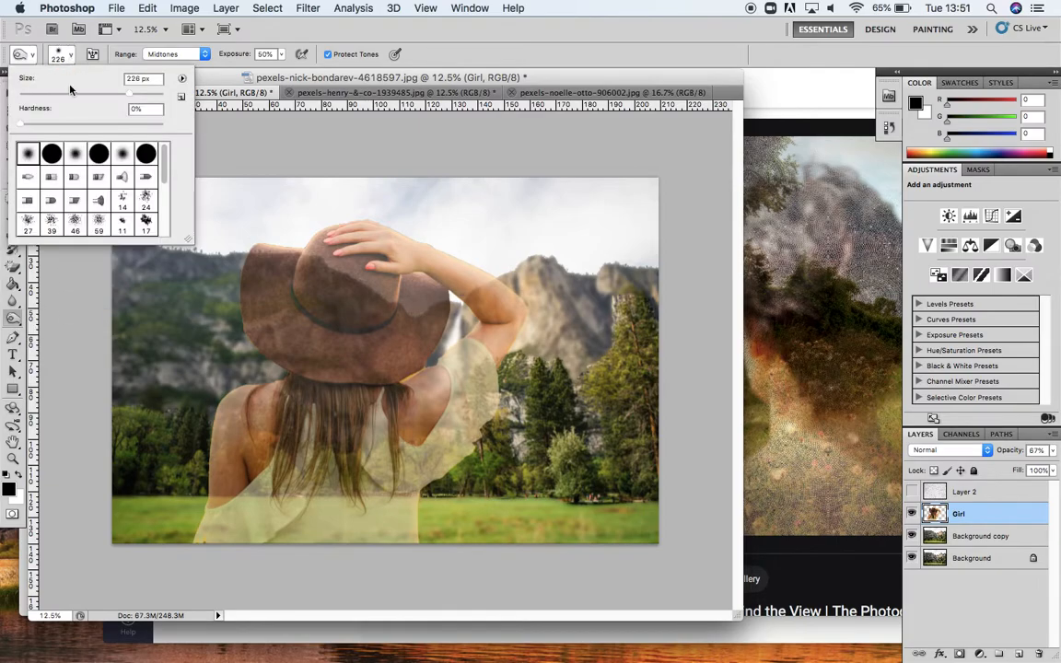
pyautogui.click(52, 153)
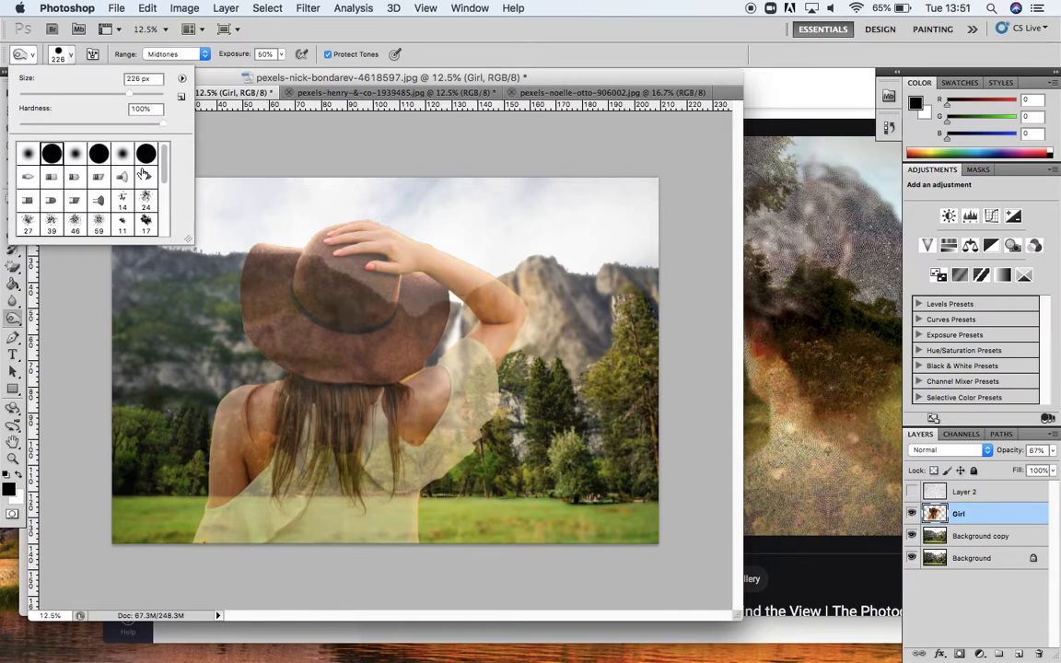
pyautogui.moveTo(165, 161)
pyautogui.mouseDown()
pyautogui.moveTo(164, 226)
pyautogui.moveTo(160, 136)
pyautogui.mouseUp()
pyautogui.click(29, 158)
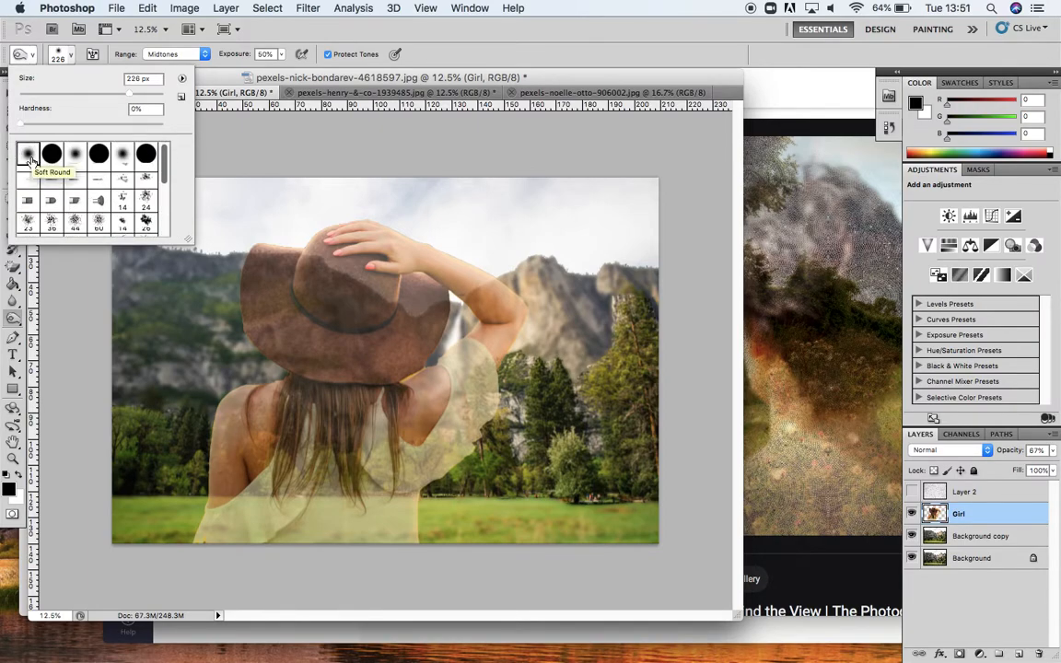
pyautogui.moveTo(129, 95); pyautogui.dragTo(135, 96)
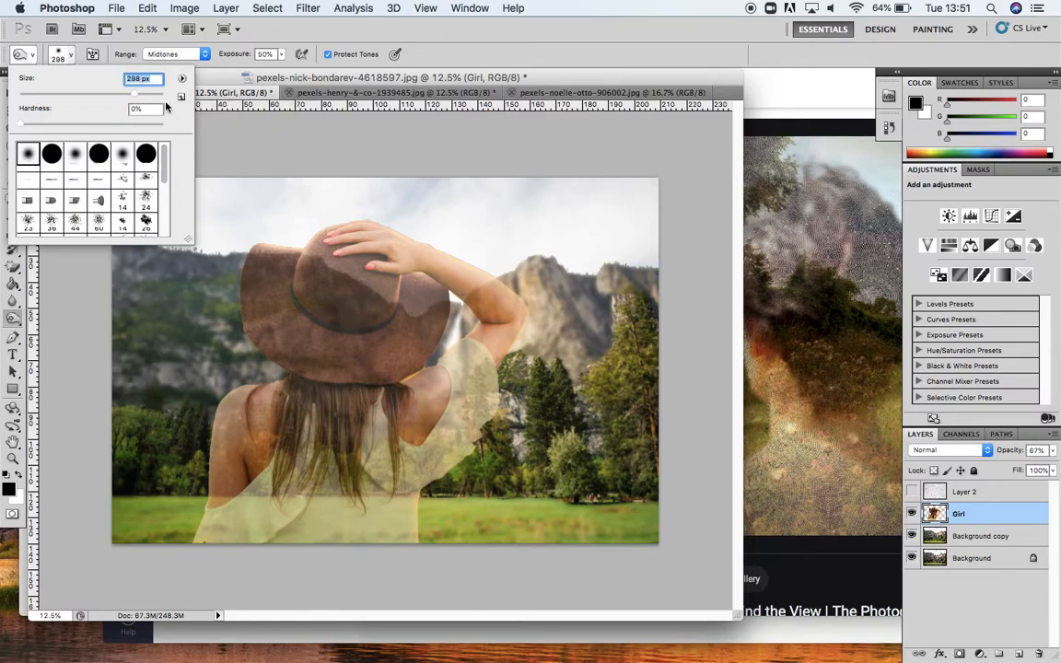
pyautogui.click(221, 67)
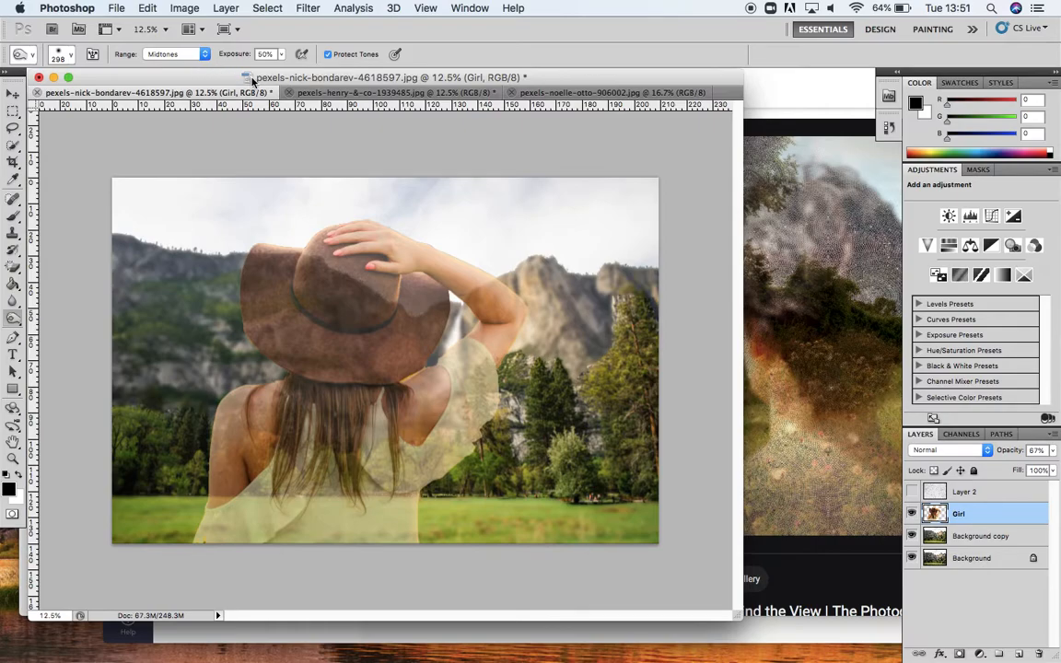
# Step: Set the Burn range to Shadows and burn the lower-left trees on the Girl layer
pyautogui.click(201, 54)
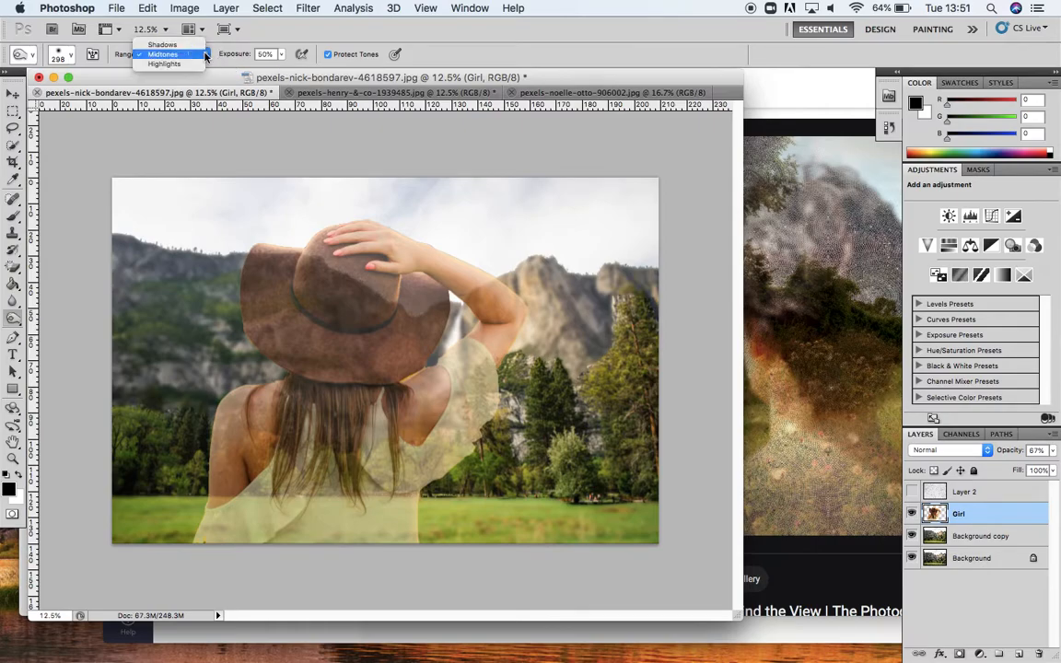
pyautogui.click(180, 54)
pyautogui.click(281, 55)
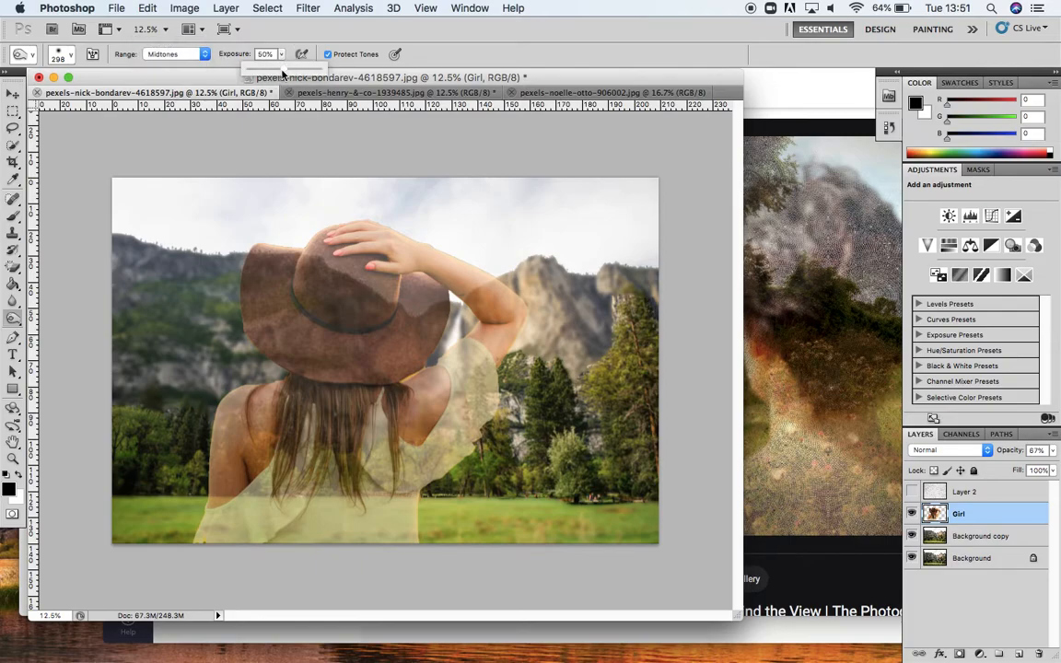
pyautogui.click(282, 55)
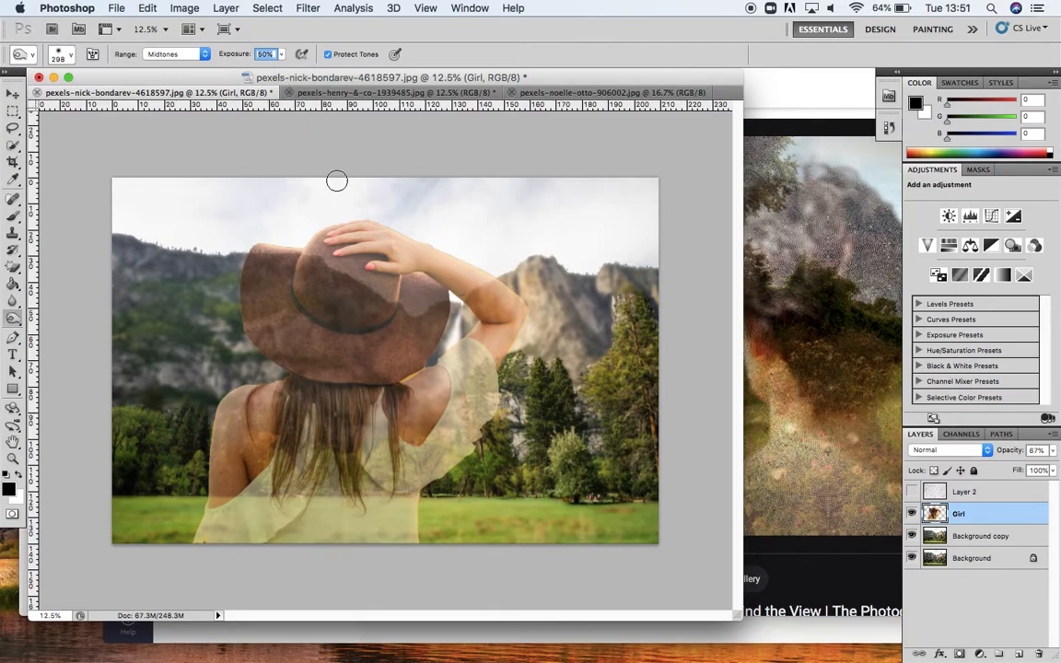
pyautogui.click(185, 52)
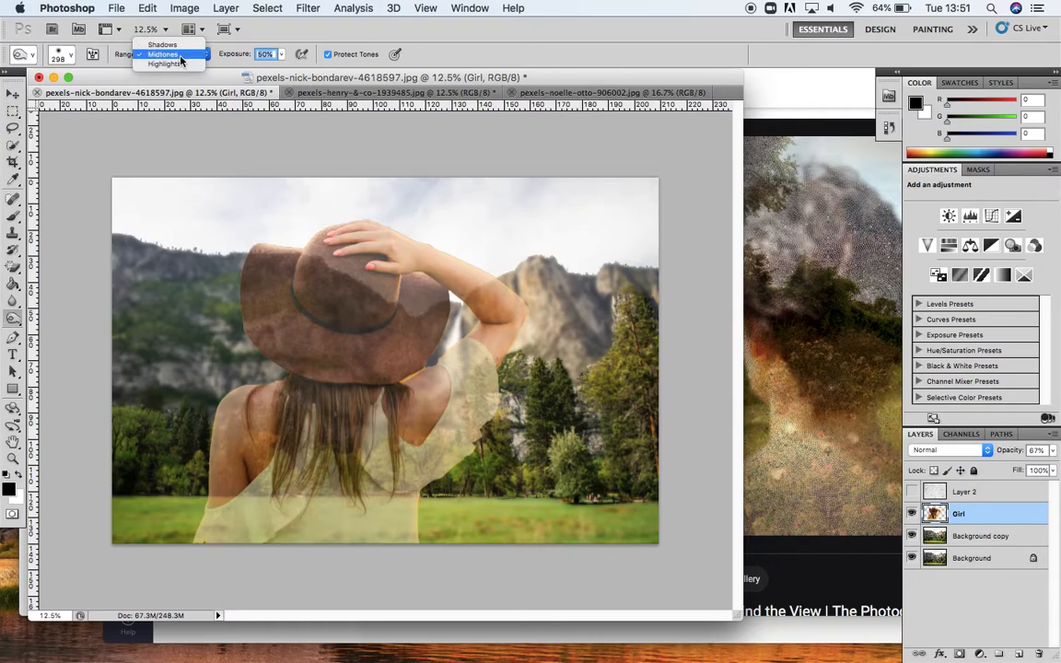
pyautogui.click(165, 45)
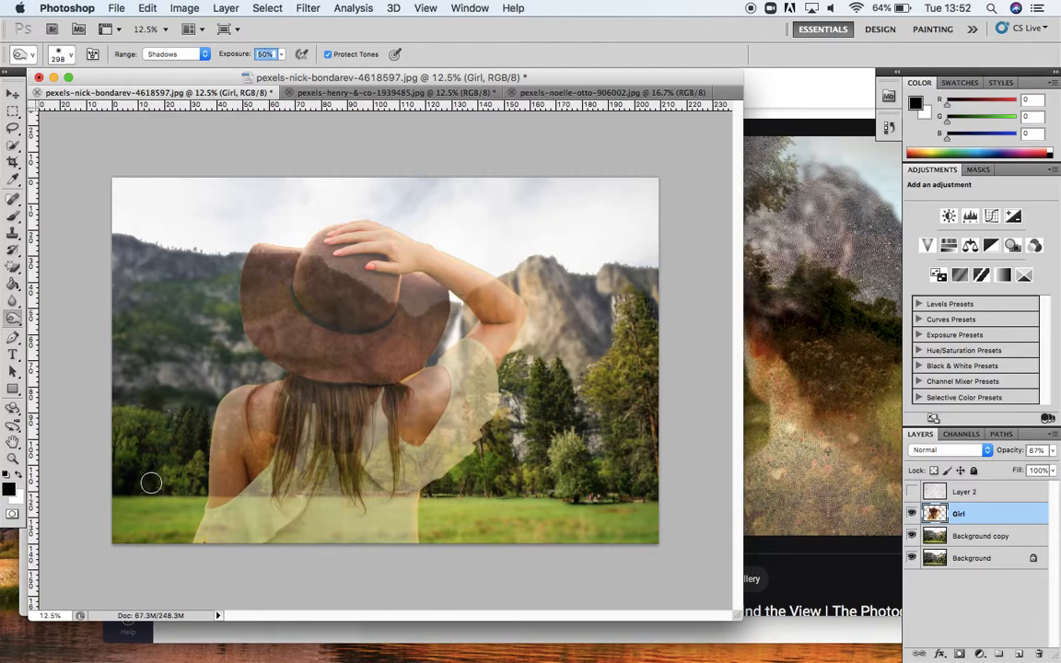
pyautogui.moveTo(128, 510)
pyautogui.mouseDown()
pyautogui.moveTo(156, 469)
pyautogui.moveTo(165, 491)
pyautogui.moveTo(164, 474)
pyautogui.moveTo(136, 453)
pyautogui.moveTo(160, 467)
pyautogui.mouseUp()
# Step: Select the Background copy layer and burn its left and right tree areas
pyautogui.click(1004, 537)
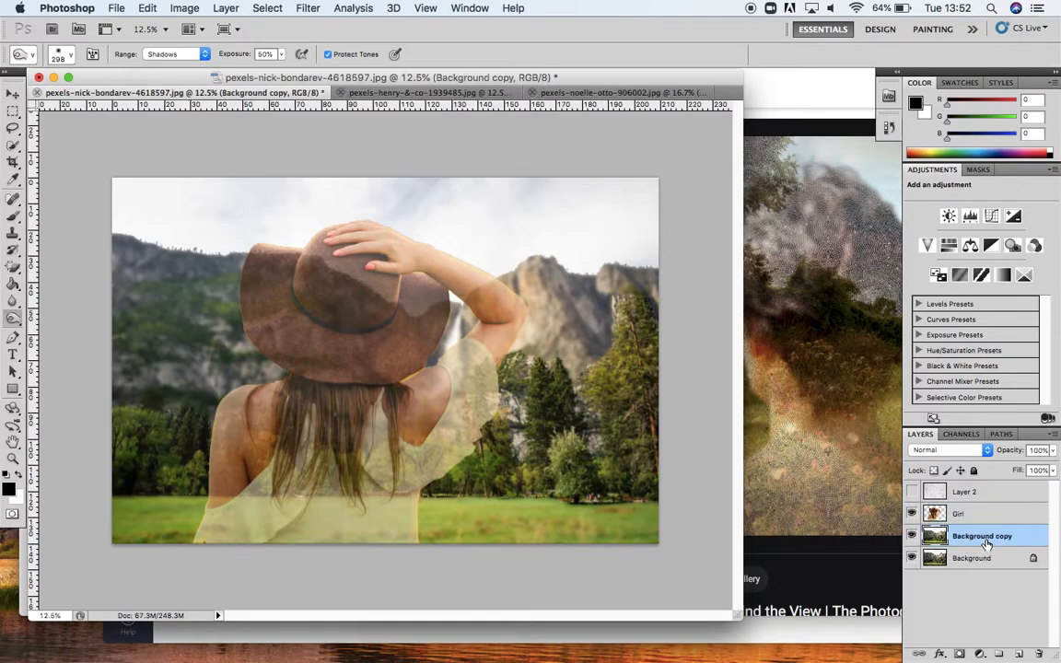
pyautogui.moveTo(121, 461)
pyautogui.mouseDown()
pyautogui.moveTo(123, 444)
pyautogui.moveTo(147, 431)
pyautogui.moveTo(157, 470)
pyautogui.moveTo(186, 433)
pyautogui.moveTo(182, 465)
pyautogui.moveTo(123, 450)
pyautogui.moveTo(136, 410)
pyautogui.moveTo(122, 373)
pyautogui.mouseUp()
pyautogui.moveTo(499, 488)
pyautogui.mouseDown()
pyautogui.moveTo(542, 399)
pyautogui.moveTo(563, 438)
pyautogui.moveTo(561, 404)
pyautogui.moveTo(573, 409)
pyautogui.moveTo(602, 489)
pyautogui.moveTo(577, 483)
pyautogui.moveTo(608, 430)
pyautogui.moveTo(629, 451)
pyautogui.moveTo(638, 501)
pyautogui.moveTo(623, 444)
pyautogui.moveTo(660, 445)
pyautogui.moveTo(644, 384)
pyautogui.moveTo(636, 387)
pyautogui.moveTo(638, 363)
pyautogui.moveTo(531, 490)
pyautogui.moveTo(423, 502)
pyautogui.moveTo(443, 489)
pyautogui.moveTo(661, 503)
pyautogui.moveTo(646, 466)
pyautogui.moveTo(646, 410)
pyautogui.mouseUp()
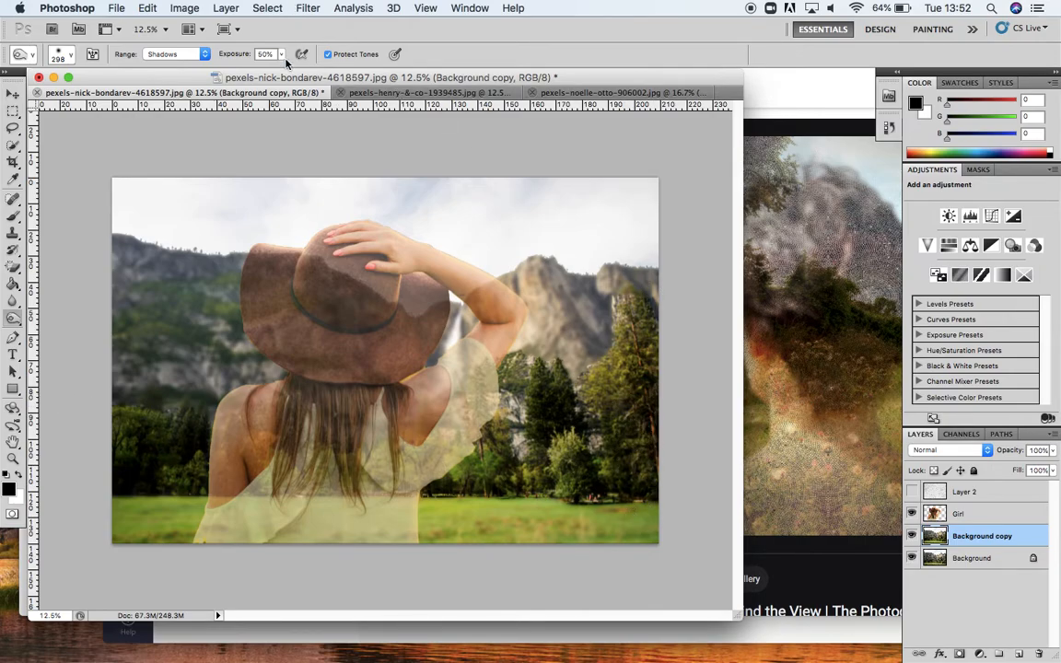
# Step: At 18% exposure, burn the left hillside, then the right trees with the range set to Midtones
pyautogui.moveTo(281, 54); pyautogui.dragTo(260, 66)
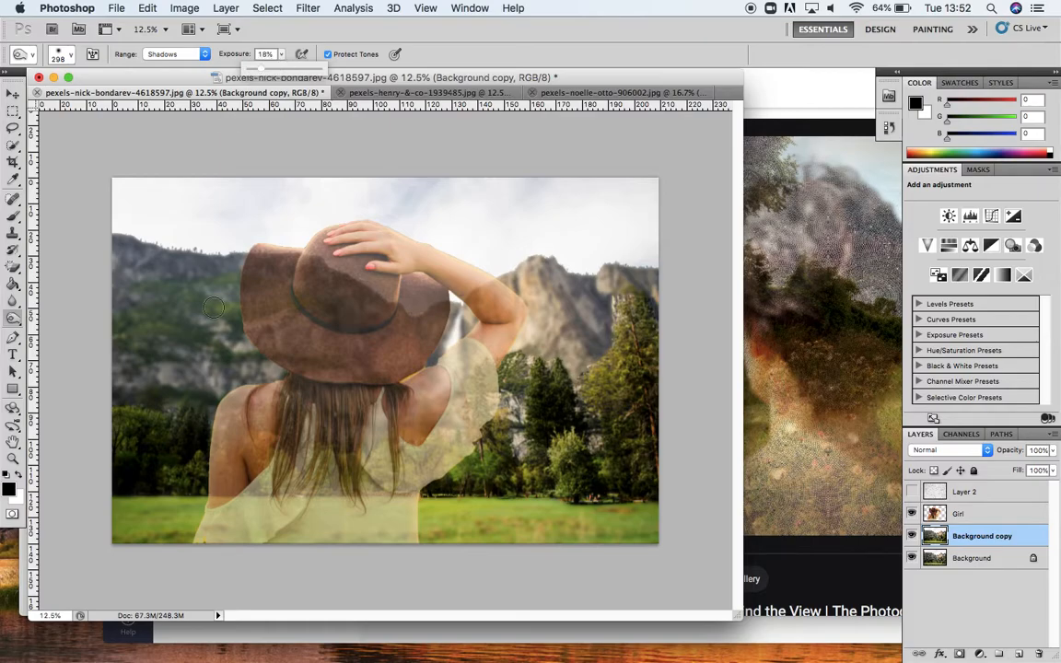
pyautogui.moveTo(125, 309)
pyautogui.mouseDown()
pyautogui.moveTo(174, 334)
pyautogui.moveTo(162, 315)
pyautogui.moveTo(223, 340)
pyautogui.moveTo(140, 327)
pyautogui.moveTo(192, 310)
pyautogui.moveTo(206, 293)
pyautogui.moveTo(248, 307)
pyautogui.moveTo(246, 354)
pyautogui.moveTo(284, 370)
pyautogui.mouseUp()
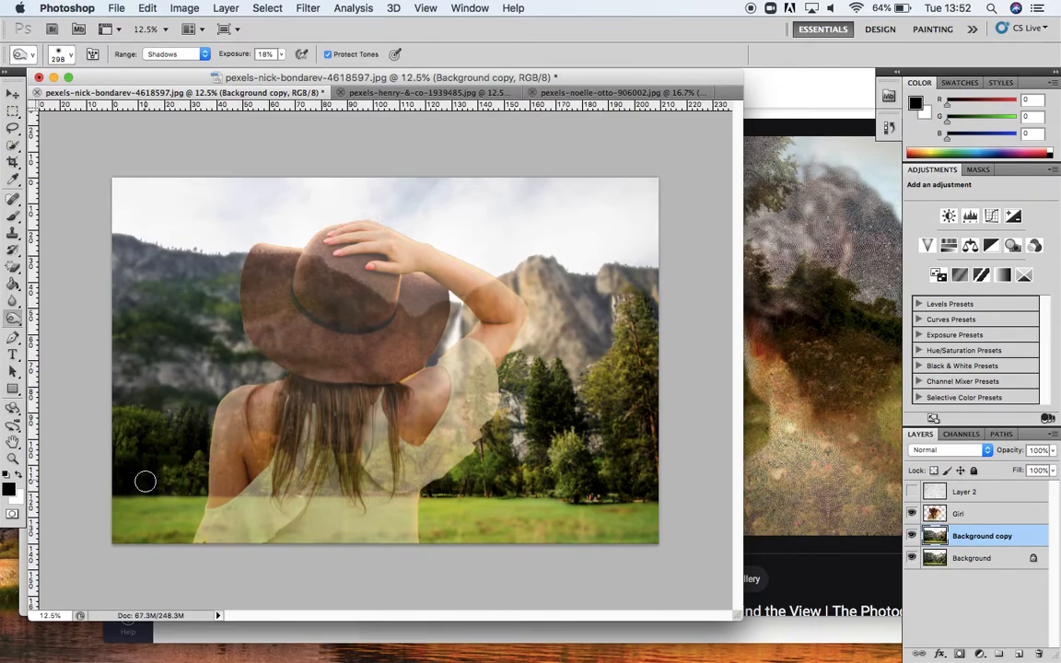
pyautogui.click(205, 56)
pyautogui.click(162, 70)
pyautogui.moveTo(569, 304)
pyautogui.mouseDown()
pyautogui.moveTo(583, 269)
pyautogui.moveTo(585, 320)
pyautogui.moveTo(595, 312)
pyautogui.moveTo(601, 339)
pyautogui.moveTo(568, 355)
pyautogui.moveTo(533, 281)
pyautogui.moveTo(579, 299)
pyautogui.moveTo(641, 275)
pyautogui.moveTo(531, 328)
pyautogui.moveTo(517, 349)
pyautogui.moveTo(548, 341)
pyautogui.moveTo(604, 390)
pyautogui.mouseUp()
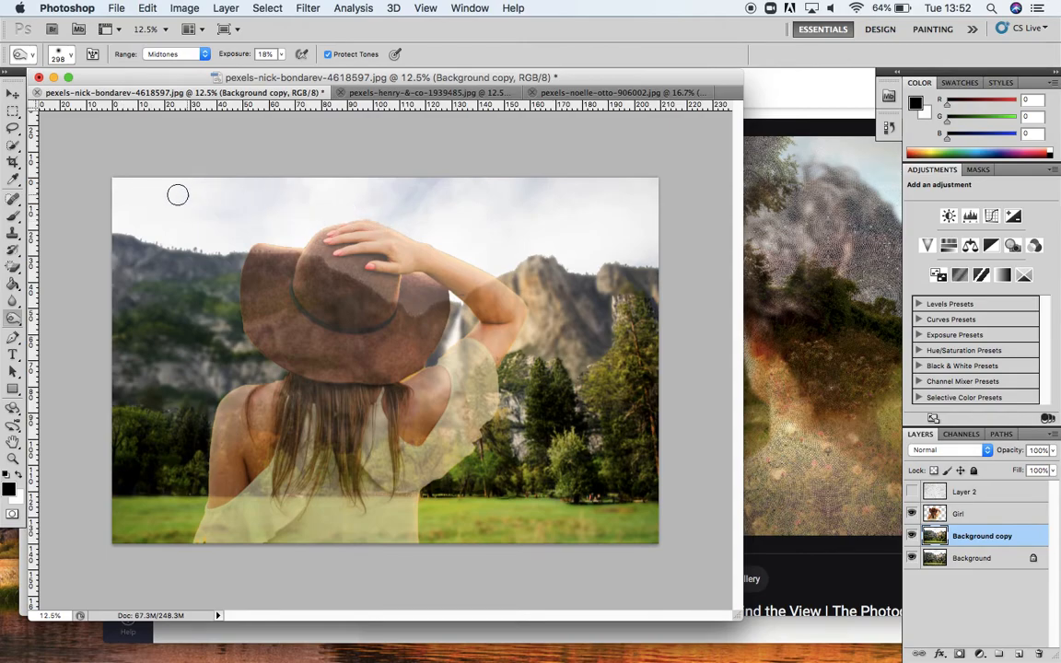
# Step: Burn the upper-left sky in Highlights range, then step back one history state to undo it
pyautogui.click(204, 55)
pyautogui.click(174, 56)
pyautogui.moveTo(176, 183)
pyautogui.mouseDown()
pyautogui.moveTo(205, 188)
pyautogui.moveTo(89, 196)
pyautogui.moveTo(197, 198)
pyautogui.moveTo(99, 208)
pyautogui.moveTo(208, 217)
pyautogui.moveTo(113, 214)
pyautogui.moveTo(154, 237)
pyautogui.moveTo(266, 236)
pyautogui.mouseUp()
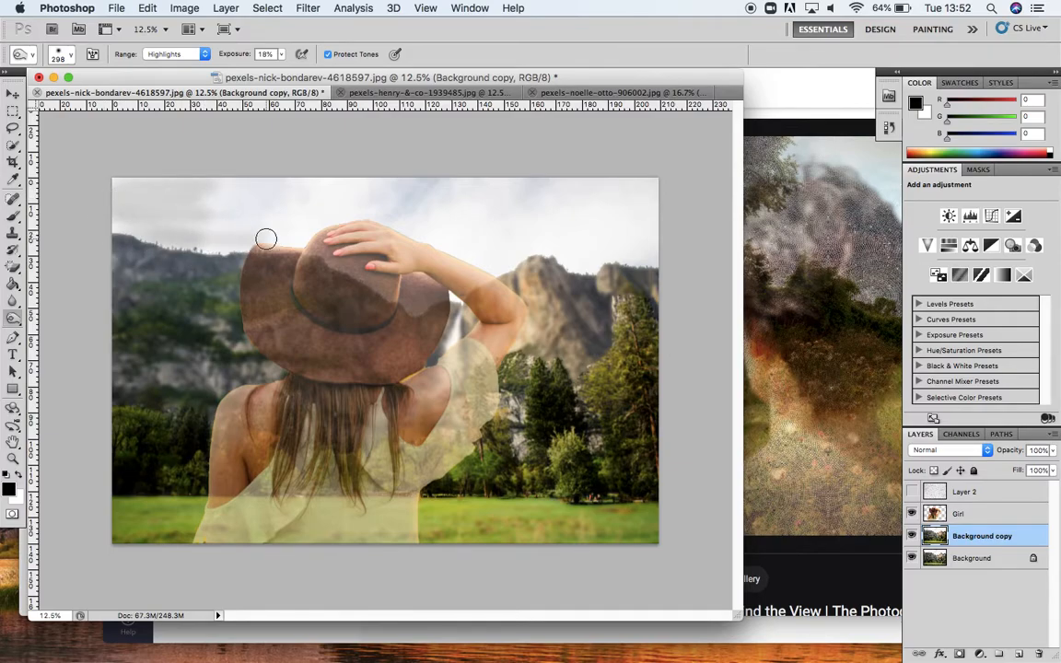
pyautogui.click(889, 132)
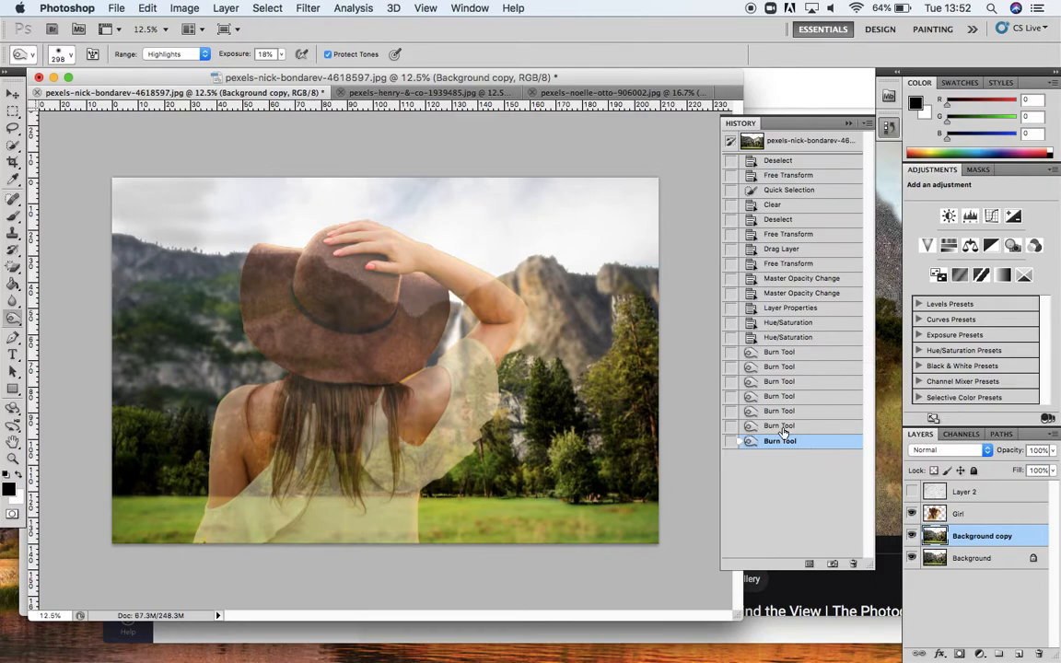
pyautogui.click(781, 427)
pyautogui.click(849, 125)
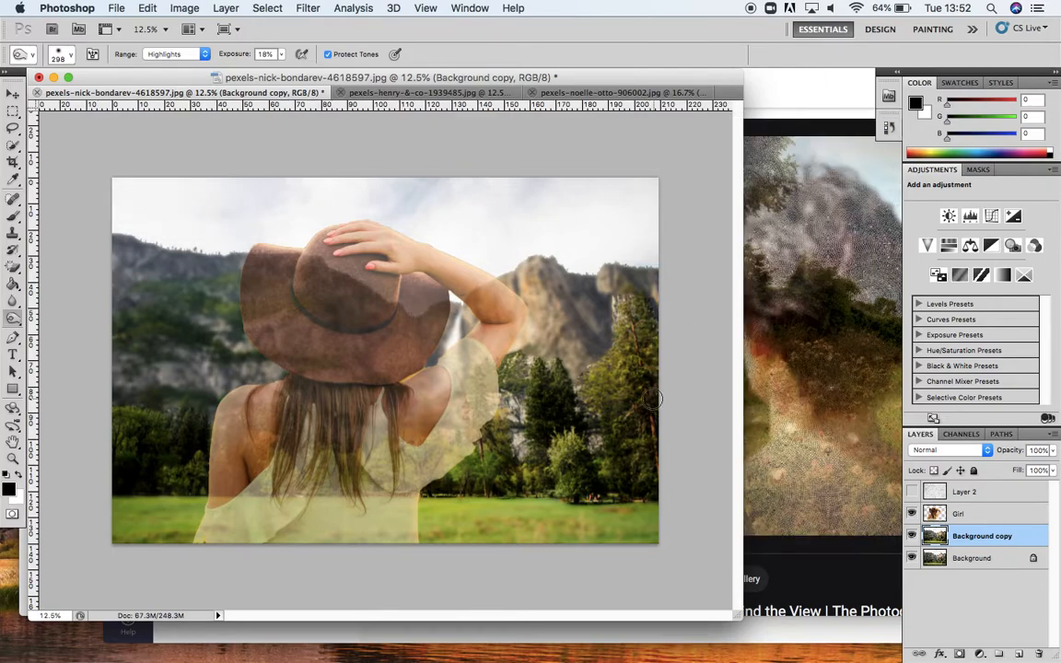
# Step: On the Girl layer, burn the hat and hair with Shadows range at 30% exposure
pyautogui.click(987, 521)
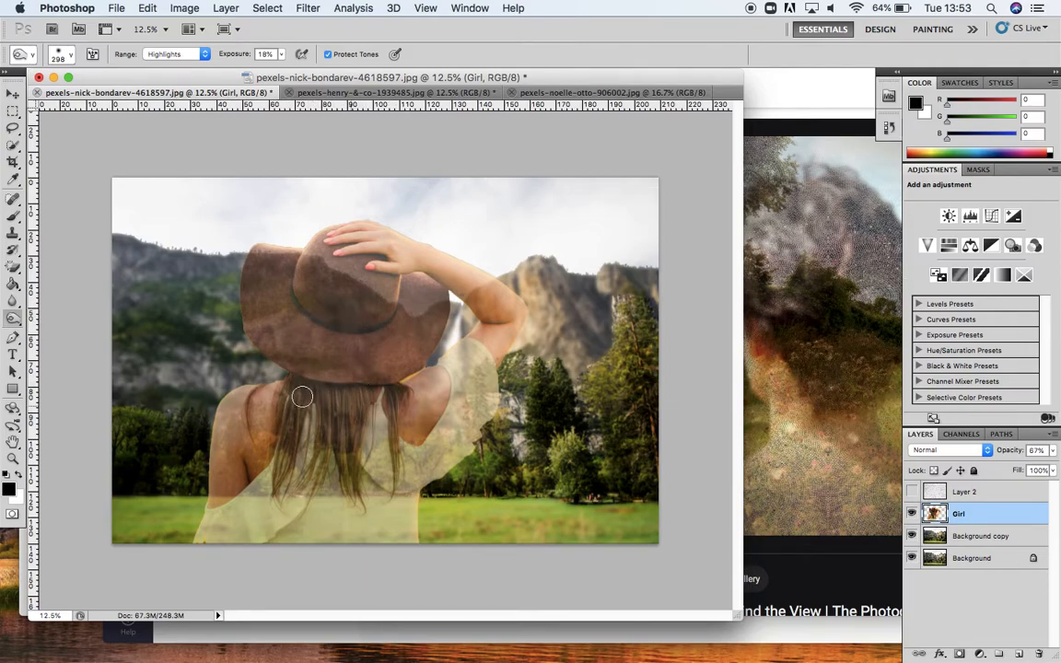
pyautogui.moveTo(380, 339)
pyautogui.mouseDown()
pyautogui.moveTo(311, 302)
pyautogui.moveTo(421, 330)
pyautogui.moveTo(299, 324)
pyautogui.mouseUp()
pyautogui.click(203, 57)
pyautogui.click(164, 35)
pyautogui.click(281, 55)
pyautogui.moveTo(291, 288)
pyautogui.mouseDown()
pyautogui.moveTo(335, 331)
pyautogui.moveTo(311, 312)
pyautogui.moveTo(394, 323)
pyautogui.moveTo(322, 333)
pyautogui.moveTo(280, 296)
pyautogui.moveTo(372, 317)
pyautogui.moveTo(277, 305)
pyautogui.moveTo(286, 273)
pyautogui.moveTo(334, 332)
pyautogui.moveTo(382, 317)
pyautogui.moveTo(353, 348)
pyautogui.moveTo(394, 326)
pyautogui.mouseUp()
pyautogui.moveTo(310, 286)
pyautogui.mouseDown()
pyautogui.moveTo(342, 315)
pyautogui.moveTo(333, 283)
pyautogui.moveTo(369, 321)
pyautogui.moveTo(400, 319)
pyautogui.moveTo(415, 338)
pyautogui.moveTo(436, 312)
pyautogui.moveTo(411, 325)
pyautogui.moveTo(289, 265)
pyautogui.moveTo(258, 267)
pyautogui.moveTo(315, 271)
pyautogui.moveTo(404, 343)
pyautogui.moveTo(433, 331)
pyautogui.moveTo(429, 314)
pyautogui.moveTo(427, 343)
pyautogui.moveTo(324, 278)
pyautogui.moveTo(266, 274)
pyautogui.moveTo(386, 328)
pyautogui.moveTo(453, 337)
pyautogui.moveTo(364, 323)
pyautogui.moveTo(272, 284)
pyautogui.moveTo(432, 343)
pyautogui.moveTo(421, 356)
pyautogui.moveTo(379, 348)
pyautogui.moveTo(423, 376)
pyautogui.mouseUp()
pyautogui.moveTo(297, 388)
pyautogui.mouseDown()
pyautogui.moveTo(288, 443)
pyautogui.moveTo(292, 419)
pyautogui.moveTo(310, 412)
pyautogui.moveTo(319, 451)
pyautogui.moveTo(328, 394)
pyautogui.moveTo(347, 462)
pyautogui.moveTo(369, 404)
pyautogui.moveTo(389, 392)
pyautogui.moveTo(393, 464)
pyautogui.moveTo(353, 391)
pyautogui.moveTo(301, 383)
pyautogui.moveTo(371, 389)
pyautogui.moveTo(342, 416)
pyautogui.moveTo(388, 393)
pyautogui.moveTo(398, 460)
pyautogui.moveTo(393, 394)
pyautogui.moveTo(291, 384)
pyautogui.moveTo(277, 398)
pyautogui.moveTo(393, 403)
pyautogui.mouseUp()
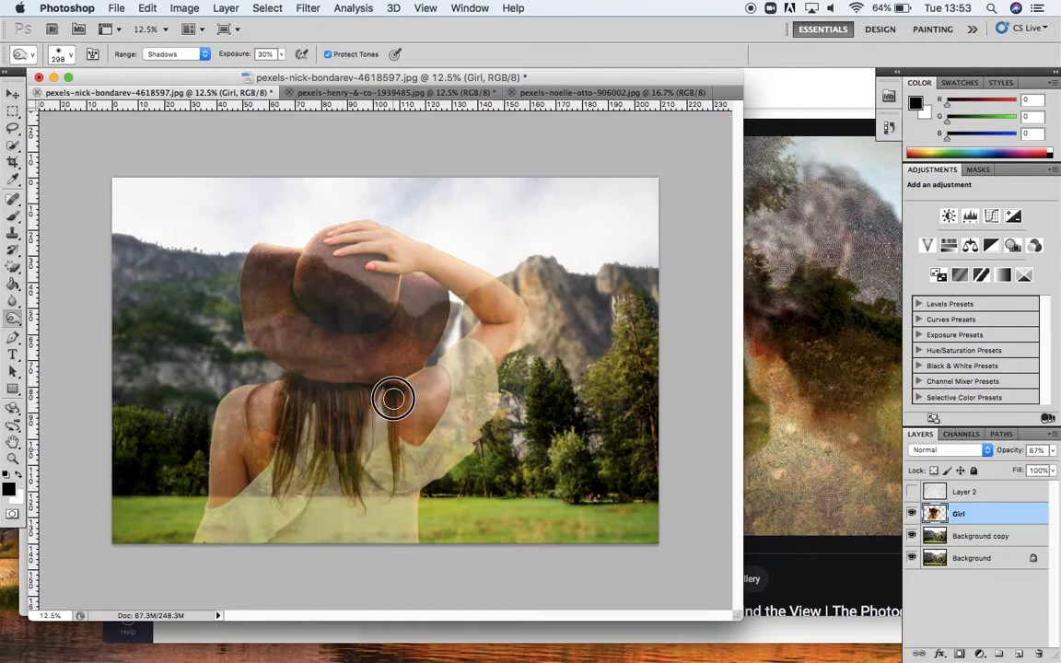
# Step: Switch the range to Midtones and burn the girl's raised arm and lower dress
pyautogui.click(205, 55)
pyautogui.click(166, 63)
pyautogui.moveTo(481, 297)
pyautogui.mouseDown()
pyautogui.moveTo(519, 335)
pyautogui.moveTo(422, 259)
pyautogui.moveTo(503, 306)
pyautogui.moveTo(494, 357)
pyautogui.mouseUp()
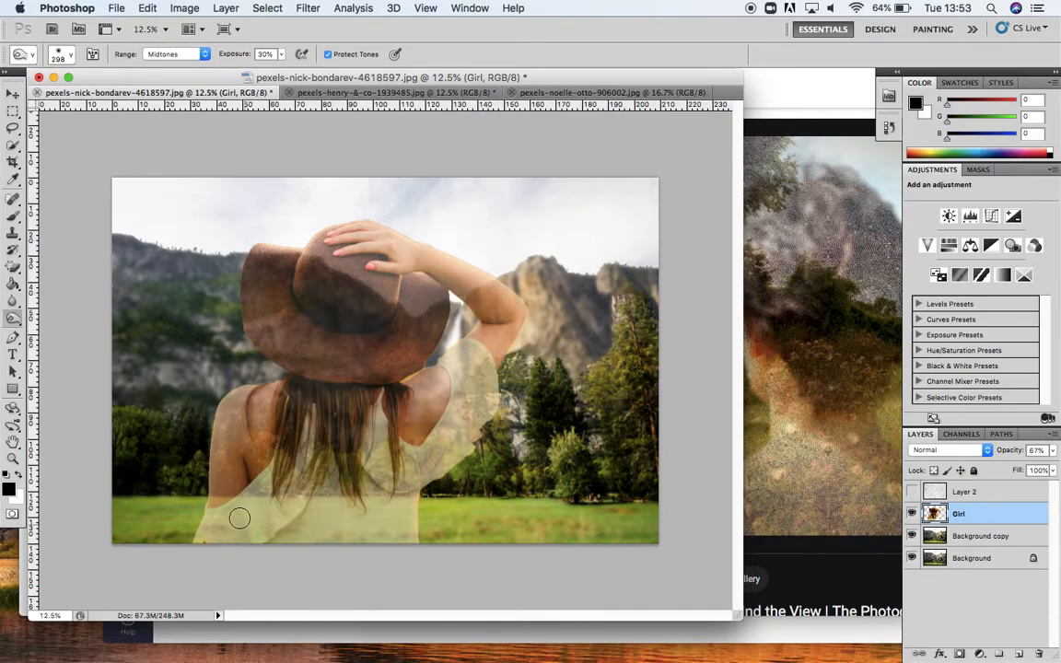
pyautogui.moveTo(417, 480)
pyautogui.mouseDown()
pyautogui.moveTo(380, 480)
pyautogui.moveTo(430, 463)
pyautogui.moveTo(400, 459)
pyautogui.moveTo(430, 488)
pyautogui.moveTo(484, 429)
pyautogui.moveTo(422, 469)
pyautogui.moveTo(411, 534)
pyautogui.moveTo(410, 486)
pyautogui.moveTo(398, 500)
pyautogui.moveTo(366, 462)
pyautogui.moveTo(264, 489)
pyautogui.moveTo(246, 520)
pyautogui.moveTo(274, 523)
pyautogui.mouseUp()
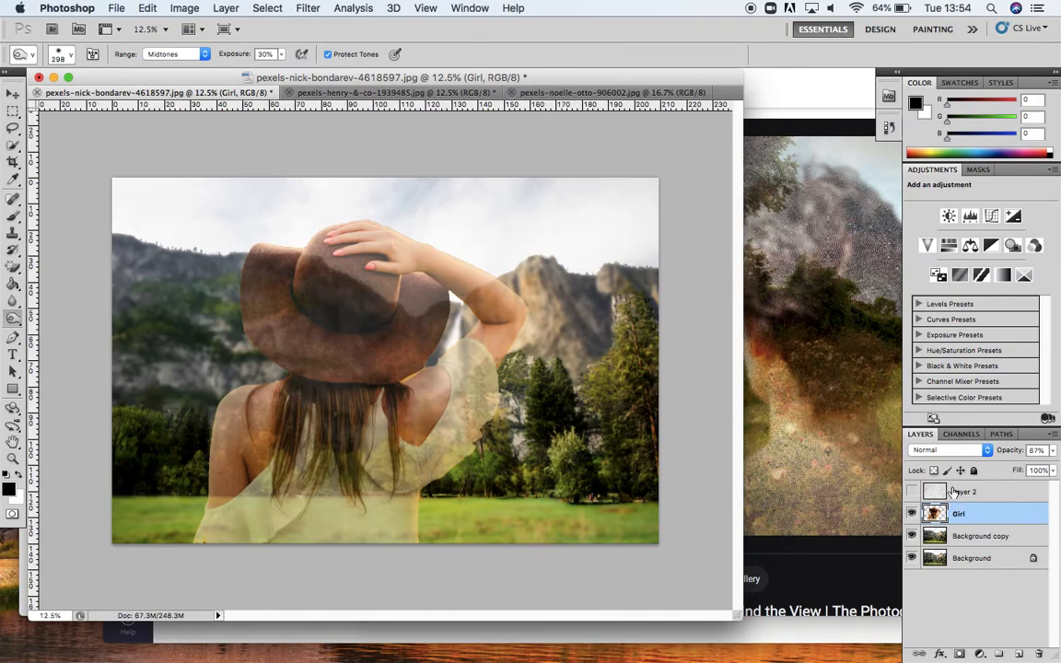
# Step: Show Layer 2 and burn the top-left sky corner of the Girl layer
pyautogui.click(912, 492)
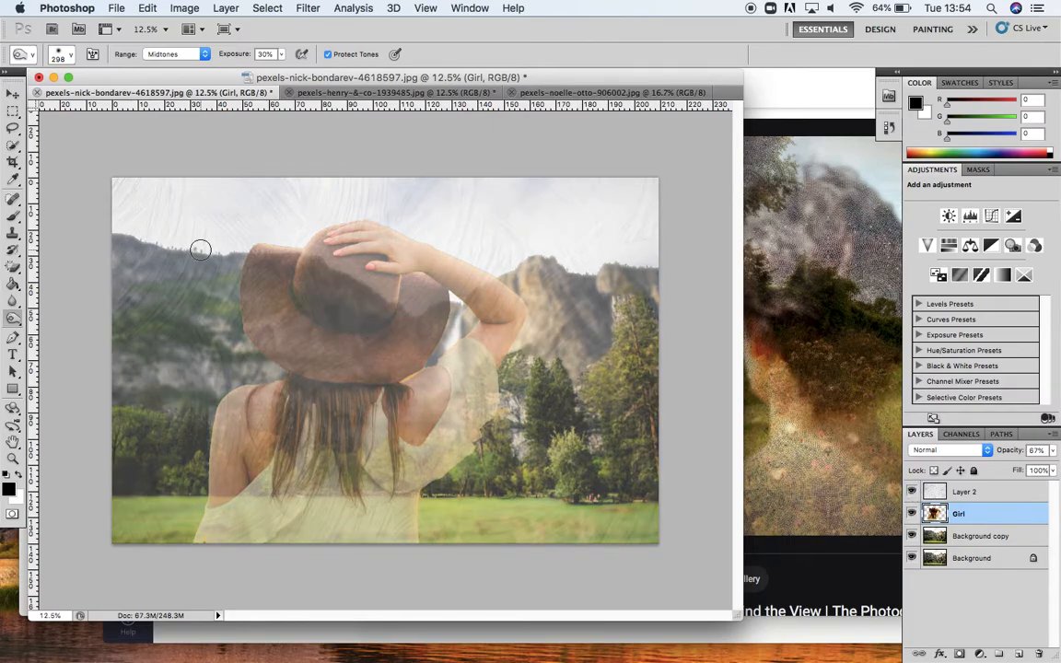
pyautogui.click(205, 55)
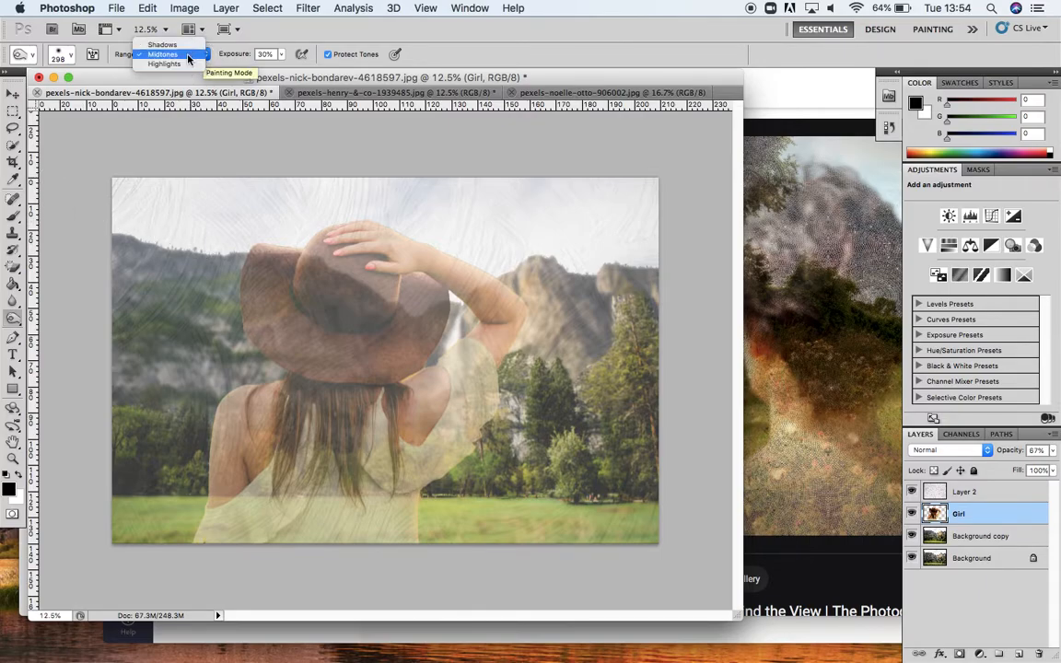
pyautogui.click(193, 55)
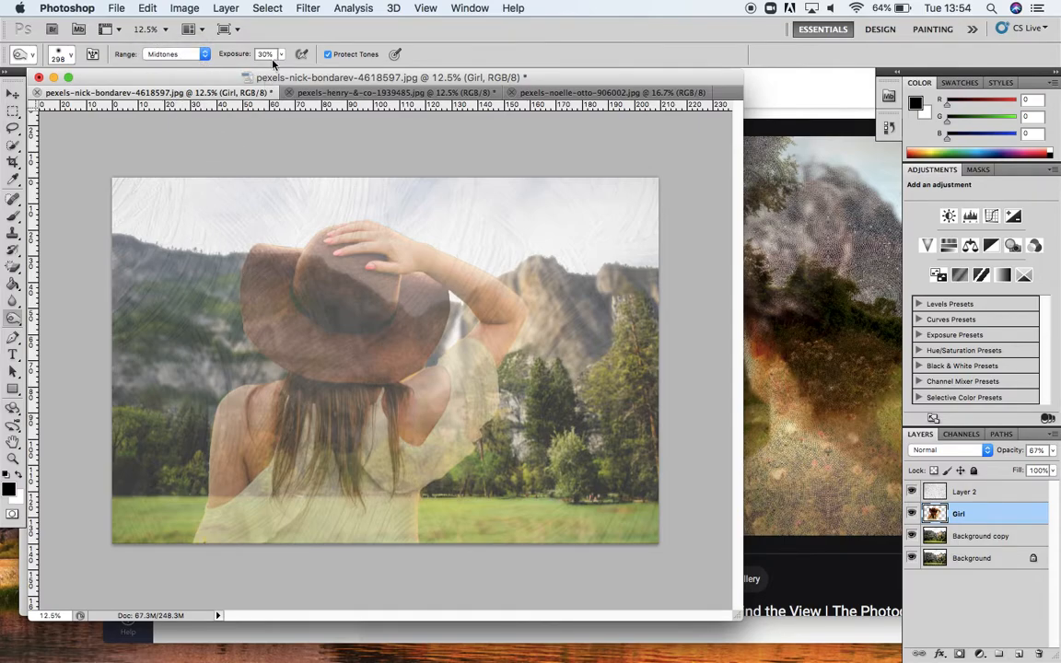
pyautogui.moveTo(119, 182)
pyautogui.mouseDown()
pyautogui.moveTo(113, 233)
pyautogui.moveTo(136, 187)
pyautogui.moveTo(129, 229)
pyautogui.moveTo(161, 191)
pyautogui.mouseUp()
# Step: Select Layer 2 and burn its left side, hat and arm areas at 57% exposure
pyautogui.click(984, 494)
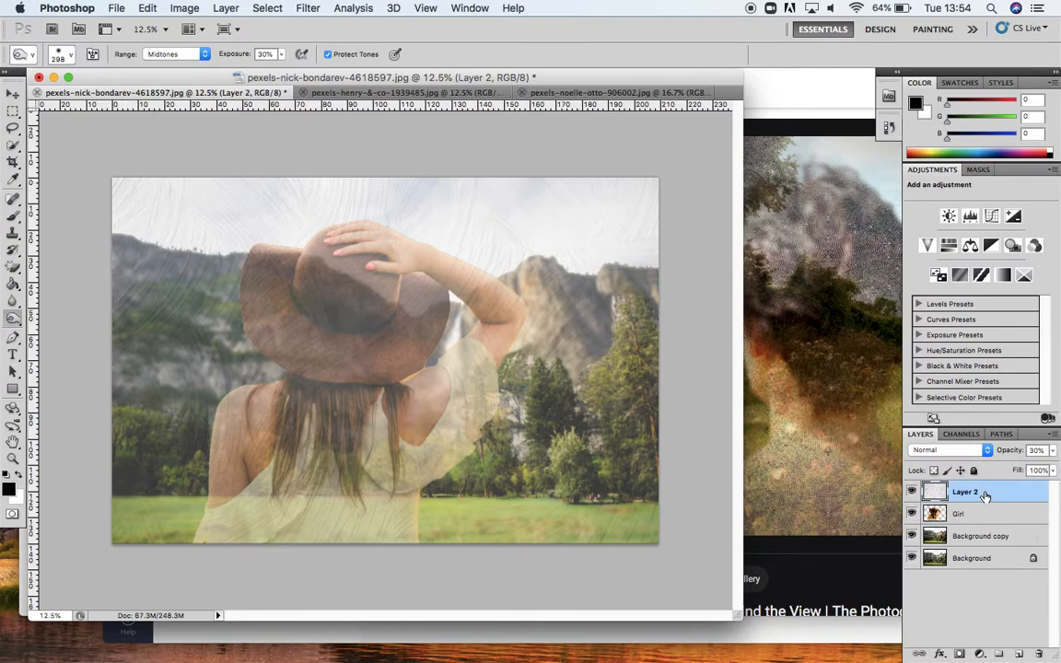
pyautogui.moveTo(122, 211)
pyautogui.mouseDown()
pyautogui.moveTo(133, 232)
pyautogui.moveTo(153, 206)
pyautogui.moveTo(185, 200)
pyautogui.moveTo(145, 334)
pyautogui.moveTo(149, 389)
pyautogui.moveTo(221, 335)
pyautogui.moveTo(170, 339)
pyautogui.mouseUp()
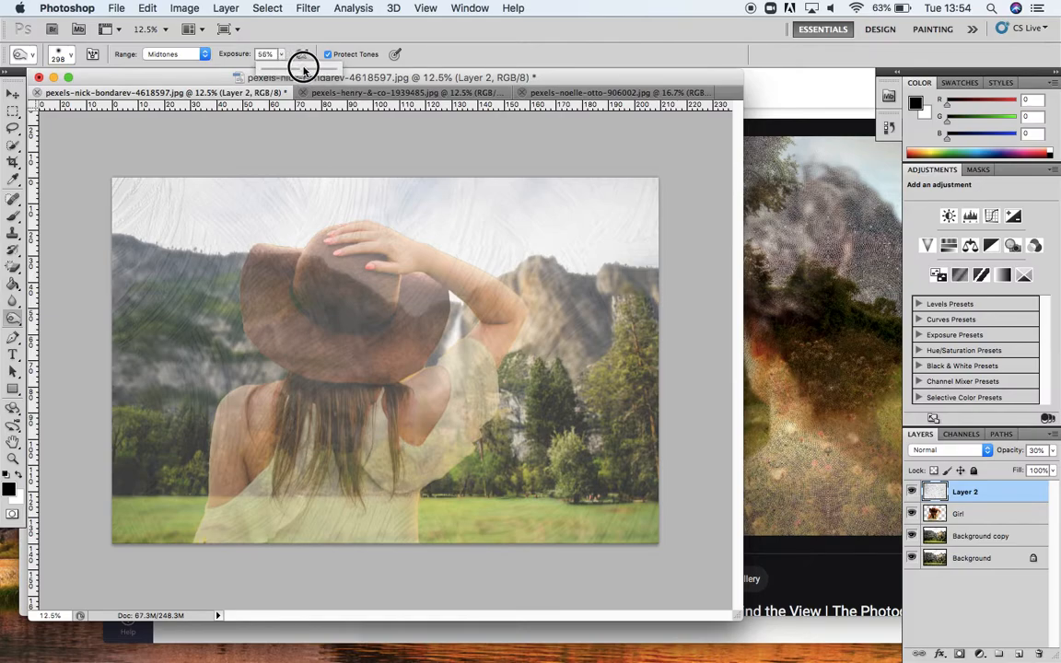
pyautogui.moveTo(127, 166)
pyautogui.mouseDown()
pyautogui.moveTo(121, 214)
pyautogui.moveTo(130, 208)
pyautogui.moveTo(121, 247)
pyautogui.moveTo(160, 171)
pyautogui.moveTo(123, 275)
pyautogui.moveTo(171, 238)
pyautogui.moveTo(130, 333)
pyautogui.moveTo(181, 201)
pyautogui.moveTo(147, 361)
pyautogui.moveTo(200, 206)
pyautogui.moveTo(192, 279)
pyautogui.moveTo(208, 285)
pyautogui.moveTo(191, 196)
pyautogui.moveTo(196, 227)
pyautogui.moveTo(192, 207)
pyautogui.moveTo(170, 200)
pyautogui.moveTo(158, 320)
pyautogui.moveTo(212, 254)
pyautogui.moveTo(227, 265)
pyautogui.moveTo(227, 300)
pyautogui.mouseUp()
pyautogui.moveTo(358, 301)
pyautogui.mouseDown()
pyautogui.moveTo(398, 324)
pyautogui.moveTo(392, 292)
pyautogui.moveTo(408, 337)
pyautogui.moveTo(409, 301)
pyautogui.moveTo(392, 334)
pyautogui.moveTo(414, 345)
pyautogui.moveTo(430, 304)
pyautogui.moveTo(404, 355)
pyautogui.moveTo(420, 309)
pyautogui.mouseUp()
pyautogui.moveTo(468, 275)
pyautogui.mouseDown()
pyautogui.moveTo(516, 308)
pyautogui.moveTo(459, 281)
pyautogui.moveTo(493, 329)
pyautogui.mouseUp()
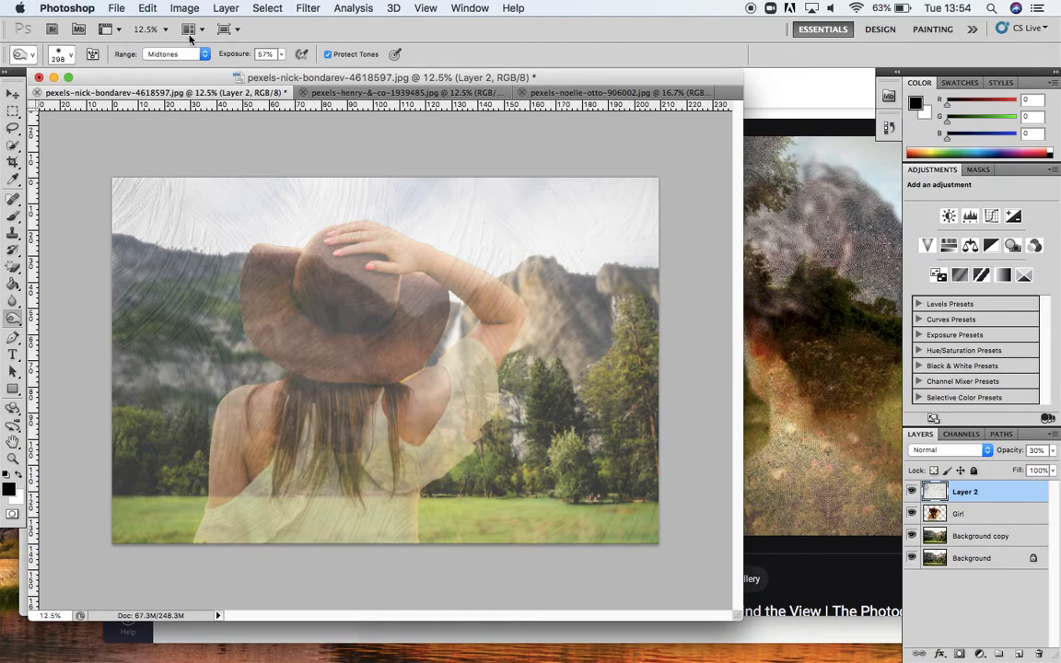
# Step: Set the range to Highlights and burn Layer 2 over the arm and lower back
pyautogui.click(206, 55)
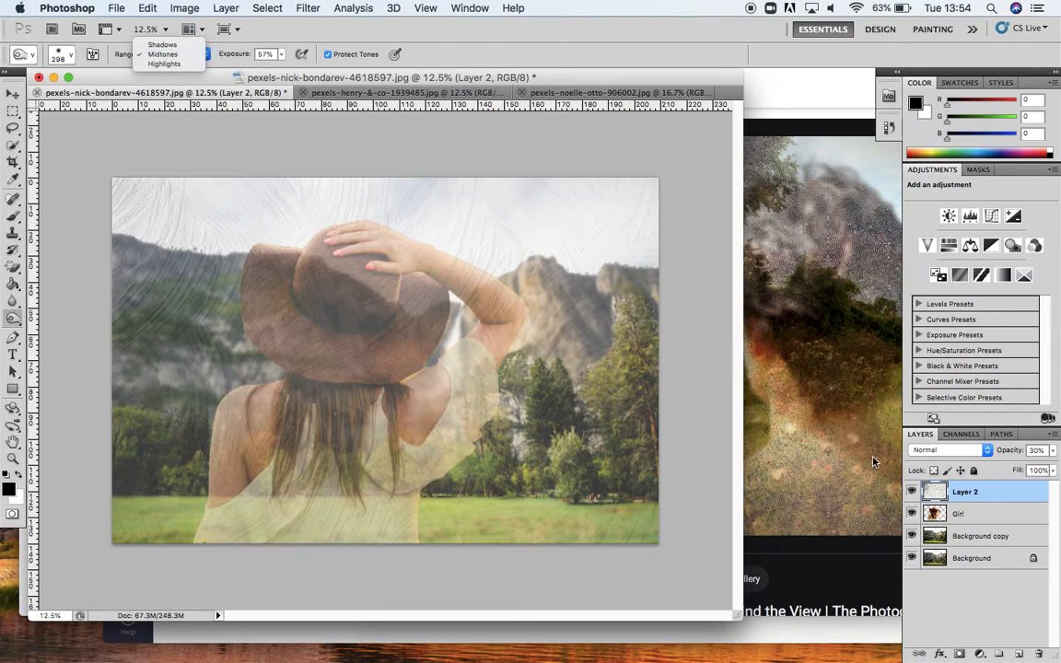
pyautogui.click(167, 64)
pyautogui.moveTo(509, 305)
pyautogui.mouseDown()
pyautogui.moveTo(505, 294)
pyautogui.moveTo(500, 322)
pyautogui.moveTo(456, 278)
pyautogui.moveTo(501, 308)
pyautogui.moveTo(457, 378)
pyautogui.mouseUp()
pyautogui.moveTo(369, 439)
pyautogui.mouseDown()
pyautogui.moveTo(400, 435)
pyautogui.moveTo(469, 435)
pyautogui.moveTo(475, 387)
pyautogui.moveTo(428, 485)
pyautogui.moveTo(410, 478)
pyautogui.moveTo(326, 495)
pyautogui.mouseUp()
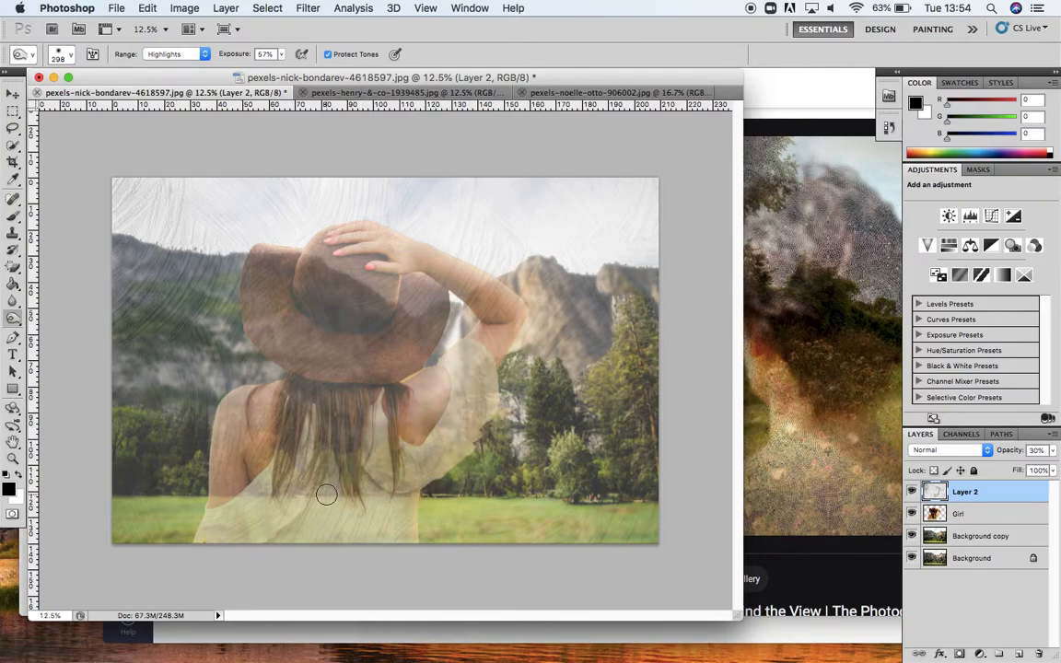
# Step: Switch to the Dodge tool with a 370 px brush at Midtones, 50% exposure, and dodge Layer 2 over the hat, back and scene
pyautogui.moveTo(15, 325); pyautogui.dragTo(54, 323)
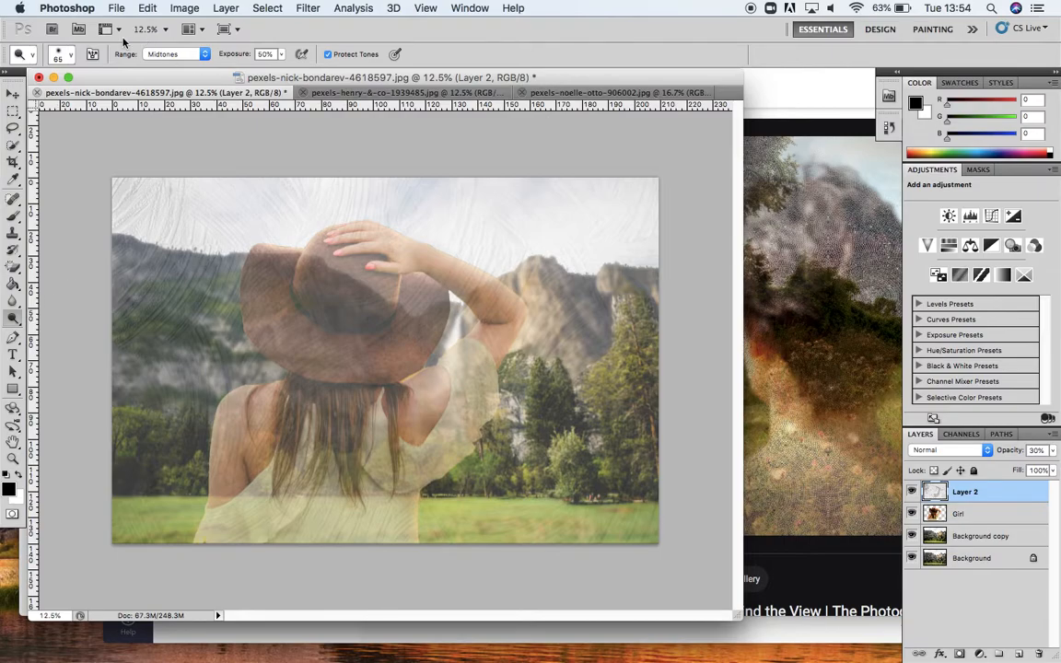
pyautogui.click(72, 57)
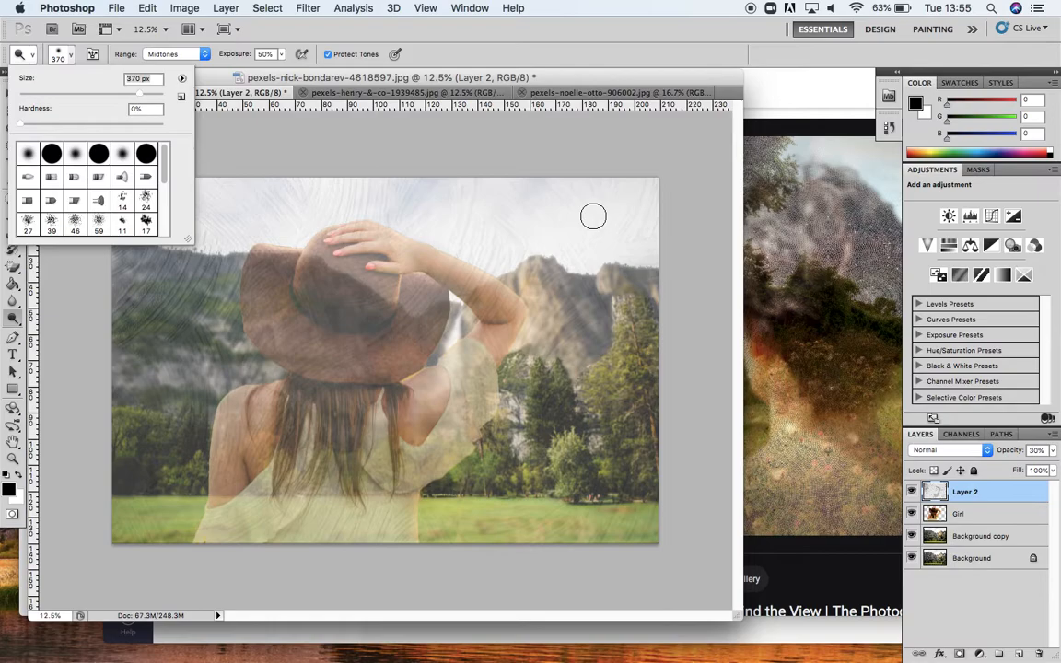
pyautogui.click(206, 55)
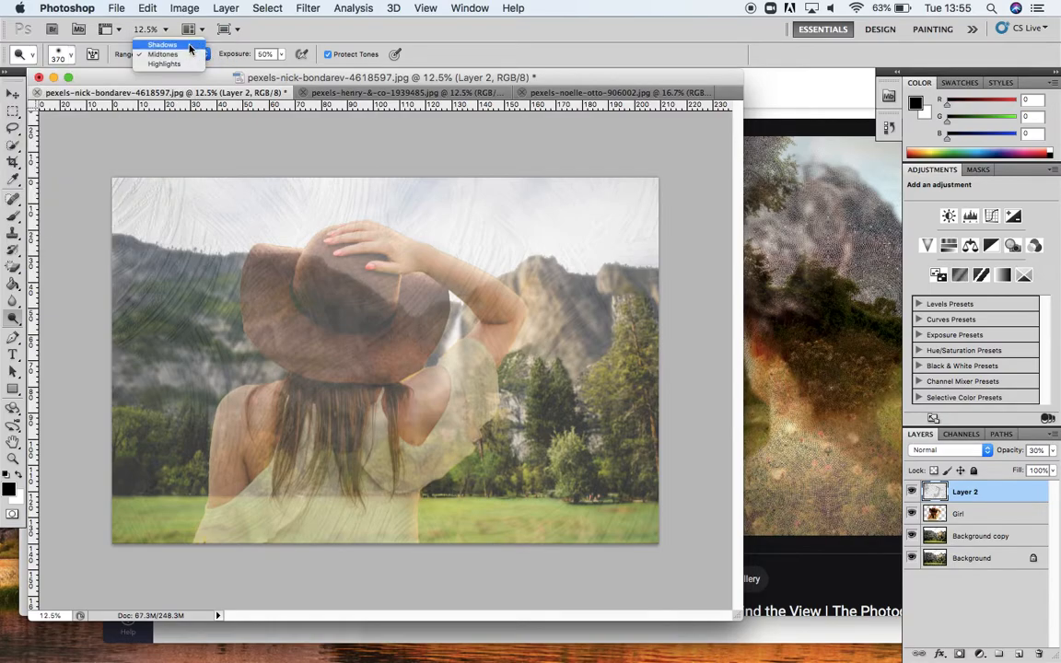
pyautogui.click(274, 57)
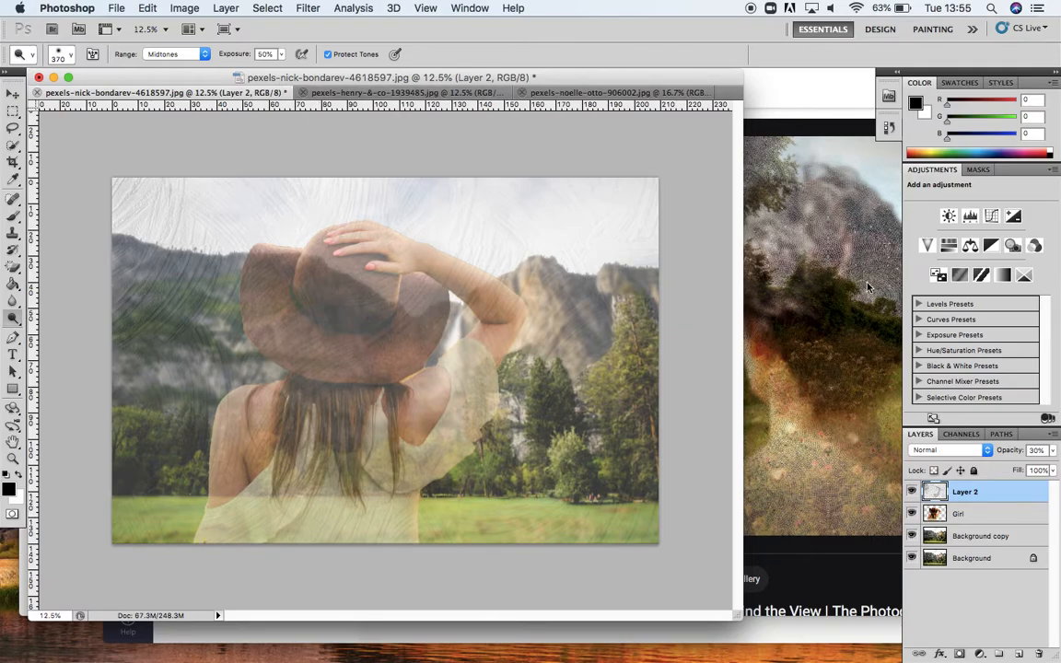
pyautogui.moveTo(303, 366)
pyautogui.mouseDown()
pyautogui.moveTo(248, 280)
pyautogui.moveTo(277, 308)
pyautogui.moveTo(283, 337)
pyautogui.moveTo(328, 364)
pyautogui.moveTo(385, 359)
pyautogui.mouseUp()
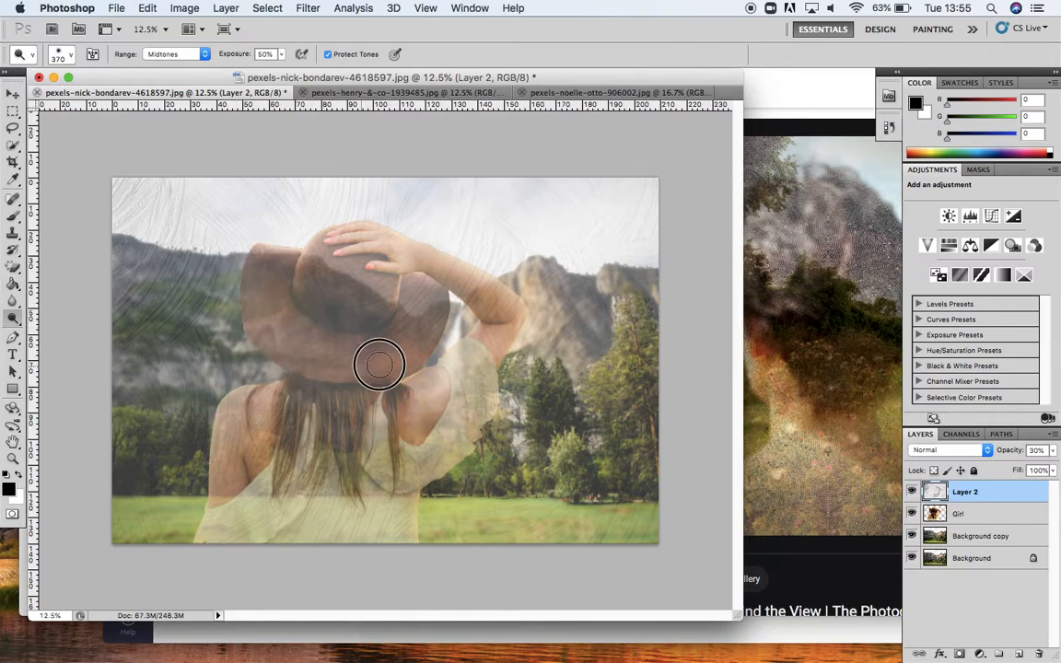
pyautogui.moveTo(246, 409)
pyautogui.mouseDown()
pyautogui.moveTo(224, 455)
pyautogui.moveTo(237, 393)
pyautogui.moveTo(231, 463)
pyautogui.moveTo(204, 456)
pyautogui.moveTo(261, 378)
pyautogui.moveTo(265, 431)
pyautogui.moveTo(256, 440)
pyautogui.moveTo(518, 437)
pyautogui.moveTo(467, 400)
pyautogui.moveTo(497, 383)
pyautogui.moveTo(508, 332)
pyautogui.moveTo(490, 284)
pyautogui.moveTo(513, 328)
pyautogui.moveTo(501, 334)
pyautogui.moveTo(543, 296)
pyautogui.moveTo(571, 246)
pyautogui.moveTo(584, 251)
pyautogui.moveTo(598, 220)
pyautogui.moveTo(635, 211)
pyautogui.moveTo(647, 219)
pyautogui.moveTo(640, 206)
pyautogui.moveTo(619, 217)
pyautogui.moveTo(539, 200)
pyautogui.moveTo(560, 188)
pyautogui.moveTo(509, 195)
pyautogui.moveTo(643, 260)
pyautogui.moveTo(609, 318)
pyautogui.moveTo(540, 314)
pyautogui.moveTo(586, 308)
pyautogui.moveTo(583, 363)
pyautogui.moveTo(613, 281)
pyautogui.moveTo(658, 341)
pyautogui.moveTo(590, 468)
pyautogui.mouseUp()
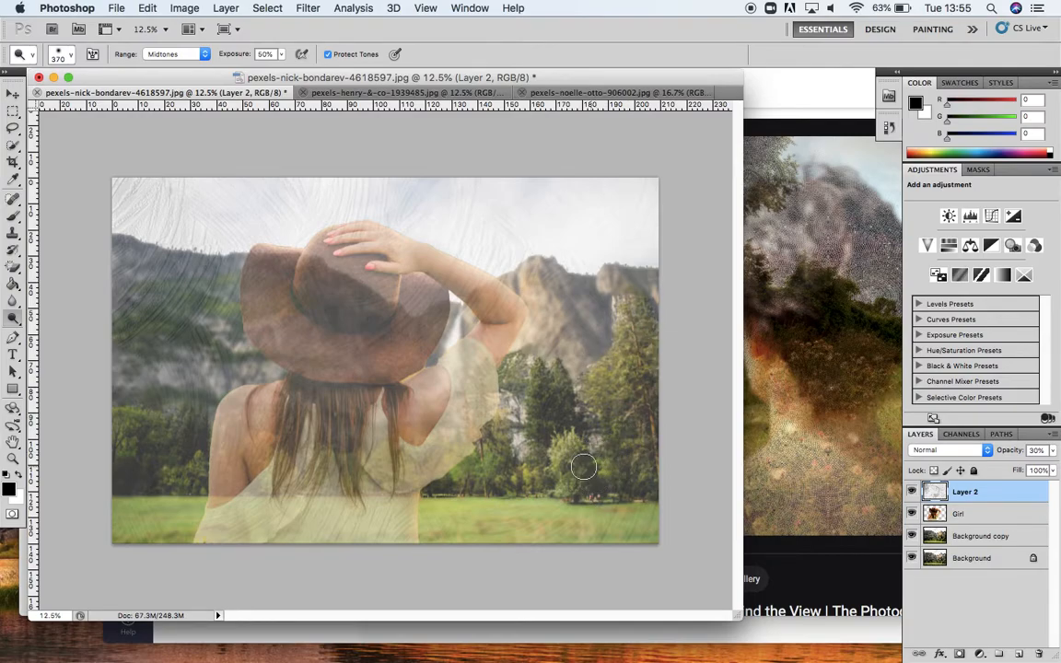
pyautogui.moveTo(178, 251)
pyautogui.mouseDown()
pyautogui.moveTo(130, 391)
pyautogui.moveTo(128, 318)
pyautogui.moveTo(170, 325)
pyautogui.moveTo(119, 459)
pyautogui.moveTo(147, 468)
pyautogui.moveTo(152, 511)
pyautogui.moveTo(127, 526)
pyautogui.moveTo(206, 516)
pyautogui.moveTo(232, 547)
pyautogui.moveTo(307, 494)
pyautogui.moveTo(333, 443)
pyautogui.mouseUp()
pyautogui.moveTo(257, 223)
pyautogui.mouseDown()
pyautogui.moveTo(241, 180)
pyautogui.moveTo(259, 203)
pyautogui.moveTo(307, 209)
pyautogui.moveTo(302, 257)
pyautogui.moveTo(286, 221)
pyautogui.moveTo(325, 199)
pyautogui.moveTo(379, 211)
pyautogui.moveTo(381, 187)
pyautogui.moveTo(426, 179)
pyautogui.moveTo(170, 186)
pyautogui.moveTo(205, 236)
pyautogui.moveTo(189, 302)
pyautogui.moveTo(177, 305)
pyautogui.moveTo(190, 278)
pyautogui.mouseUp()
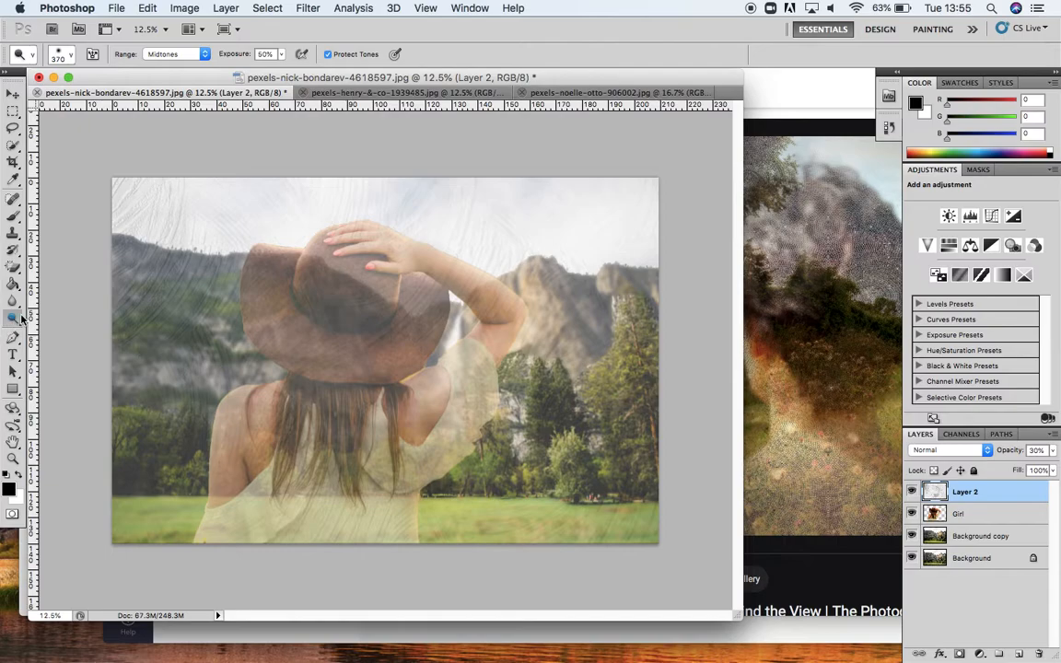
# Step: Return to the Burn tool at Midtones and burn the left and right sides of the Background copy layer
pyautogui.moveTo(22, 318); pyautogui.dragTo(40, 328)
pyautogui.click(206, 54)
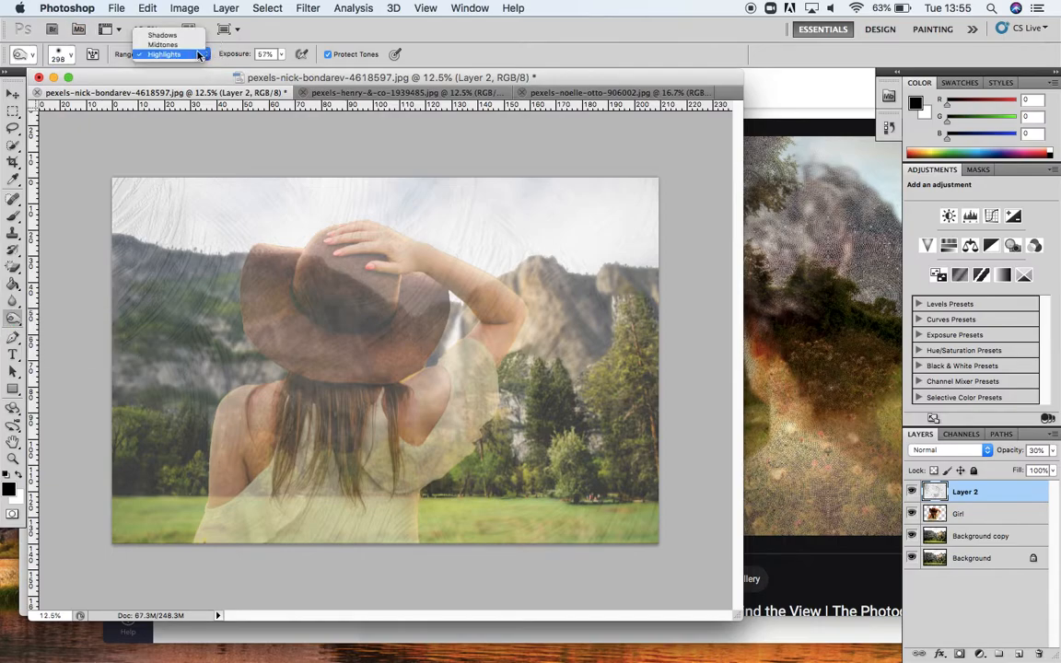
pyautogui.click(175, 44)
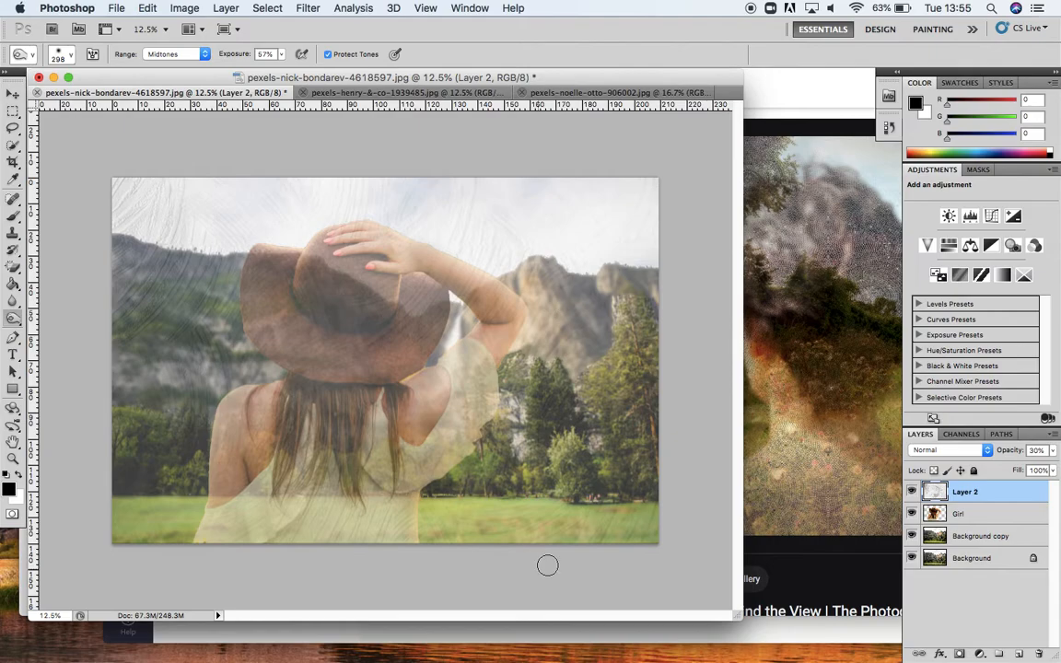
pyautogui.click(1004, 537)
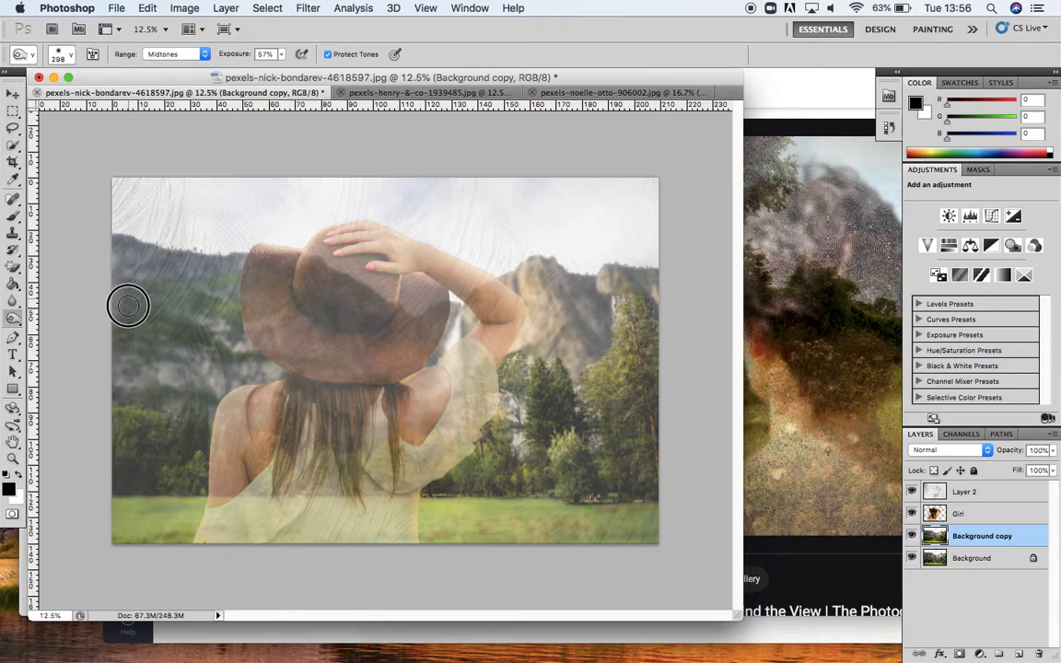
pyautogui.moveTo(136, 330)
pyautogui.mouseDown()
pyautogui.moveTo(129, 371)
pyautogui.moveTo(166, 394)
pyautogui.moveTo(203, 365)
pyautogui.moveTo(159, 387)
pyautogui.moveTo(114, 333)
pyautogui.moveTo(113, 293)
pyautogui.moveTo(124, 413)
pyautogui.moveTo(116, 351)
pyautogui.moveTo(135, 463)
pyautogui.moveTo(148, 459)
pyautogui.moveTo(126, 510)
pyautogui.moveTo(145, 530)
pyautogui.moveTo(128, 539)
pyautogui.moveTo(168, 545)
pyautogui.mouseUp()
pyautogui.moveTo(622, 291)
pyautogui.mouseDown()
pyautogui.moveTo(645, 326)
pyautogui.moveTo(662, 297)
pyautogui.moveTo(658, 439)
pyautogui.moveTo(639, 440)
pyautogui.moveTo(638, 481)
pyautogui.moveTo(604, 490)
pyautogui.moveTo(563, 481)
pyautogui.moveTo(627, 519)
pyautogui.moveTo(590, 525)
pyautogui.moveTo(594, 541)
pyautogui.moveTo(622, 519)
pyautogui.mouseUp()
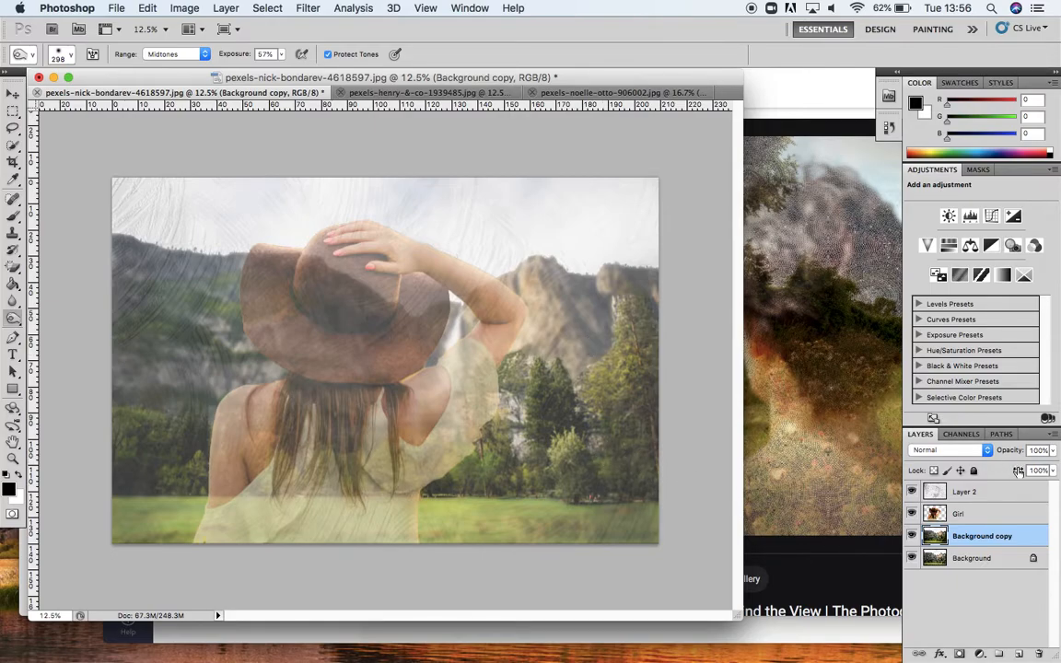
# Step: Select Layer 2 and lower its opacity to 21%
pyautogui.click(989, 491)
pyautogui.click(1051, 451)
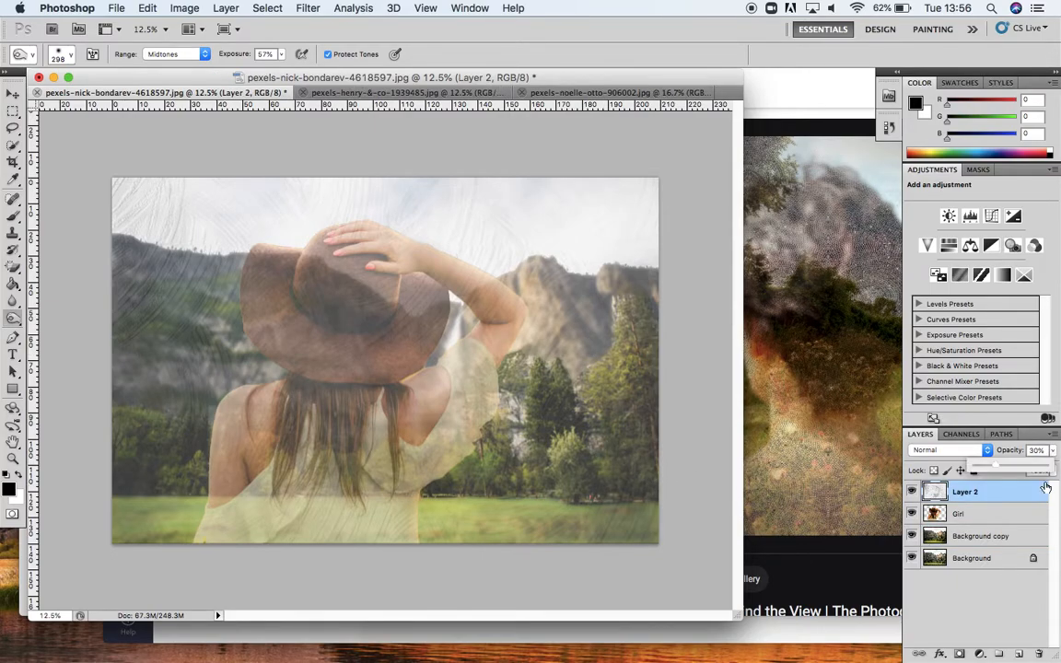
pyautogui.moveTo(998, 471); pyautogui.dragTo(990, 472)
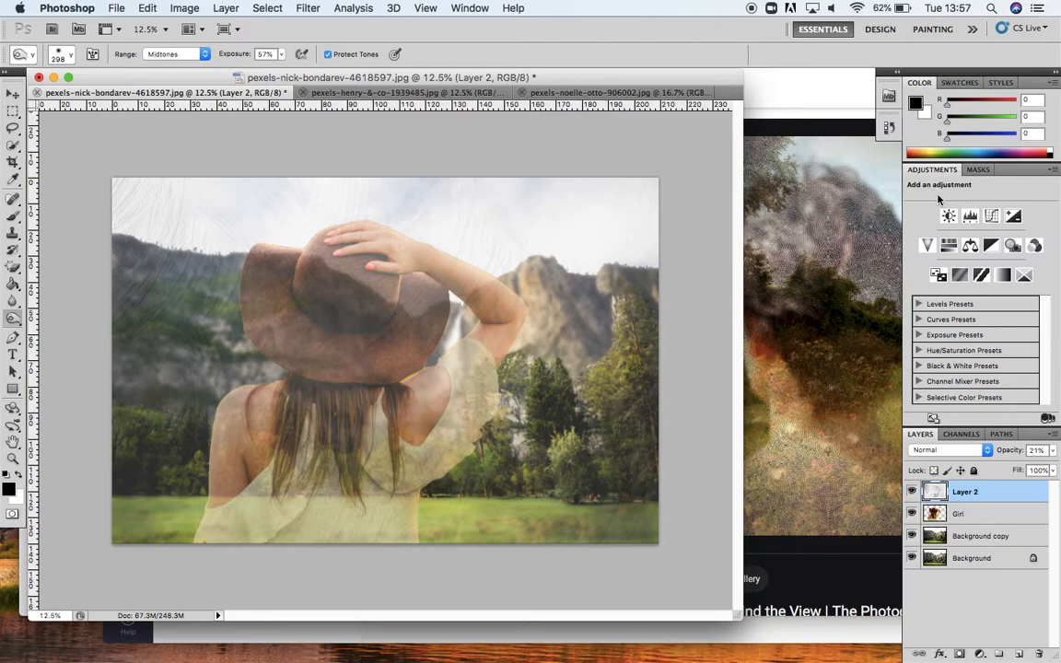
# Step: Add a Photo Filter adjustment layer, trying several filters, and set it to Warming Filter (81)
pyautogui.click(1013, 246)
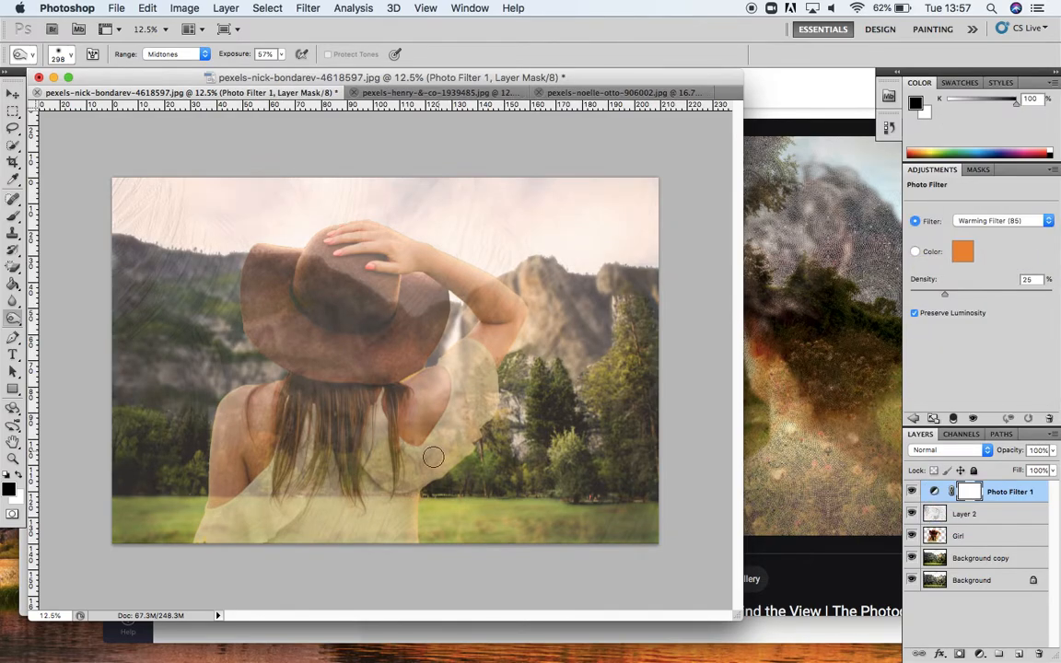
pyautogui.press('p')
pyautogui.press('o')
pyautogui.click(1050, 228)
pyautogui.click(1050, 243)
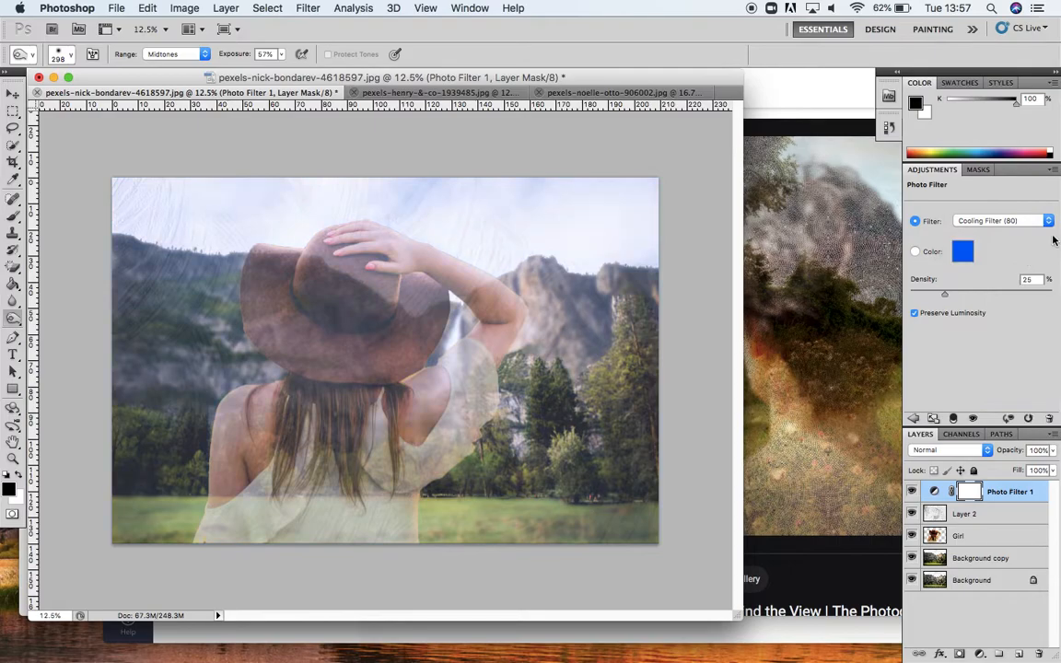
pyautogui.click(1048, 223)
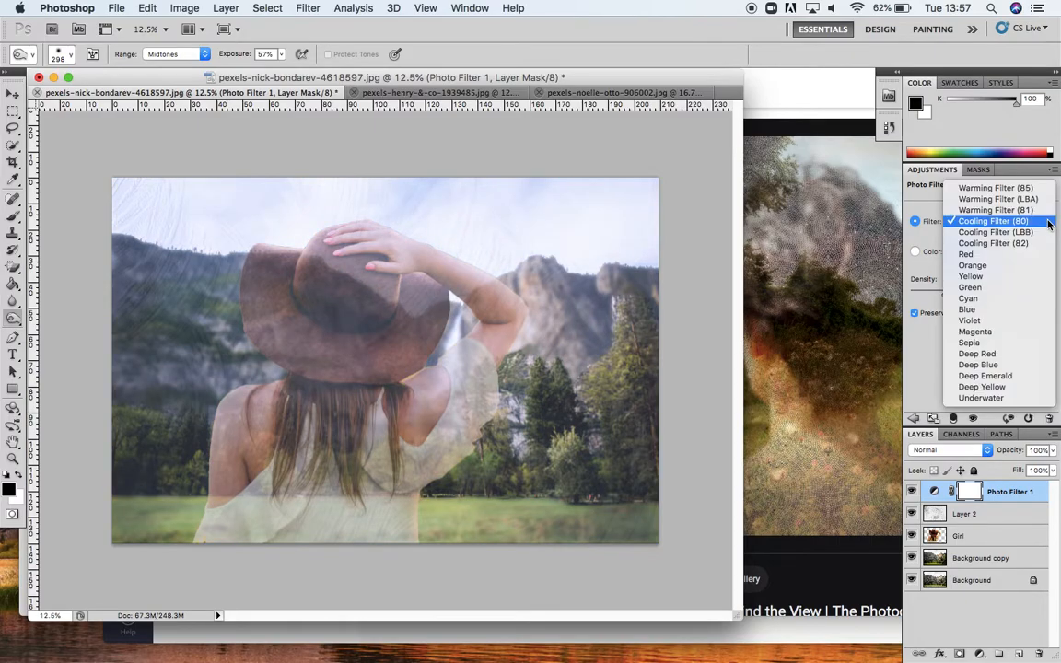
pyautogui.click(1013, 294)
pyautogui.click(1047, 221)
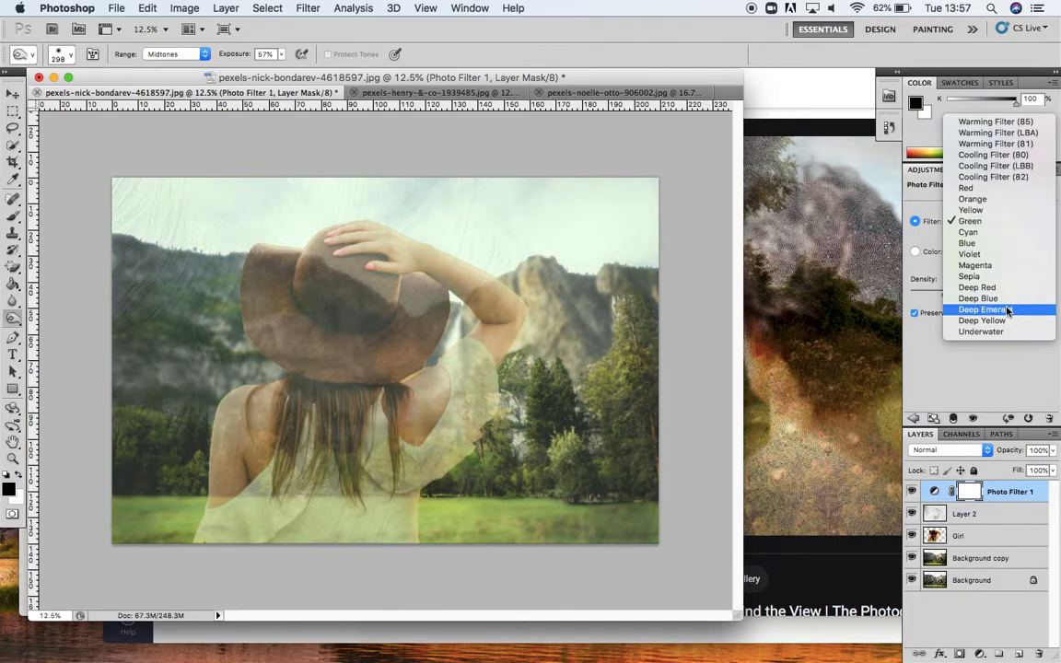
pyautogui.click(1007, 310)
pyautogui.click(1049, 221)
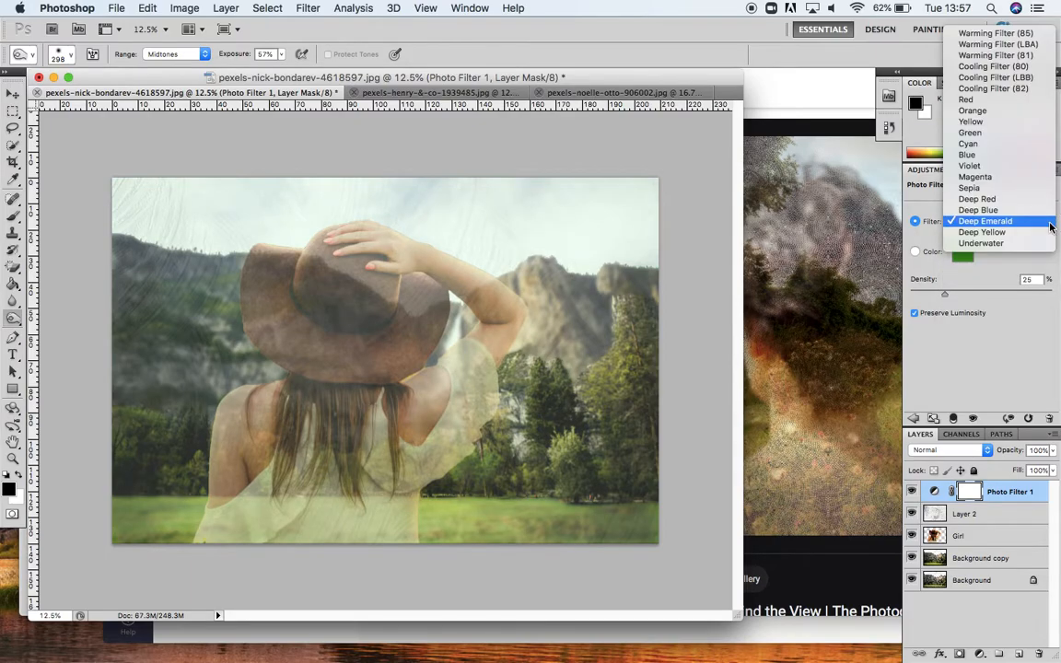
pyautogui.click(1012, 55)
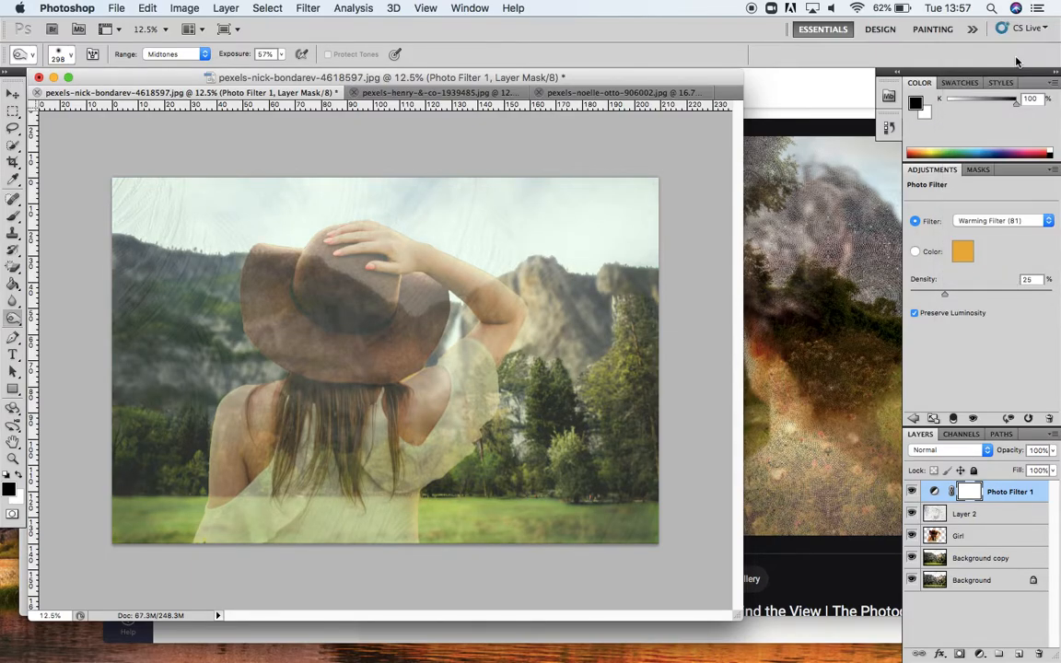
pyautogui.click(1047, 221)
pyautogui.click(1045, 214)
pyautogui.click(1051, 223)
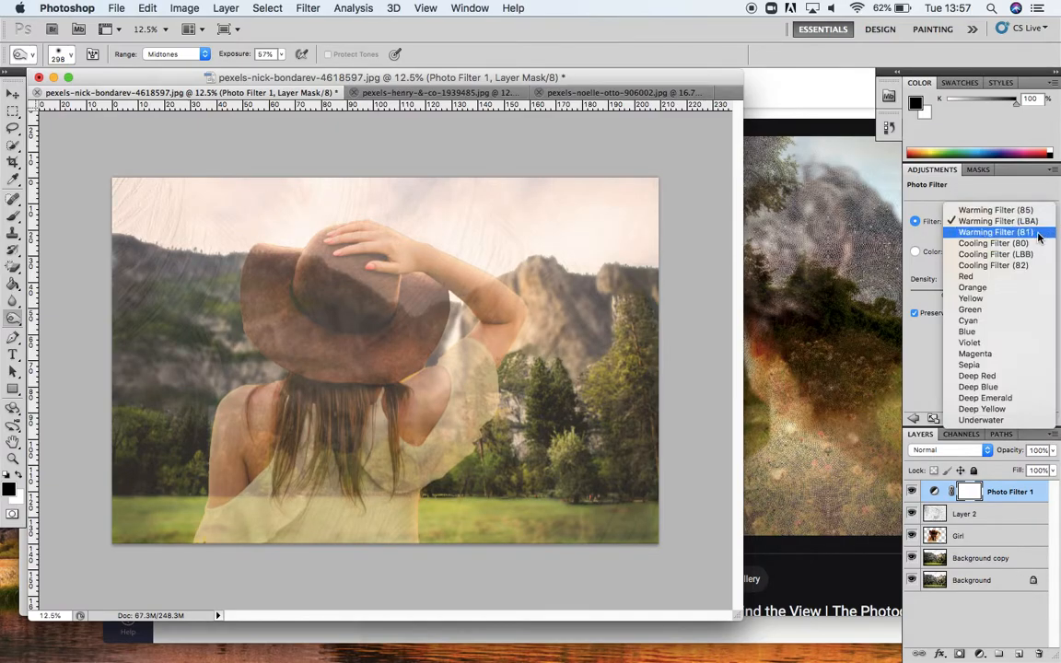
pyautogui.click(1039, 232)
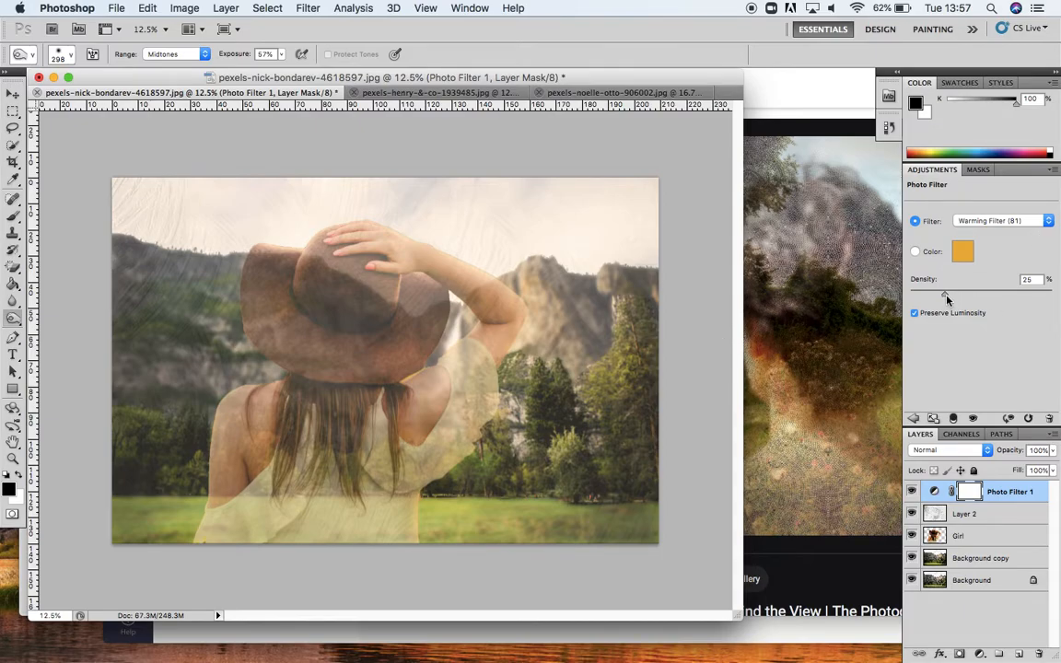
# Step: Set the photo filter's density to 29%
pyautogui.moveTo(948, 299); pyautogui.dragTo(982, 299)
pyautogui.moveTo(983, 295)
pyautogui.mouseDown()
pyautogui.moveTo(919, 291)
pyautogui.moveTo(983, 295)
pyautogui.mouseUp()
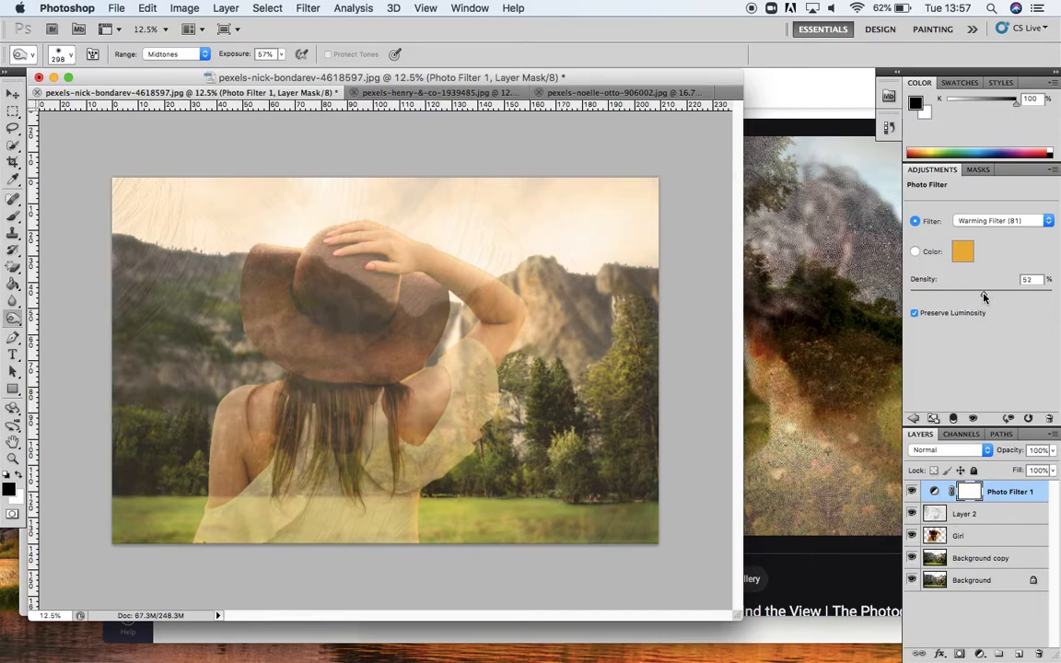
pyautogui.click(949, 294)
pyautogui.moveTo(949, 294); pyautogui.dragTo(950, 296)
# Step: Toggle the photo filter's visibility to compare, then move it down below the Girl layer
pyautogui.click(912, 491)
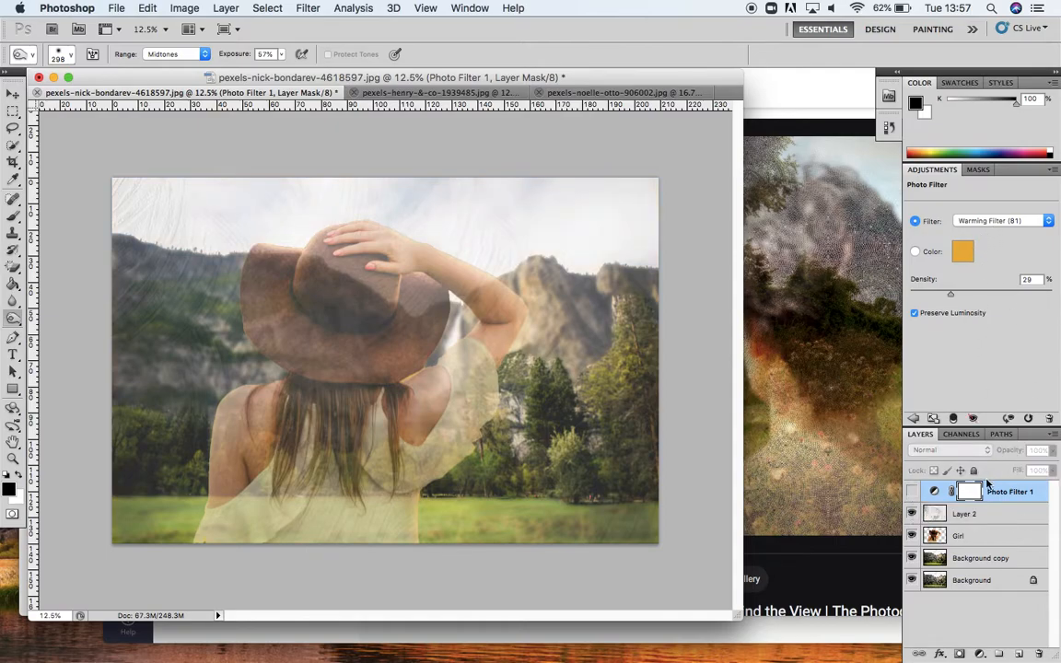
pyautogui.click(912, 492)
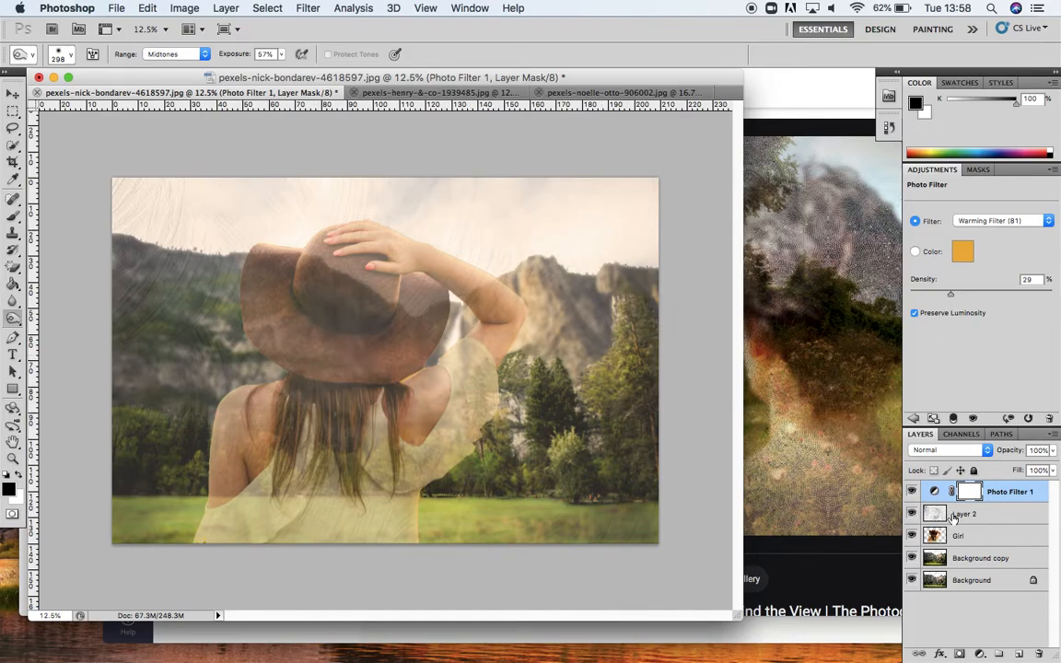
pyautogui.moveTo(1001, 492); pyautogui.dragTo(1002, 532)
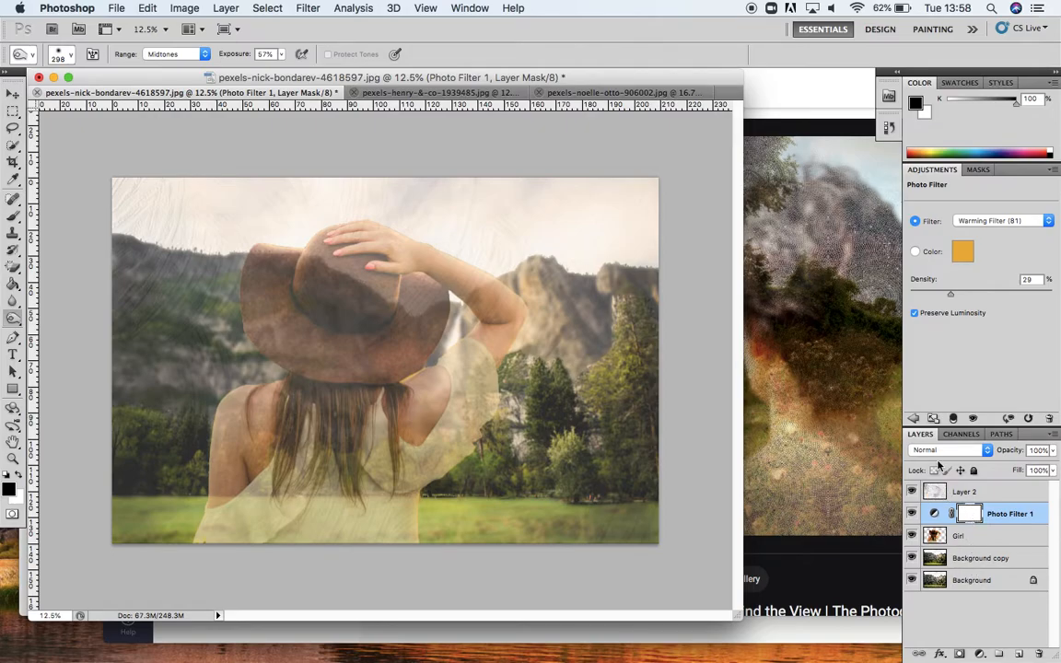
pyautogui.moveTo(1011, 514); pyautogui.dragTo(1011, 544)
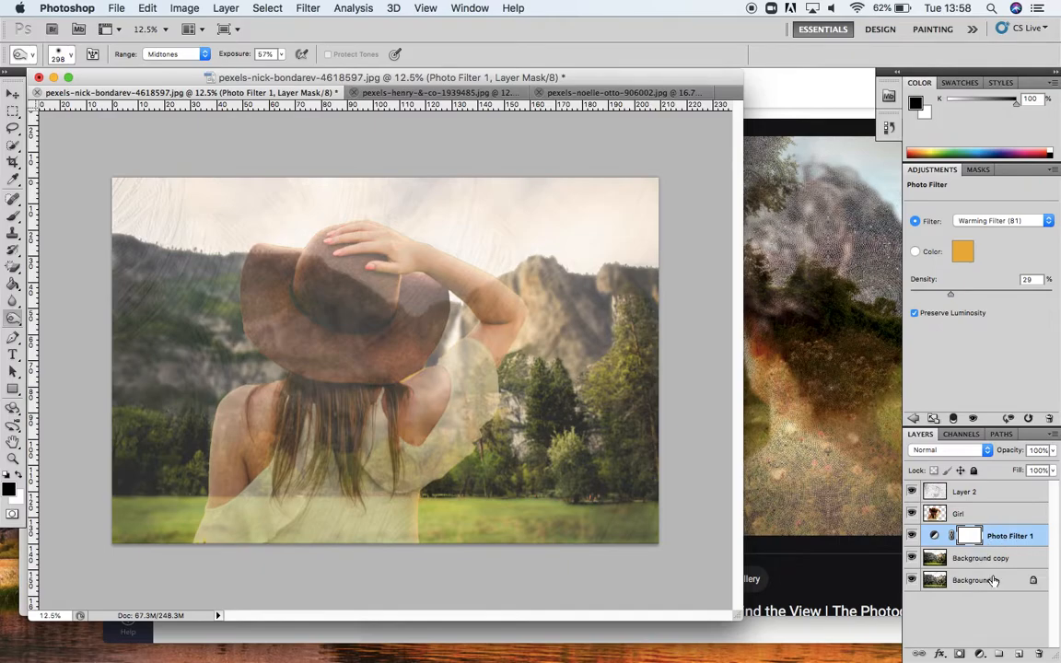
# Step: Try a second Photo Filter above the Girl layer with Warming Filter (LBA) at 33% density, then delete it
pyautogui.click(991, 516)
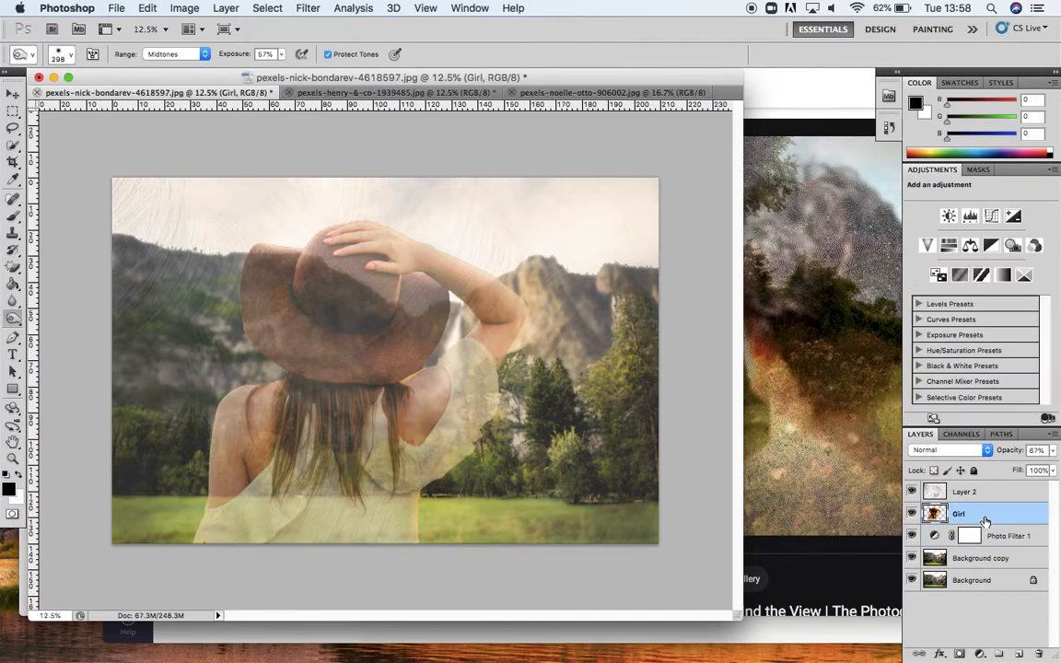
pyautogui.click(1013, 245)
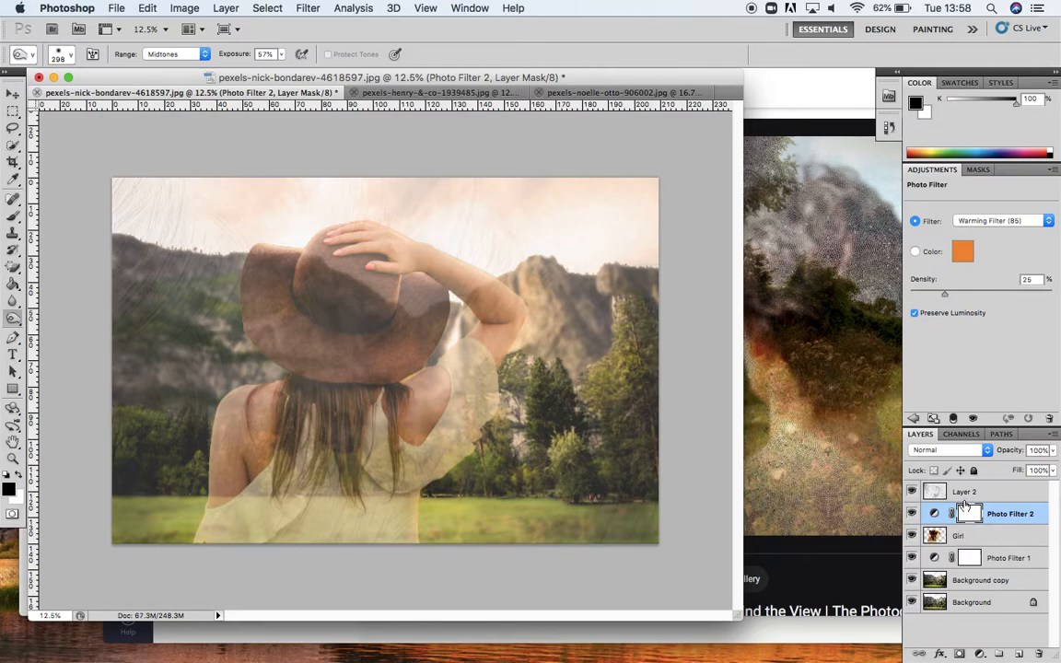
pyautogui.click(1041, 222)
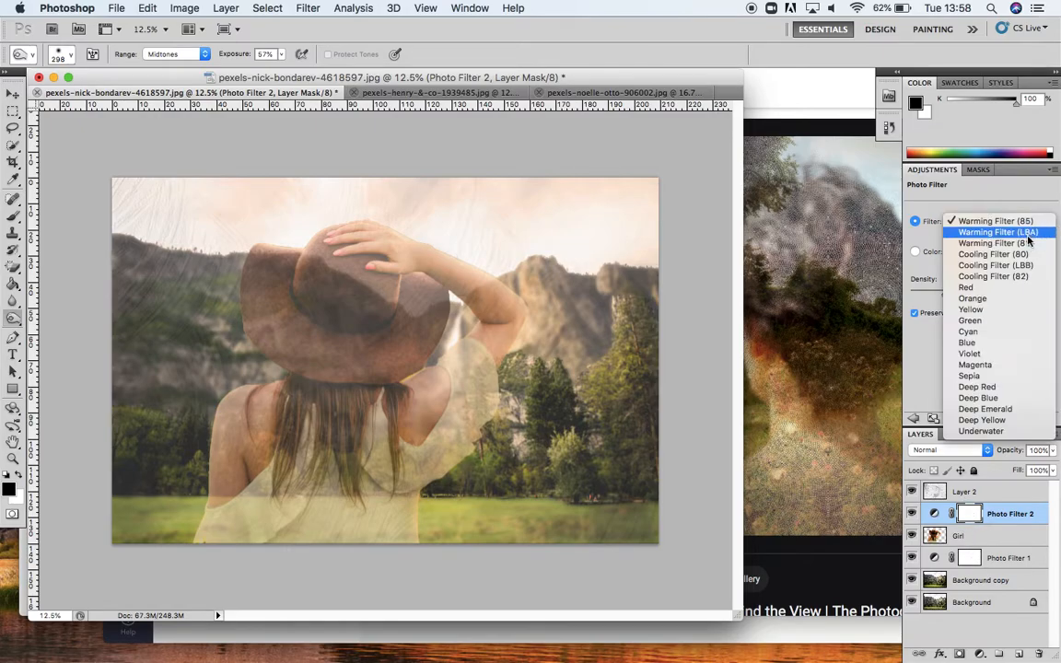
pyautogui.click(977, 232)
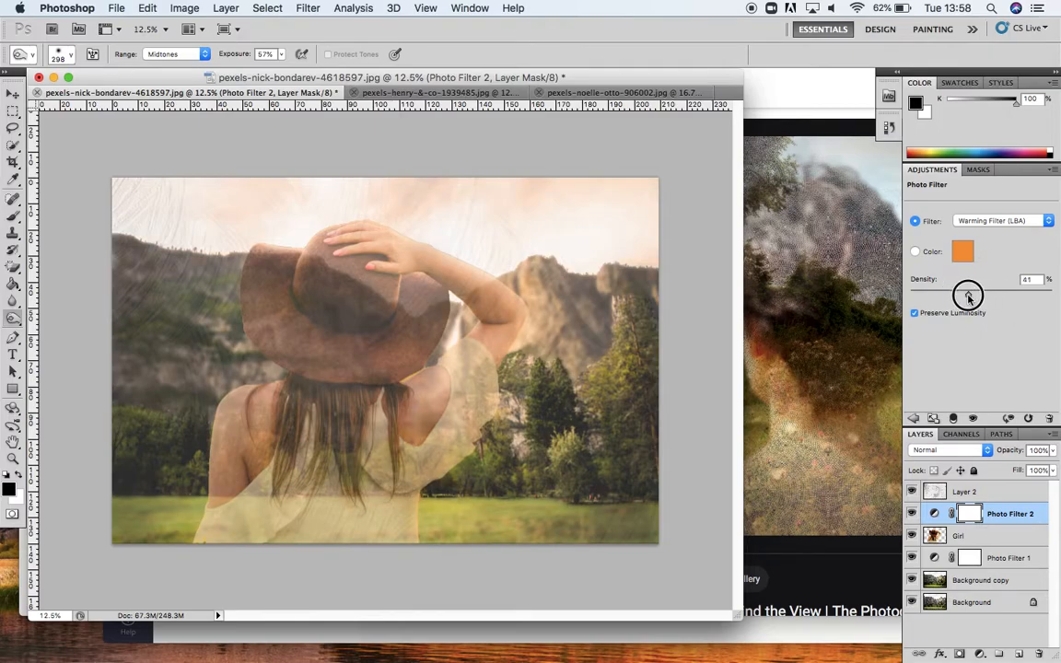
pyautogui.moveTo(961, 295); pyautogui.dragTo(956, 296)
pyautogui.click(999, 558)
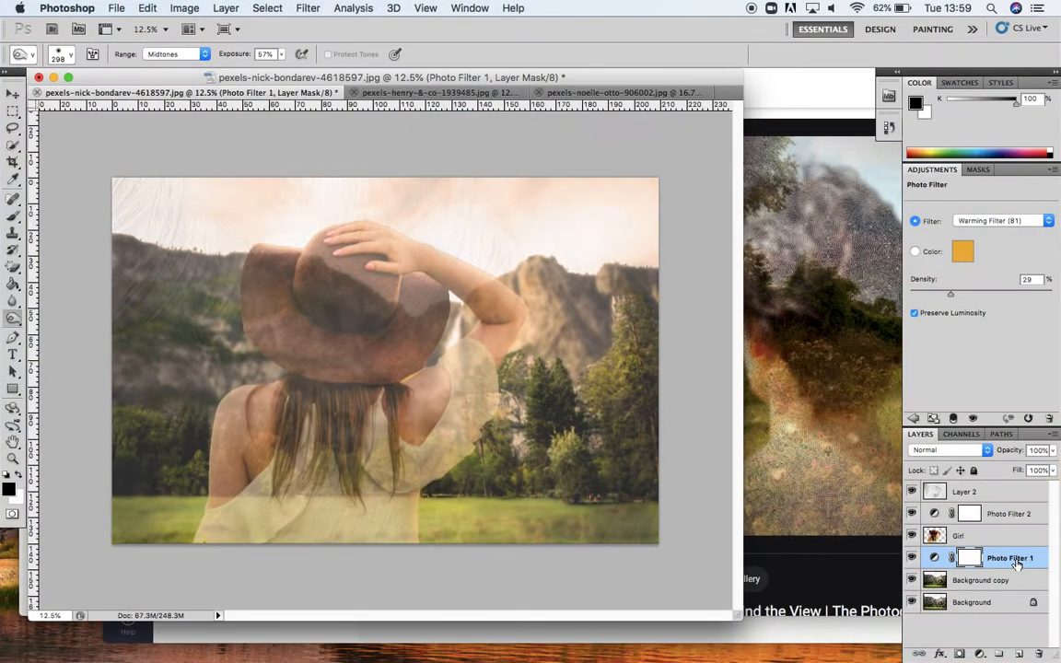
pyautogui.click(1010, 505)
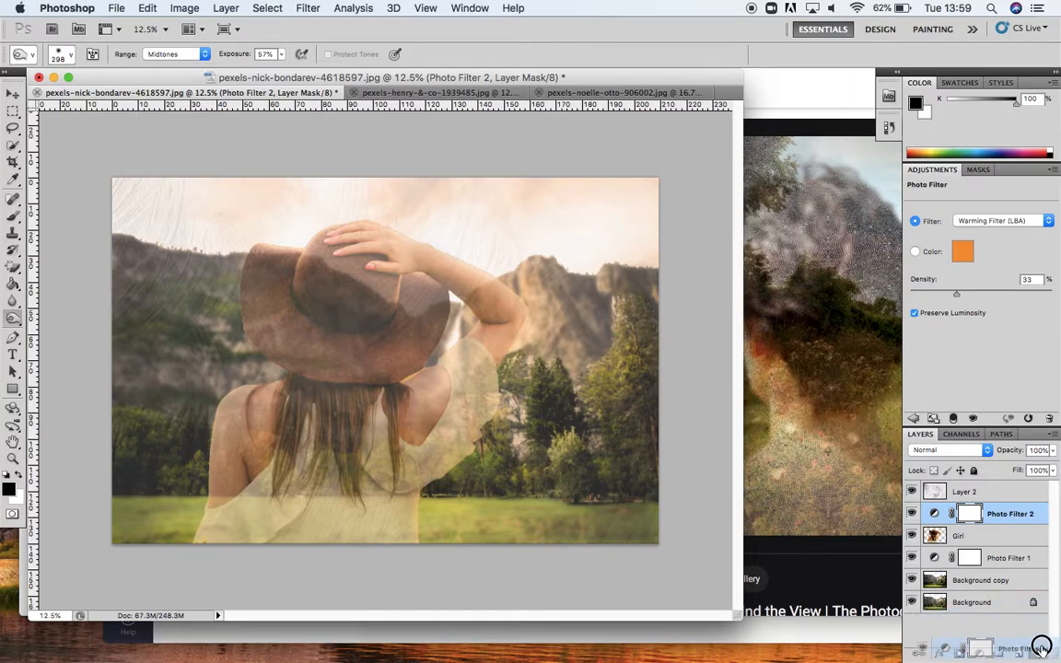
pyautogui.click(1004, 515)
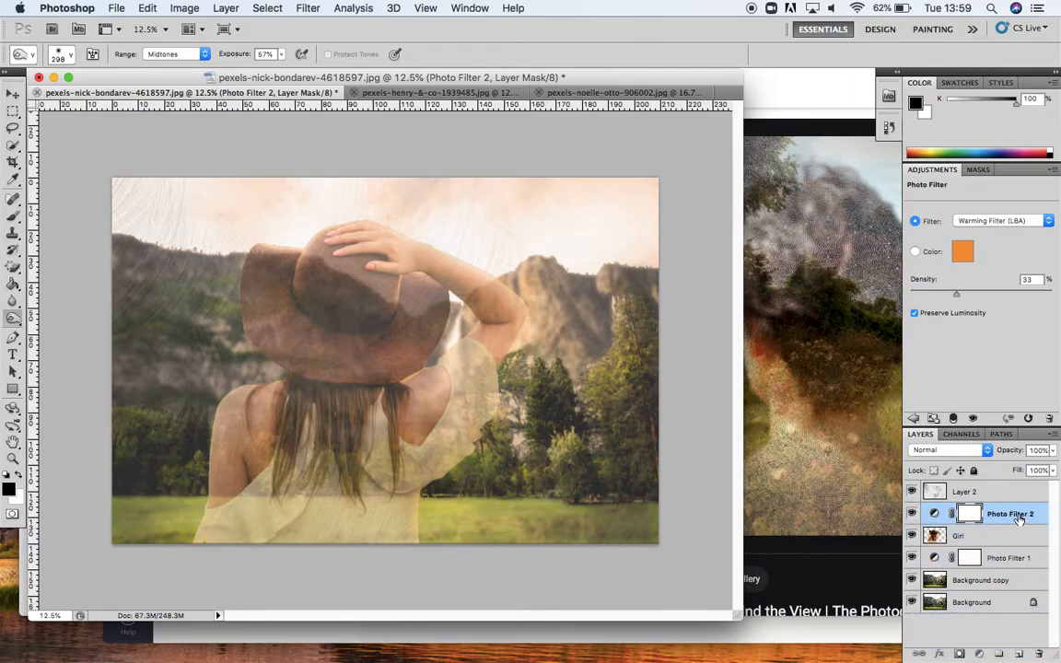
pyautogui.moveTo(1020, 520); pyautogui.dragTo(1039, 655)
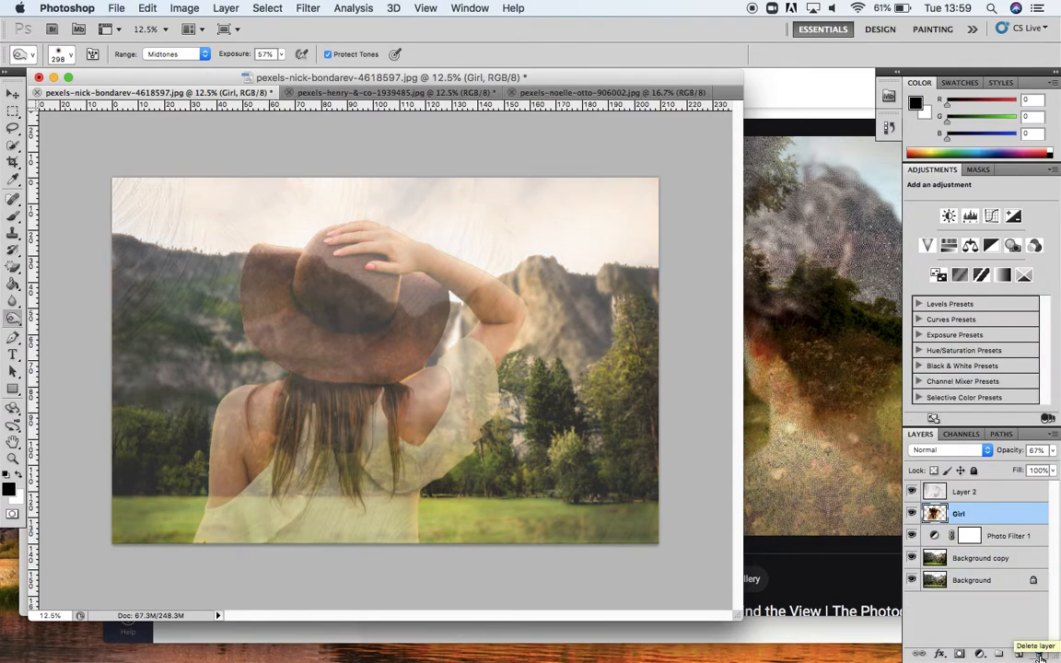
# Step: Move Photo Filter 1 back between Layer 2 and Girl, and compare with the Helen Sear reference in Safari
pyautogui.moveTo(1013, 535); pyautogui.dragTo(1013, 501)
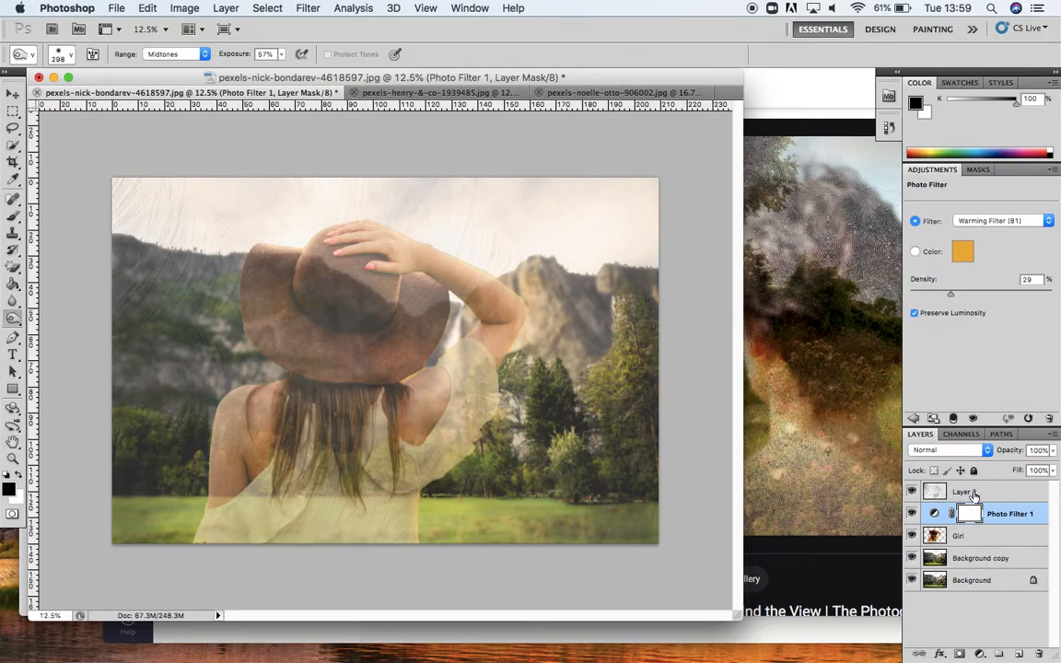
pyautogui.click(836, 514)
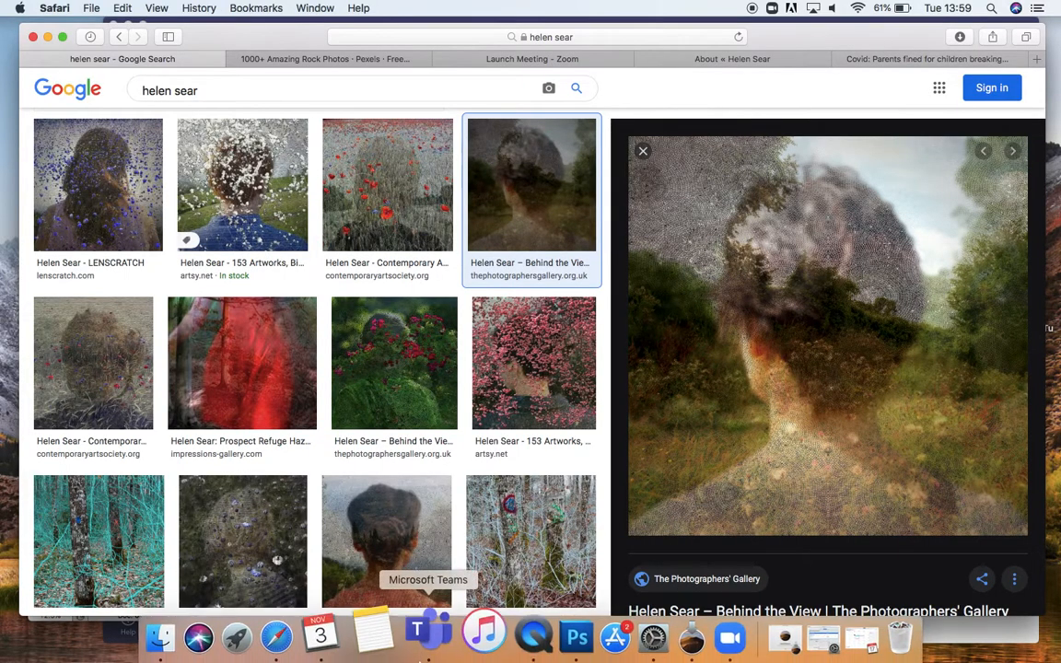
pyautogui.click(527, 652)
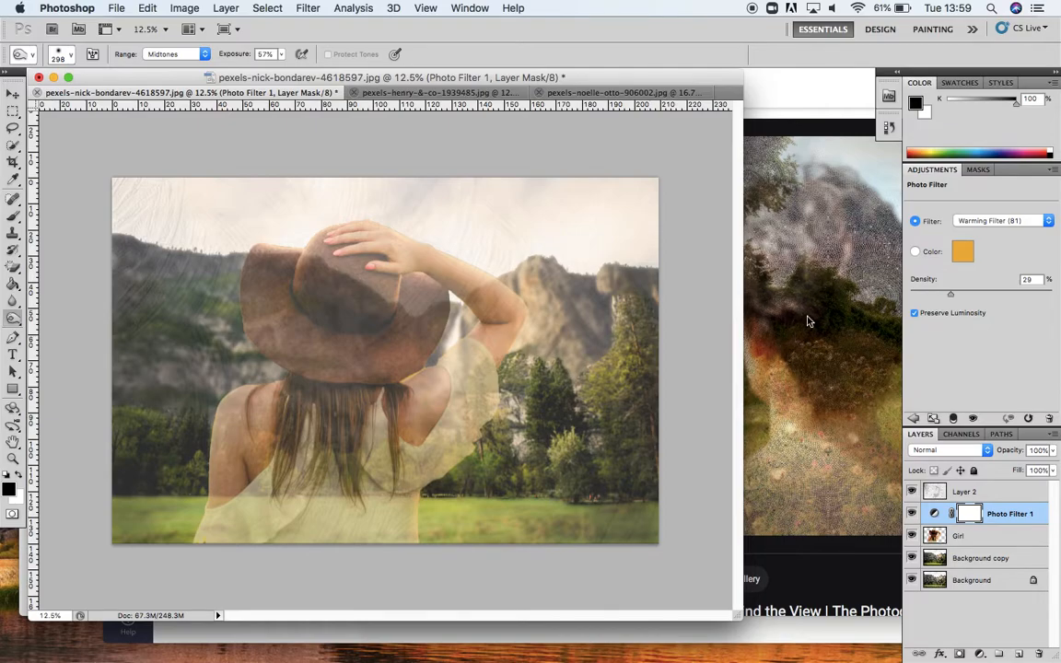
# Step: Apply Levels to the Background copy layer, setting the input black point to 15 and the white point to 253
pyautogui.click(774, 410)
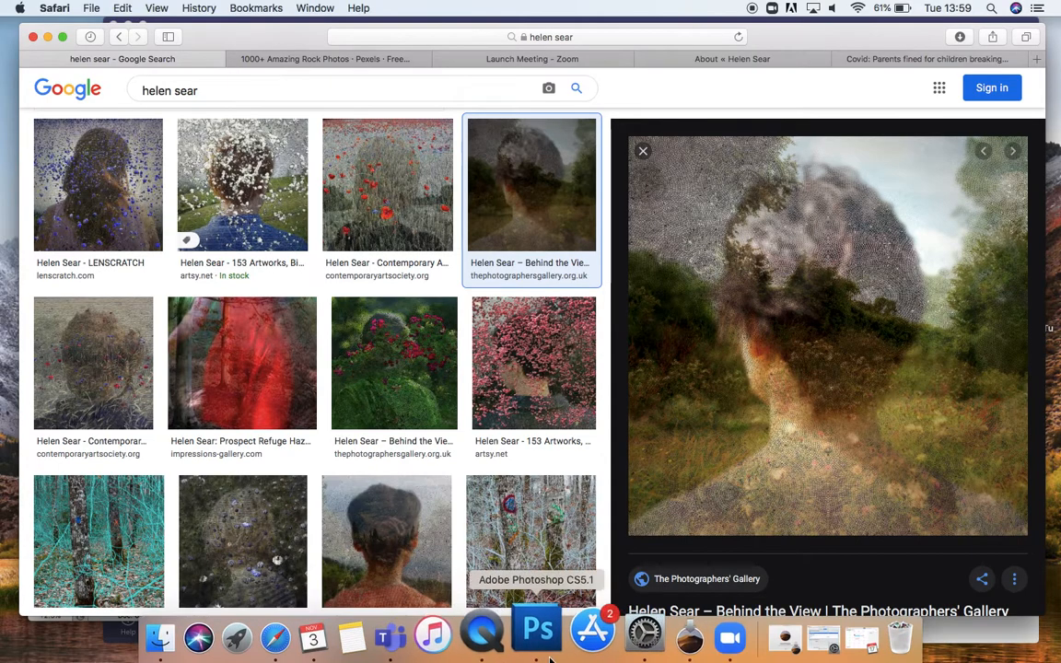
pyautogui.click(548, 649)
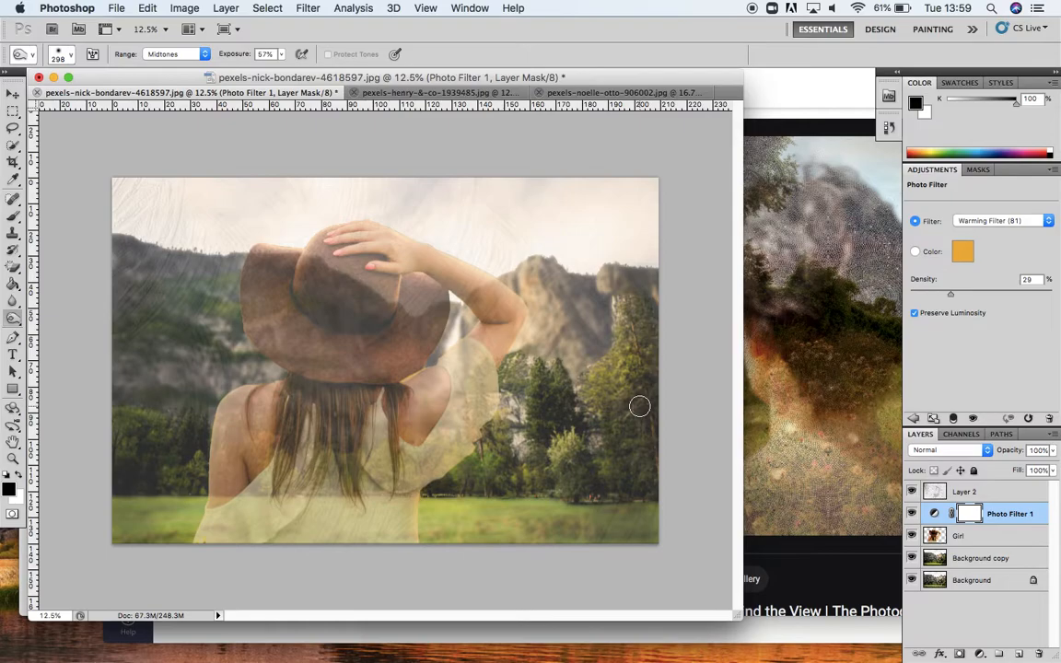
pyautogui.click(990, 558)
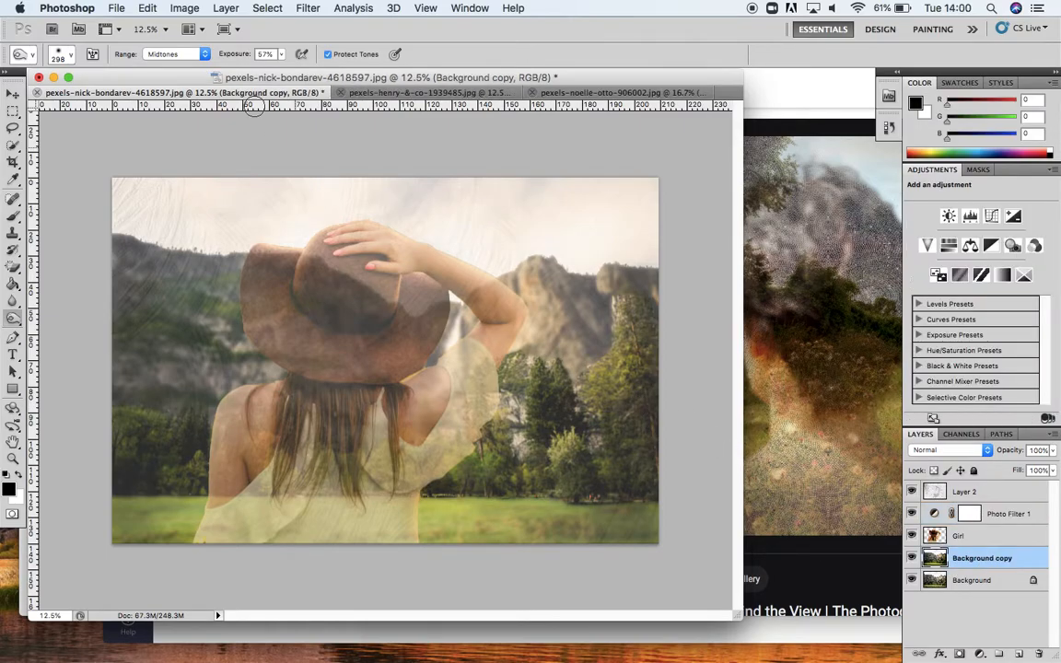
pyautogui.click(184, 8)
pyautogui.moveTo(199, 52)
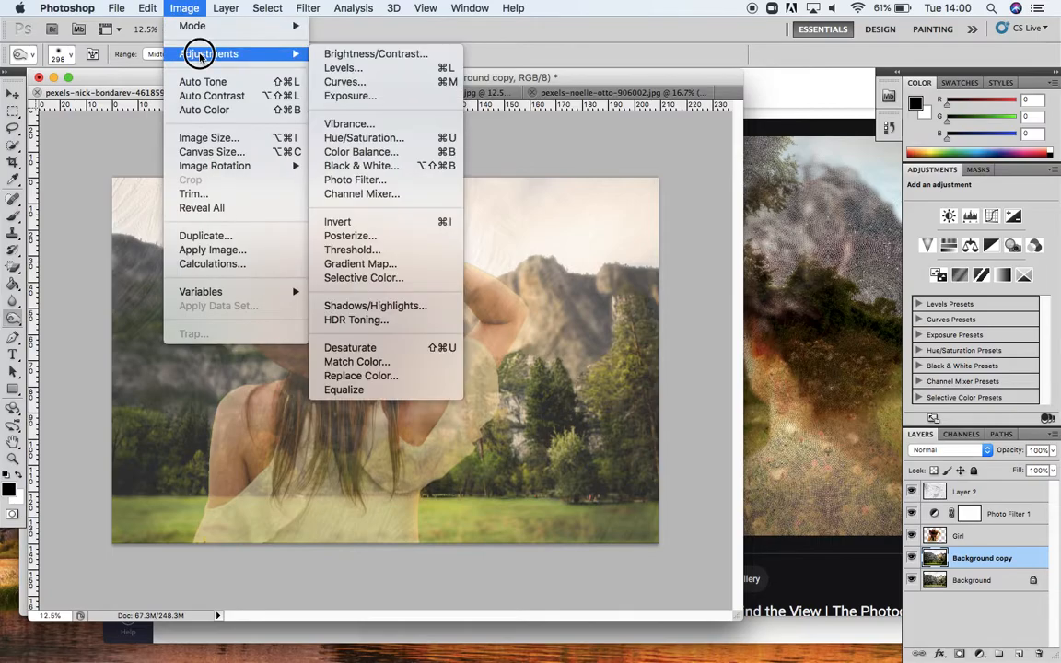
pyautogui.click(375, 70)
pyautogui.moveTo(737, 48); pyautogui.dragTo(763, 62)
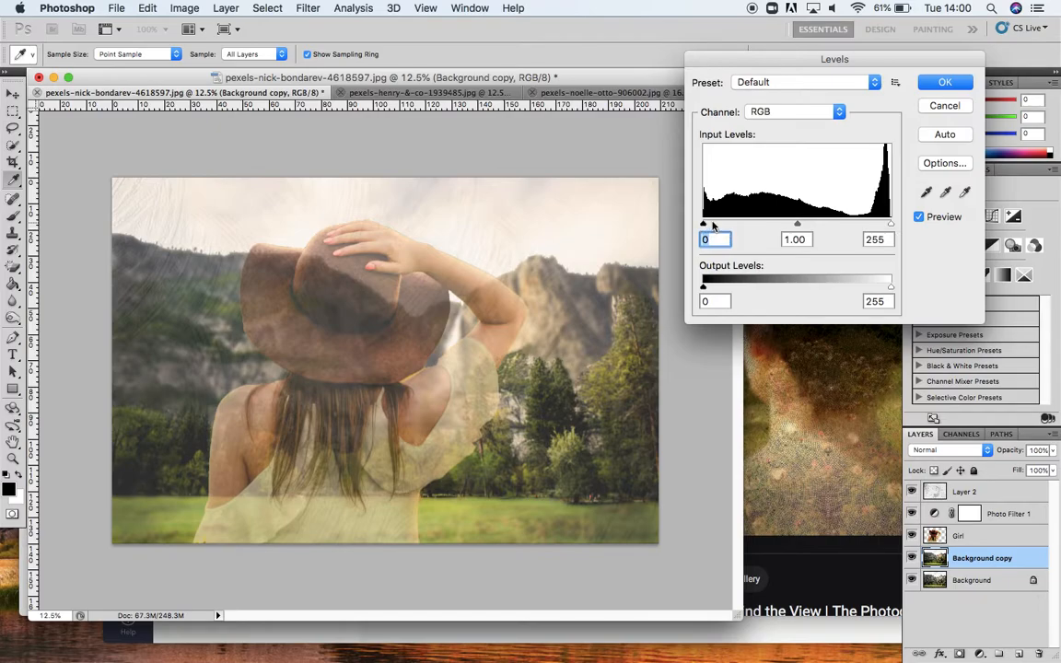
pyautogui.moveTo(704, 226); pyautogui.dragTo(762, 223)
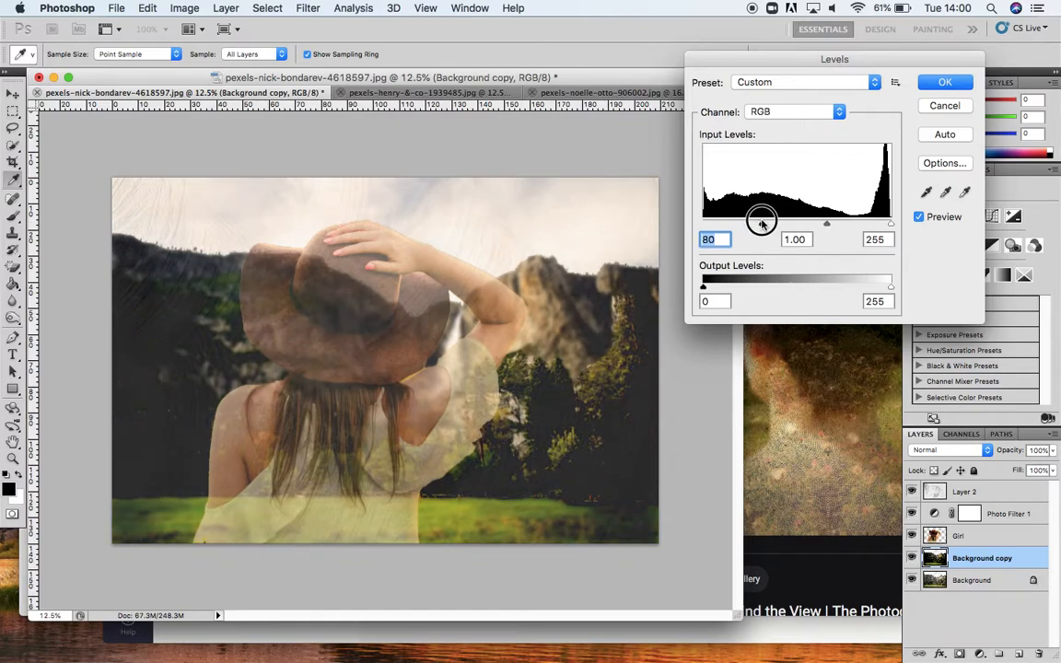
pyautogui.moveTo(762, 224); pyautogui.dragTo(715, 227)
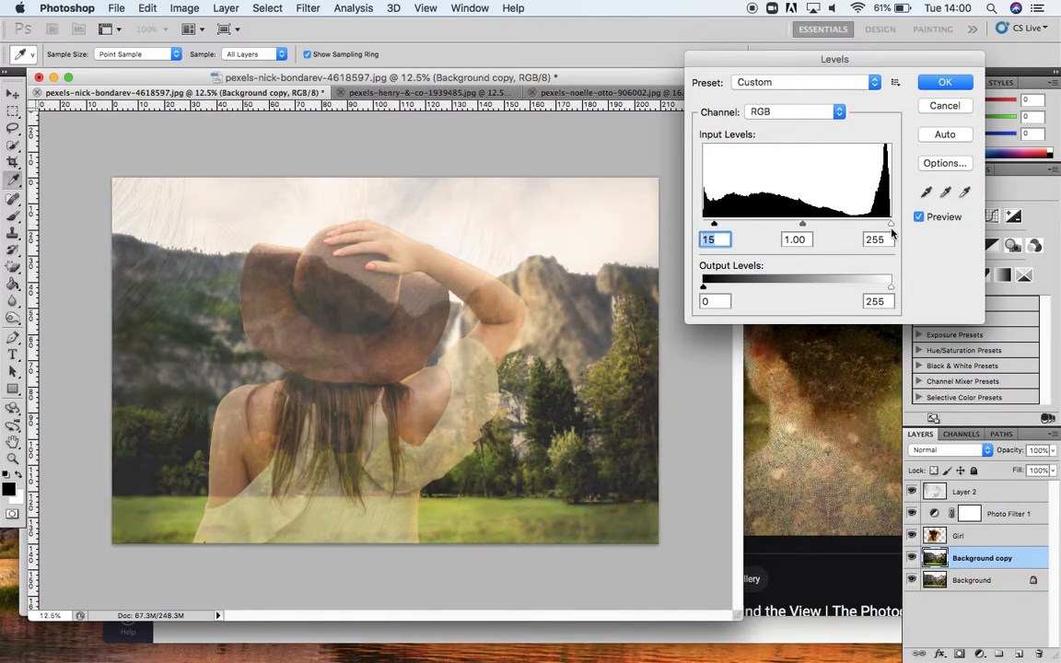
pyautogui.moveTo(892, 226)
pyautogui.mouseDown()
pyautogui.moveTo(810, 226)
pyautogui.moveTo(903, 225)
pyautogui.moveTo(890, 225)
pyautogui.mouseUp()
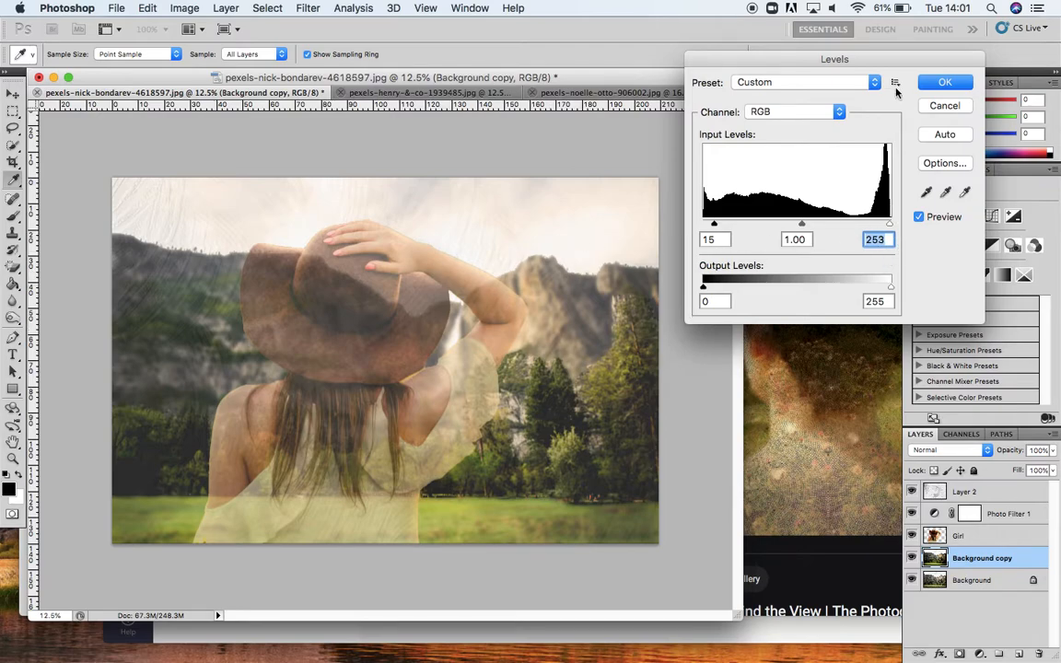
pyautogui.click(941, 84)
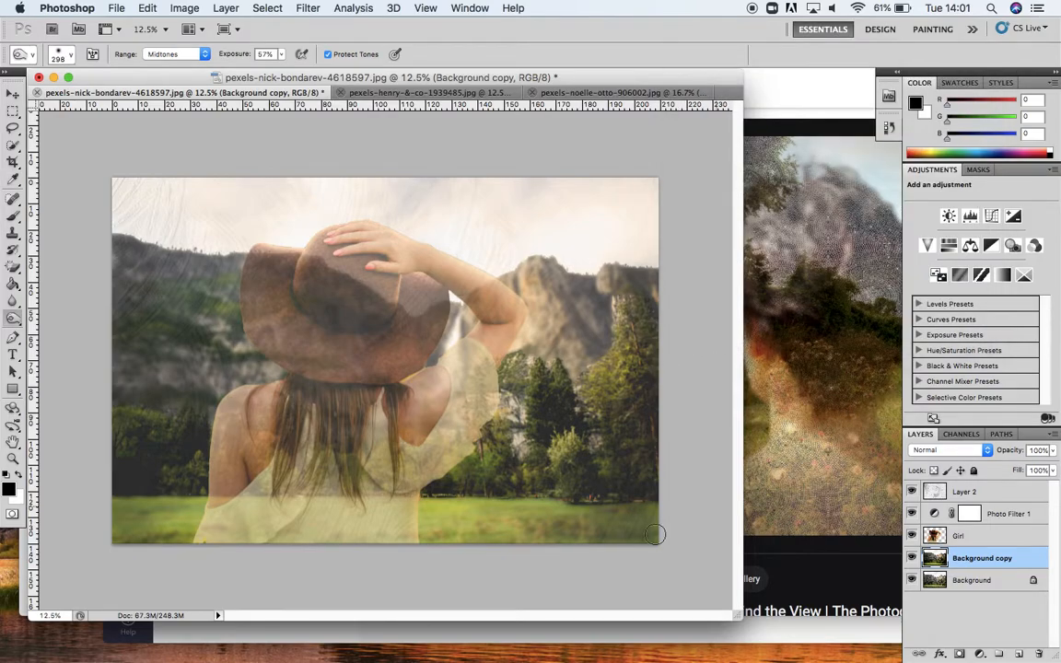
# Step: Apply Levels to the Girl layer, setting the input black point to 10 and the white point to 243
pyautogui.click(942, 539)
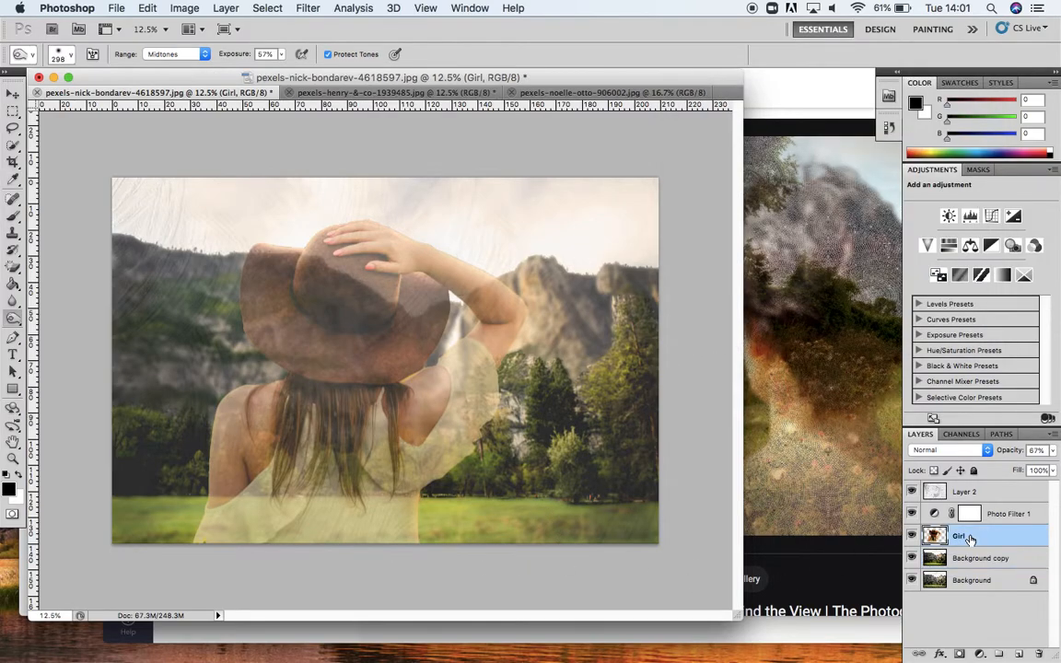
pyautogui.click(184, 7)
pyautogui.moveTo(277, 53)
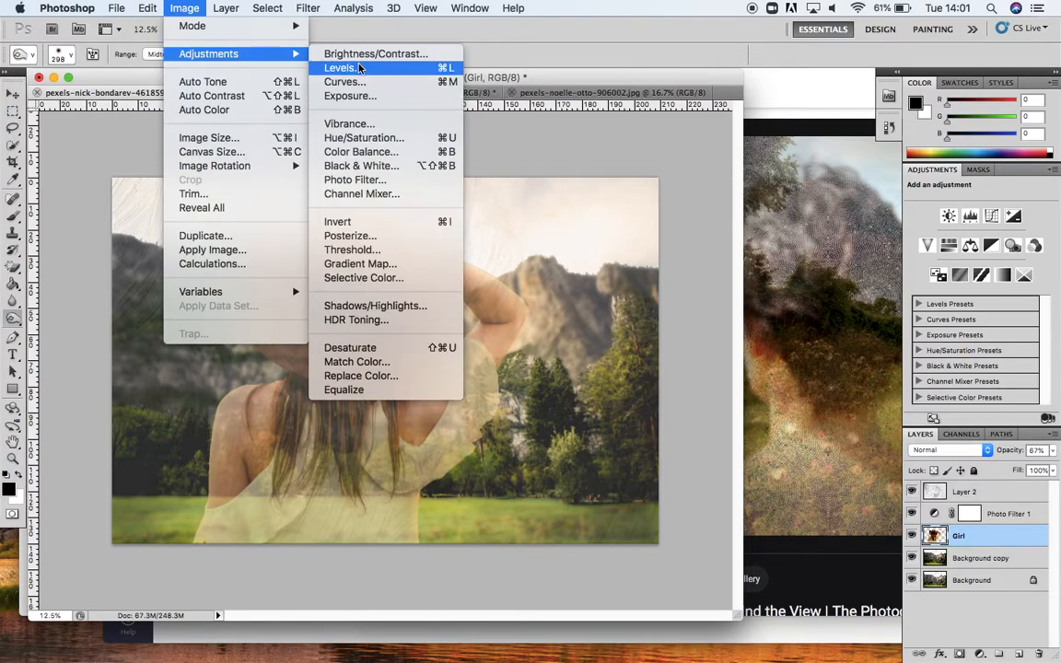
pyautogui.click(336, 68)
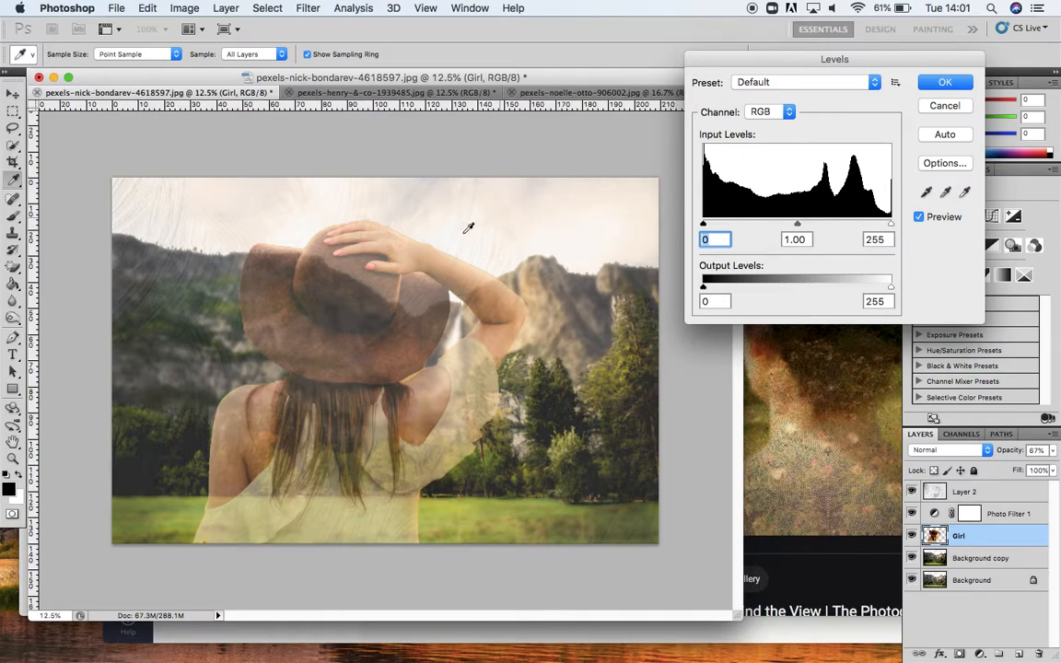
pyautogui.moveTo(709, 225); pyautogui.dragTo(710, 227)
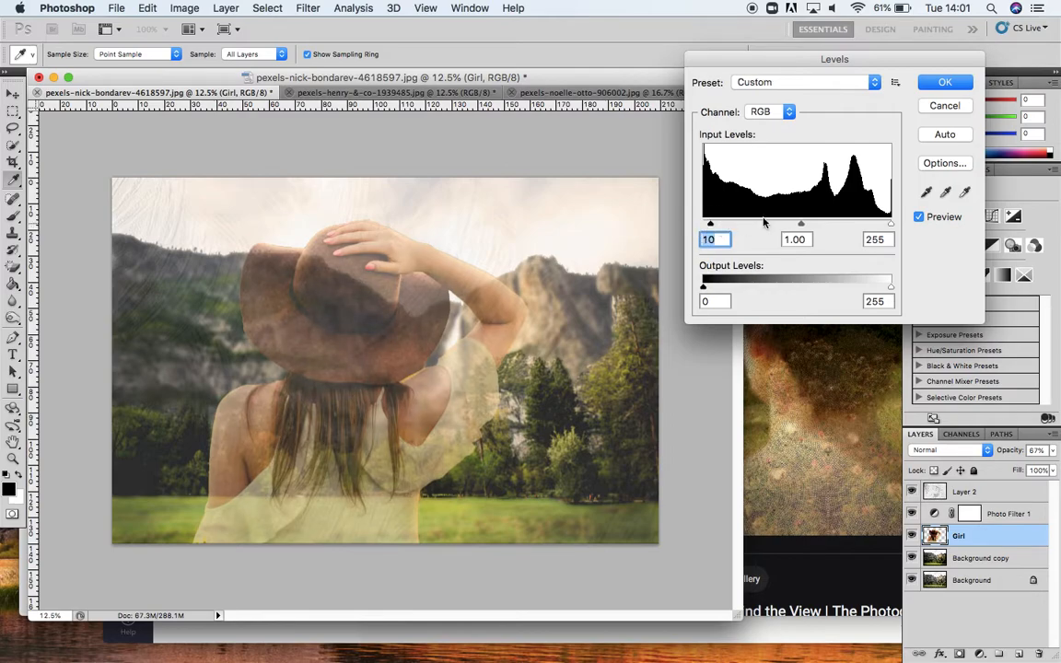
pyautogui.moveTo(890, 224)
pyautogui.mouseDown()
pyautogui.moveTo(871, 229)
pyautogui.moveTo(882, 230)
pyautogui.mouseUp()
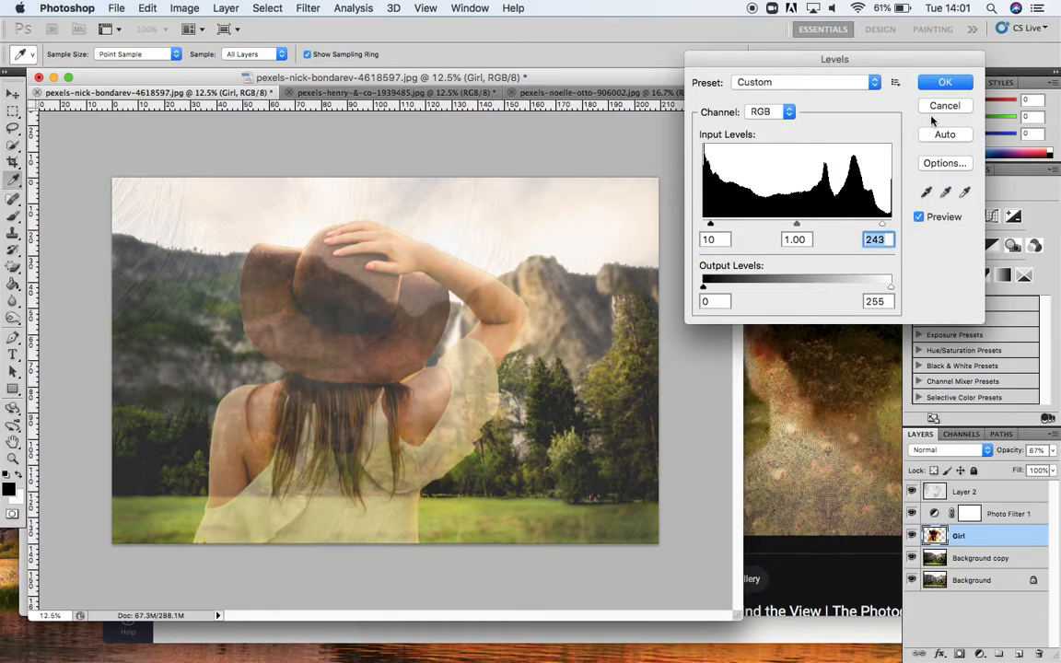
pyautogui.click(938, 84)
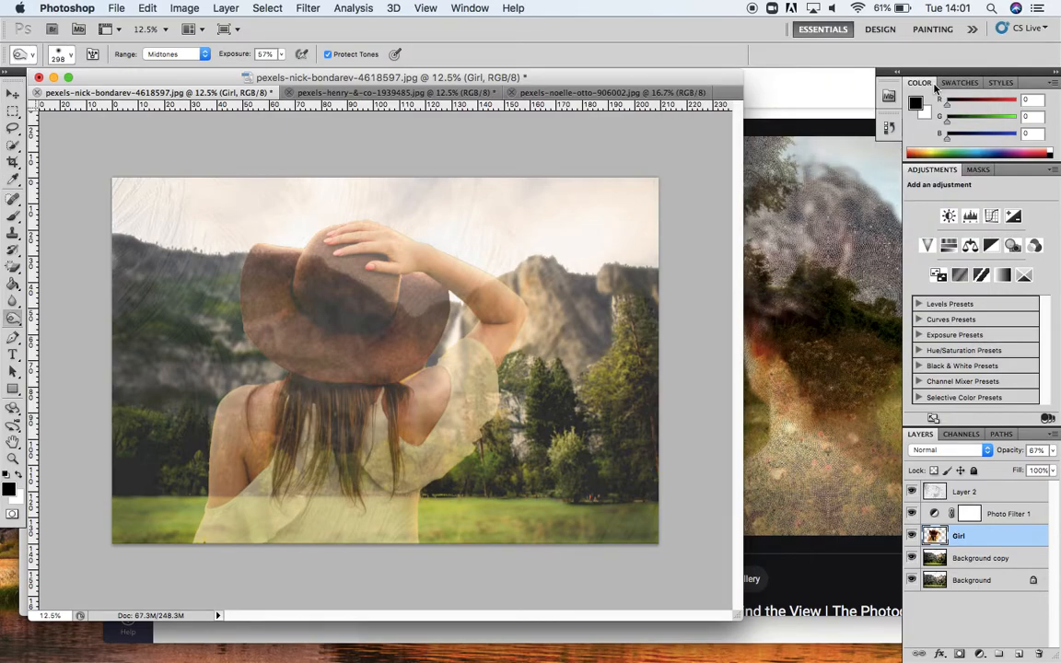
# Step: Compare the composite with the Helen Sear reference in Safari and review the texture and sunflower source documents
pyautogui.click(861, 275)
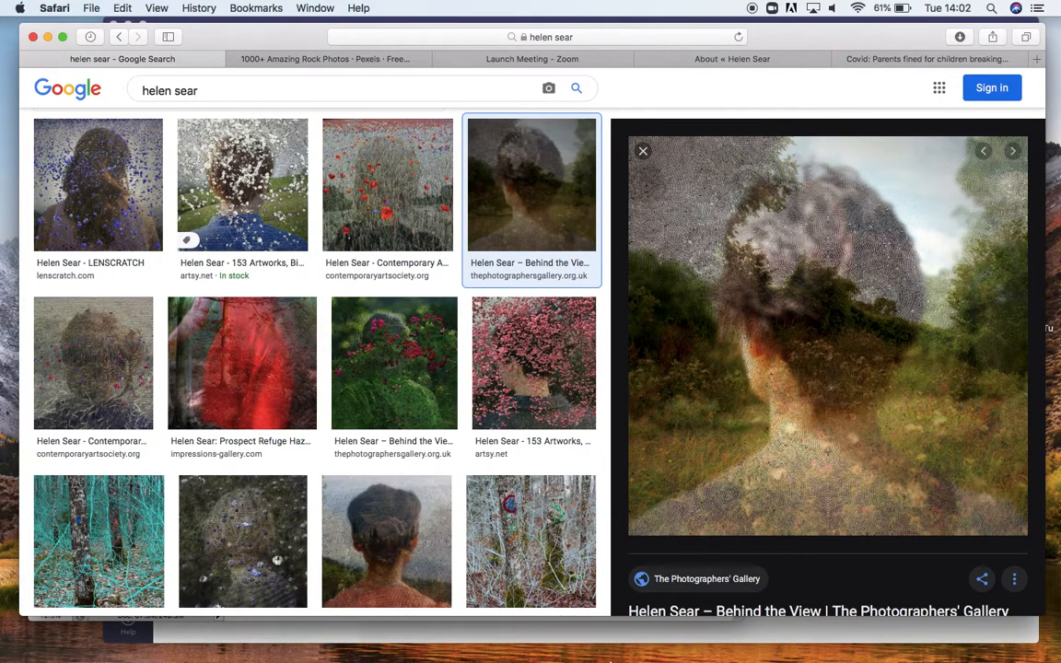
pyautogui.click(543, 648)
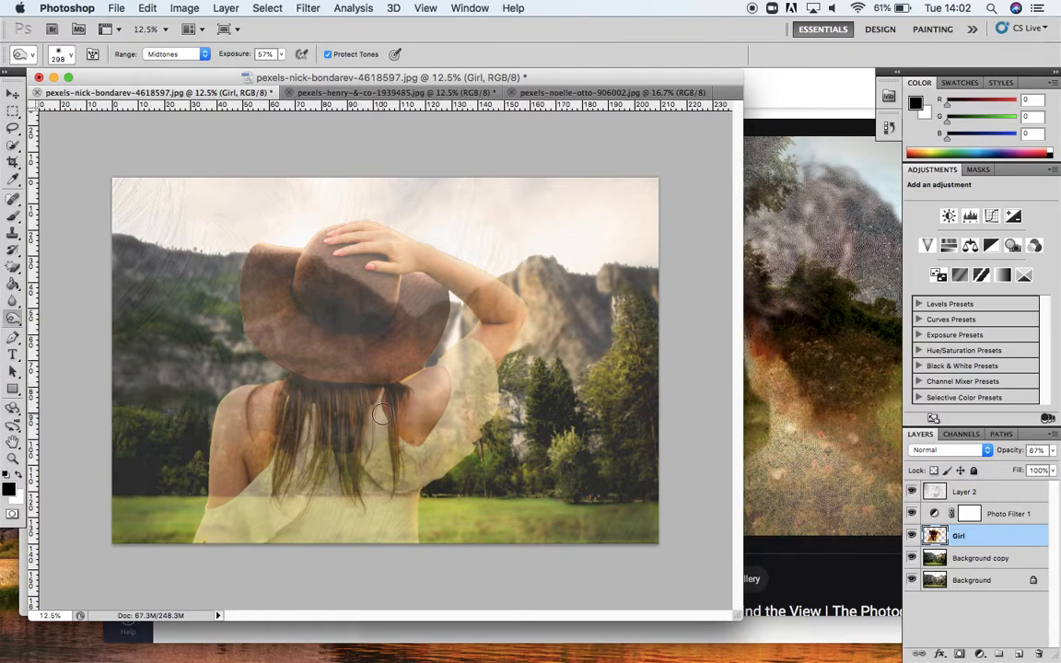
pyautogui.click(339, 91)
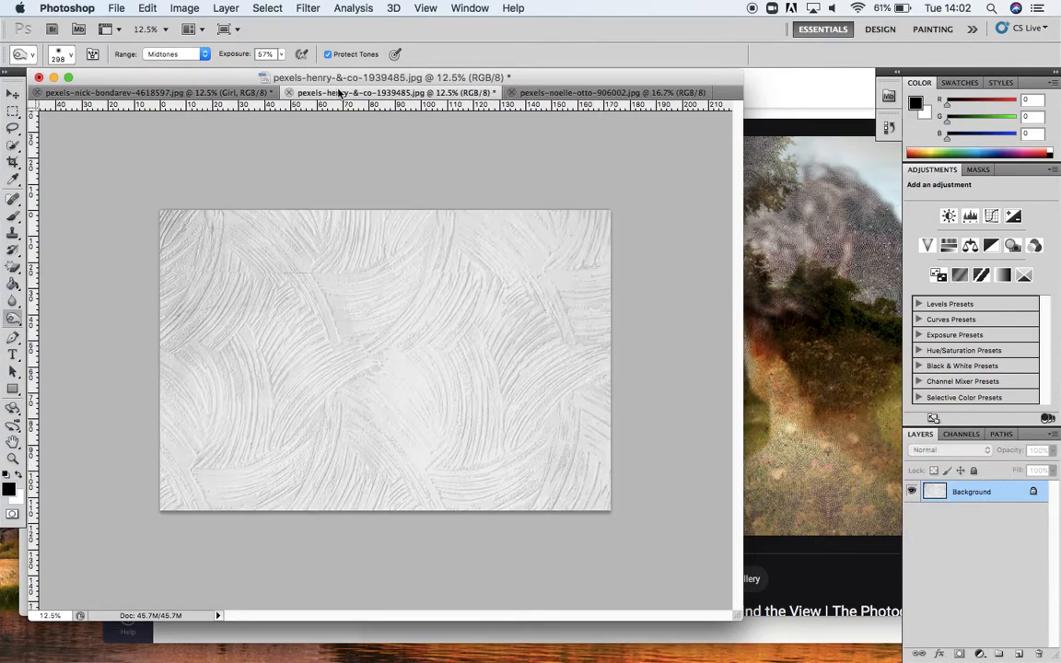
pyautogui.click(570, 96)
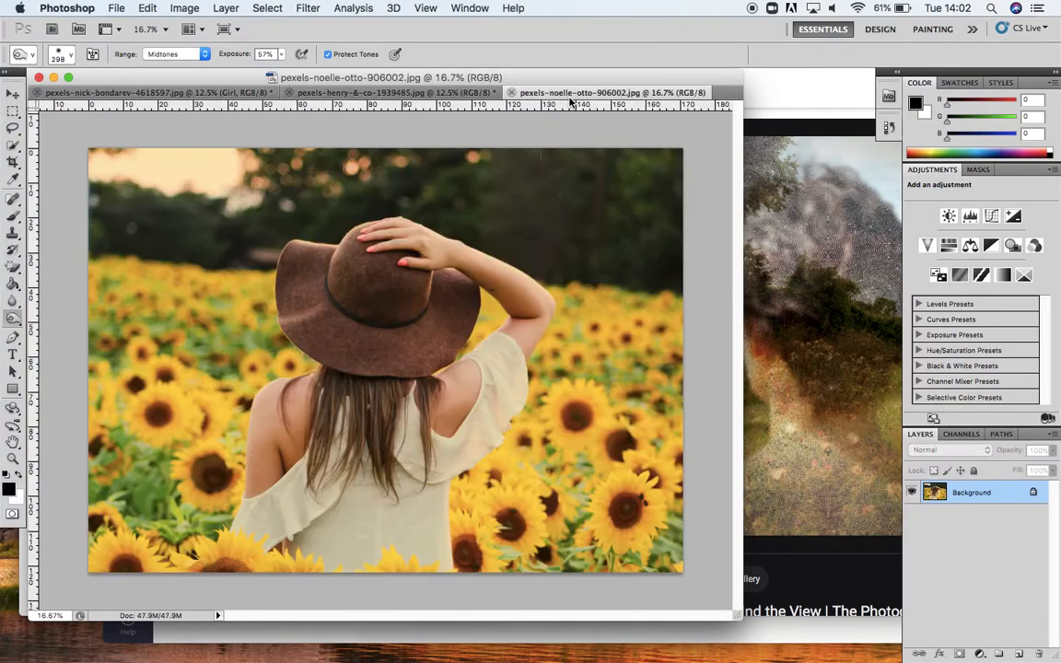
pyautogui.click(198, 95)
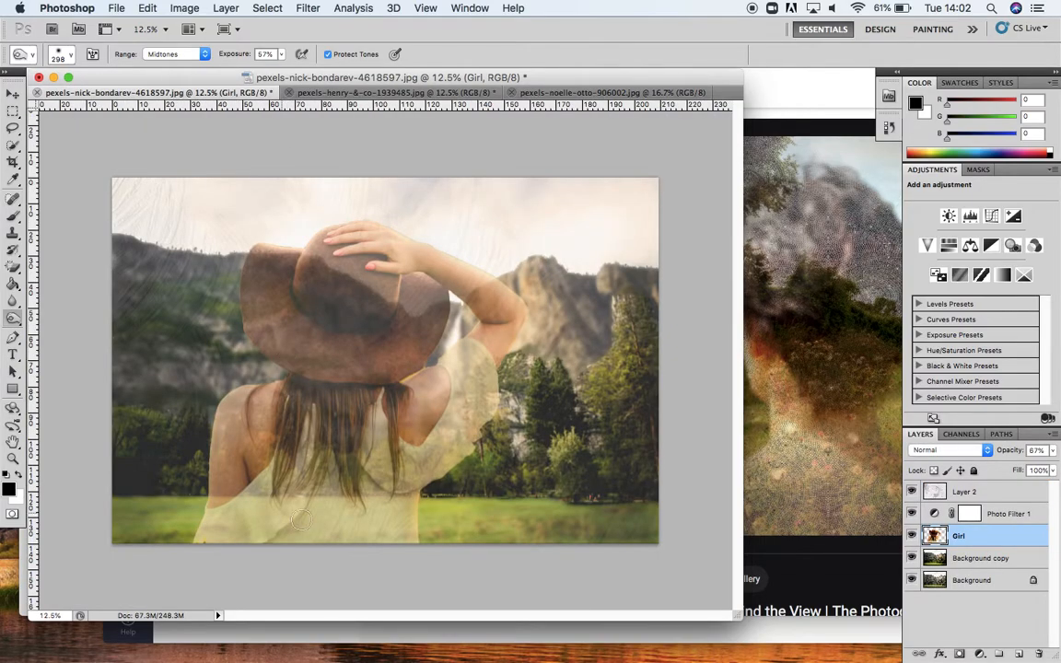